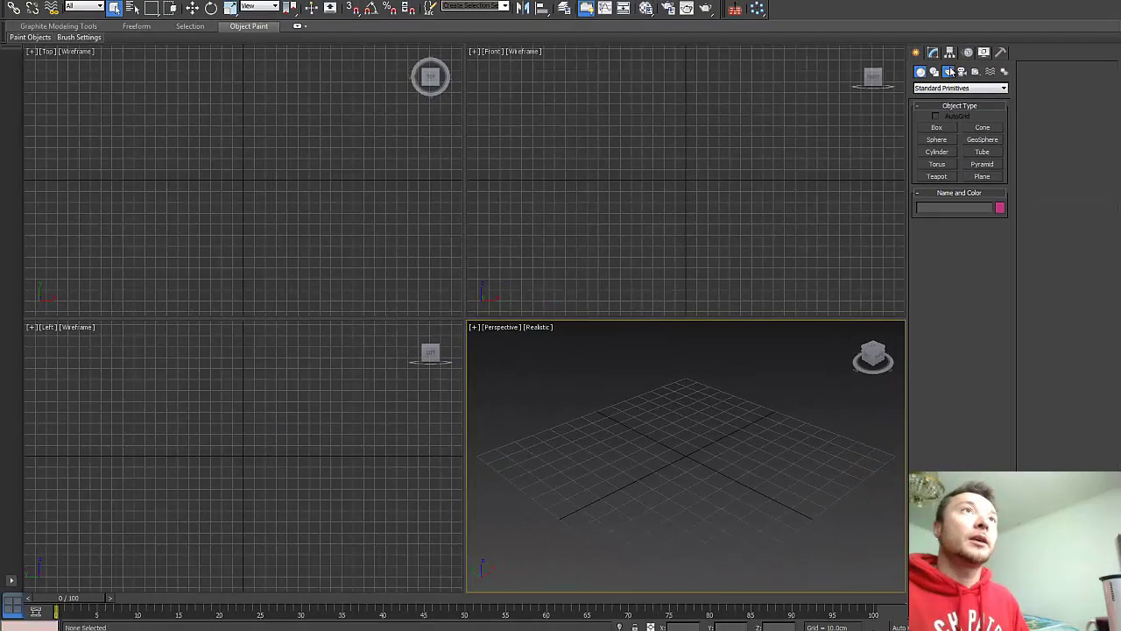
Create a VRayPlane from the VRay geometry category and shift it toward the lower right
click(948, 71)
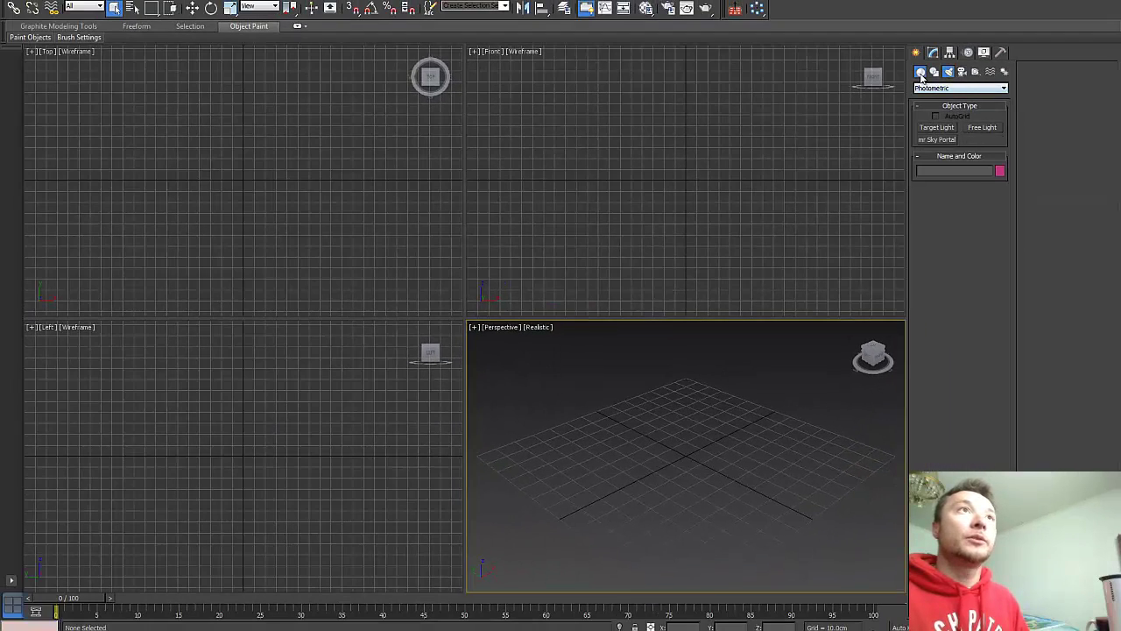
click(921, 73)
click(962, 88)
click(955, 197)
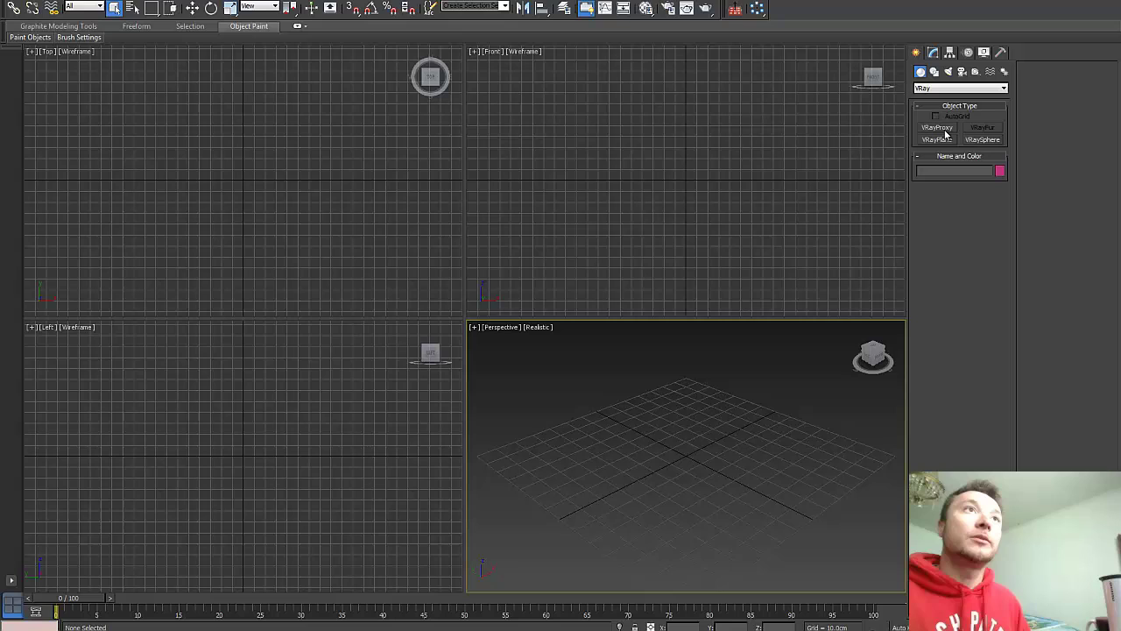
click(937, 140)
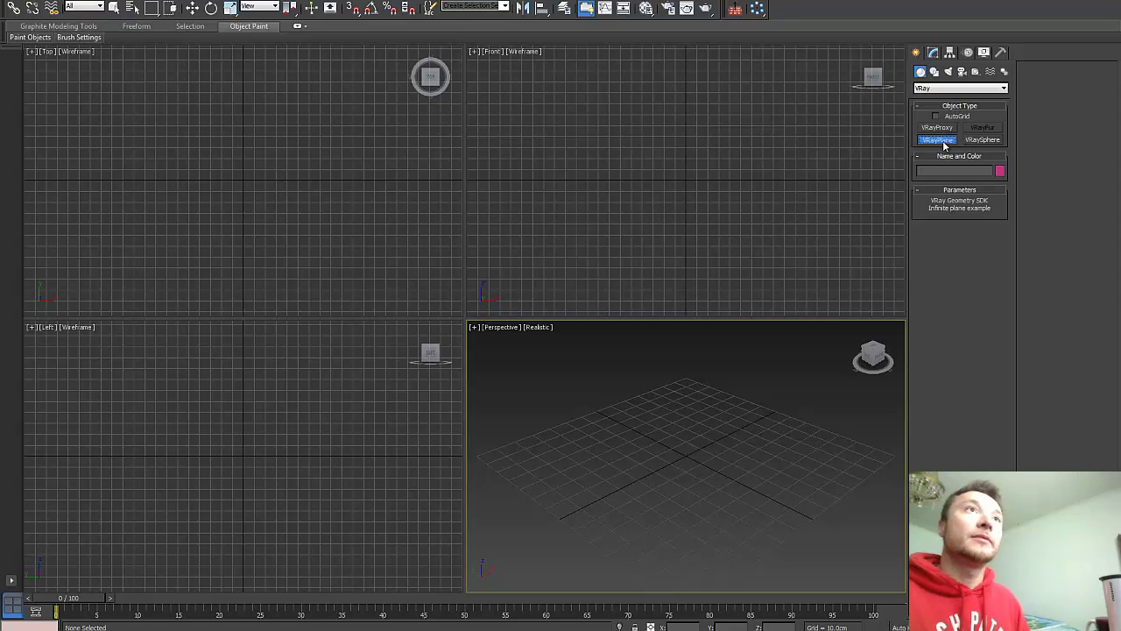
click(222, 169)
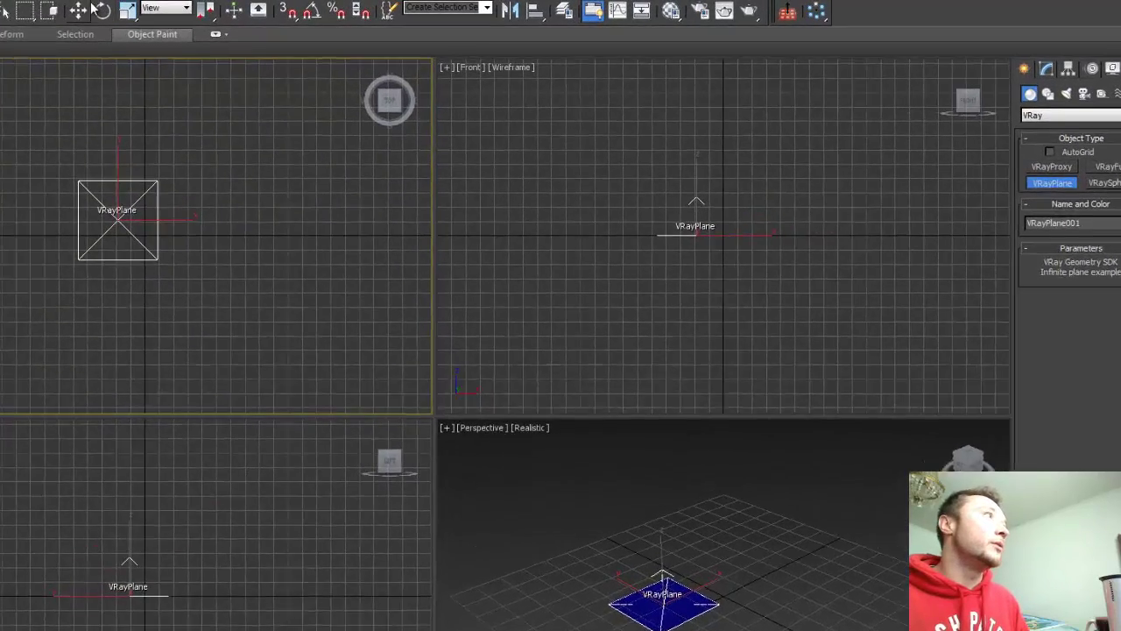
key(w)
drag(117, 211, 144, 223)
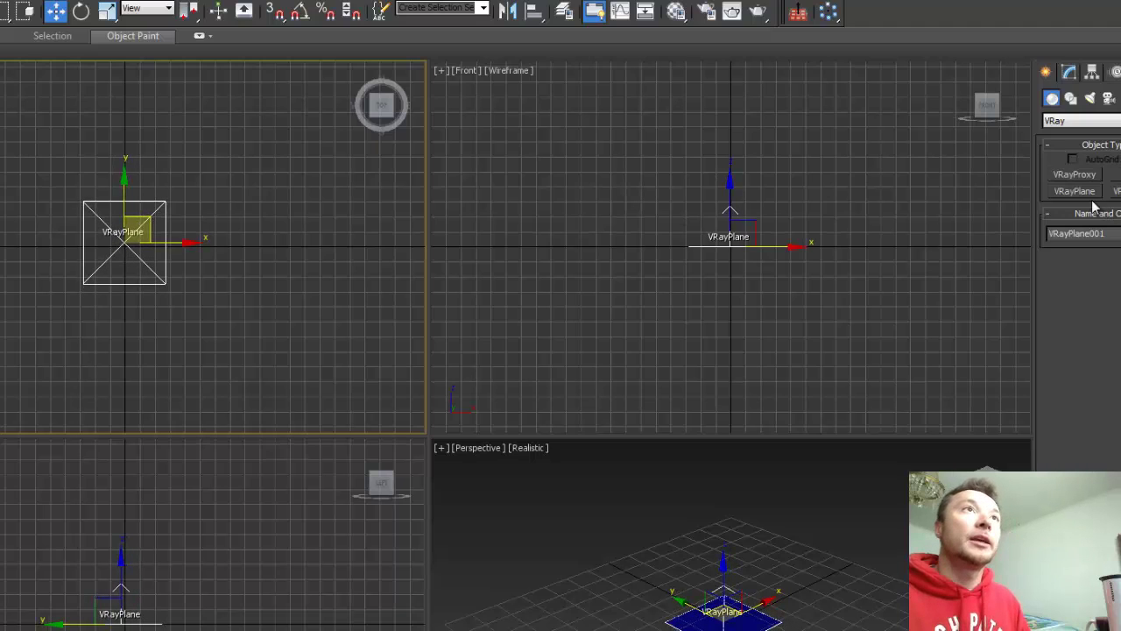
Draw a Teapot (radius 25.644cm) from Standard Primitives and move it over the VRayPlane
click(1077, 121)
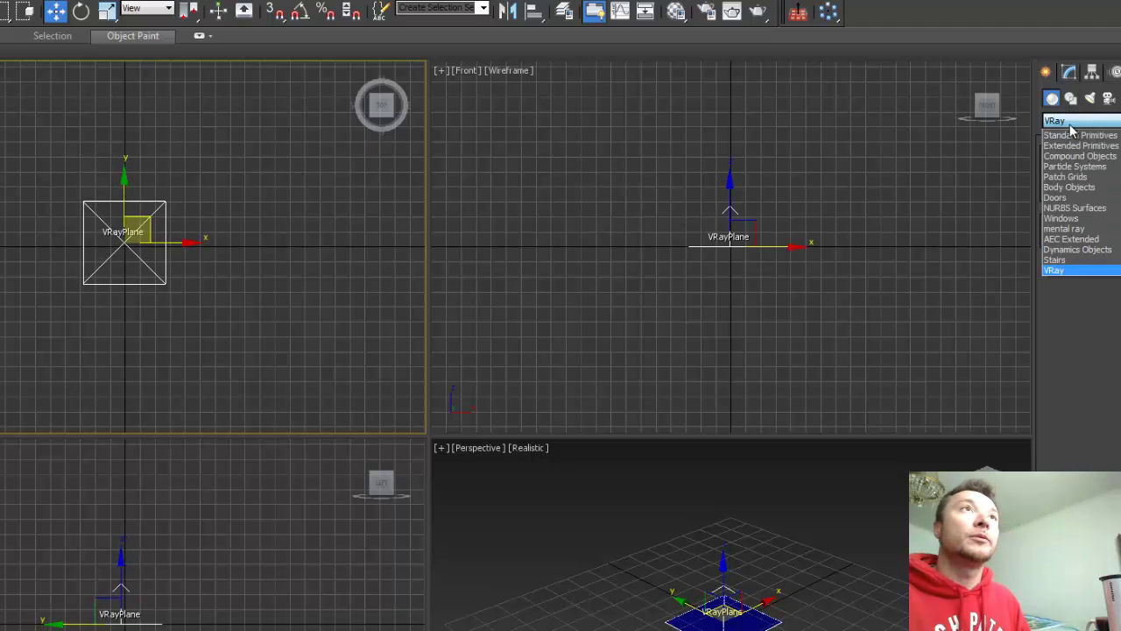
click(1072, 136)
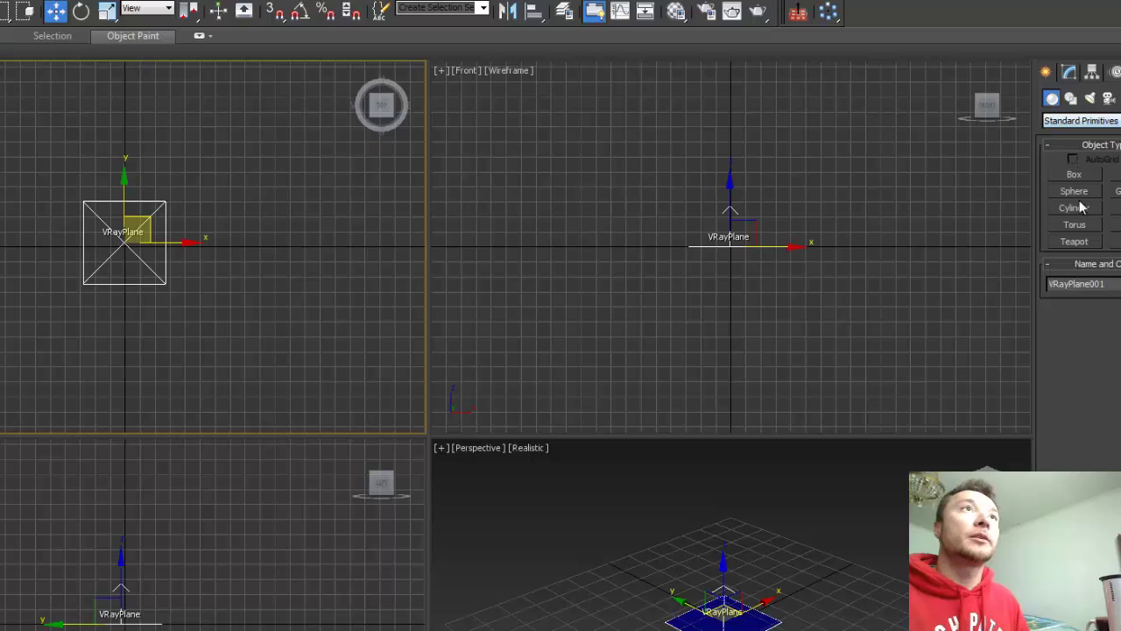
click(1075, 242)
drag(185, 237, 211, 267)
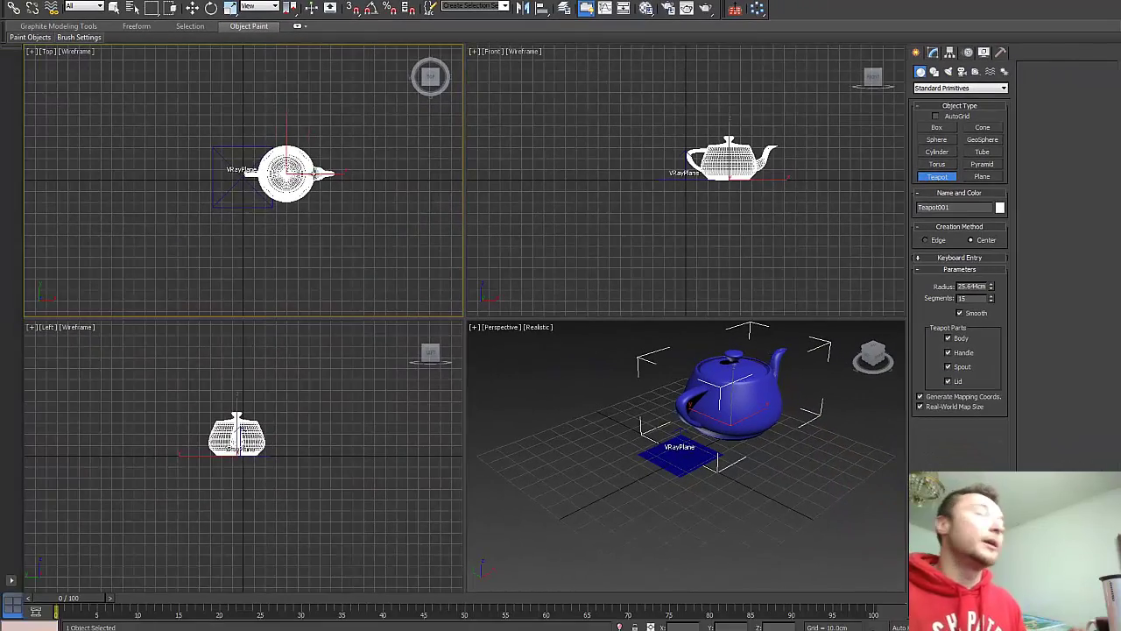
click(192, 8)
drag(293, 161, 269, 191)
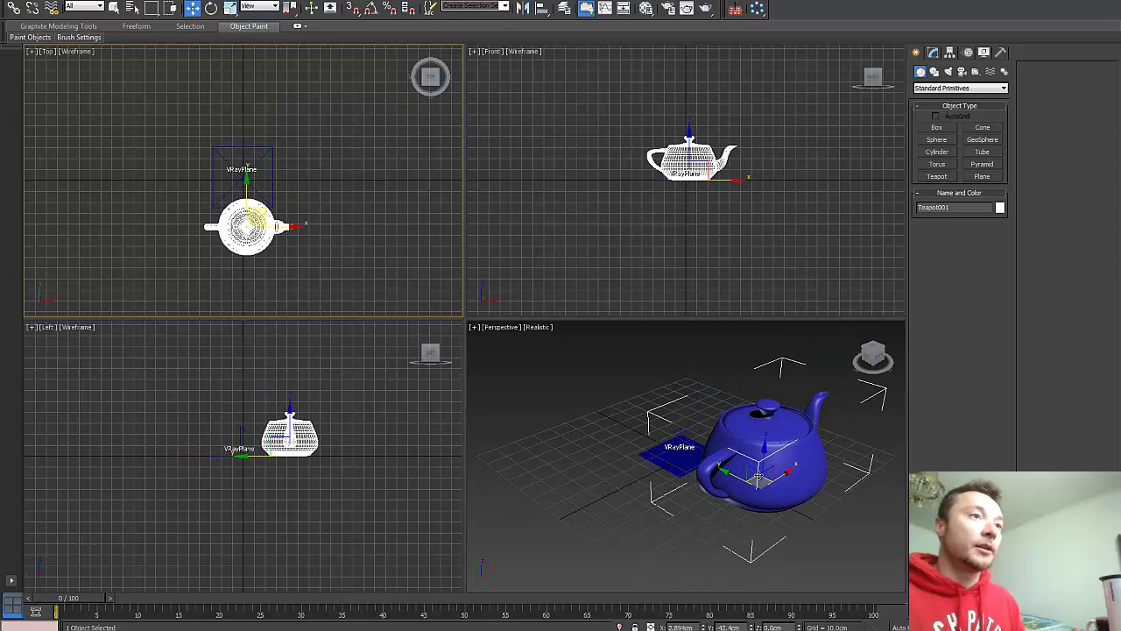
drag(758, 476, 724, 458)
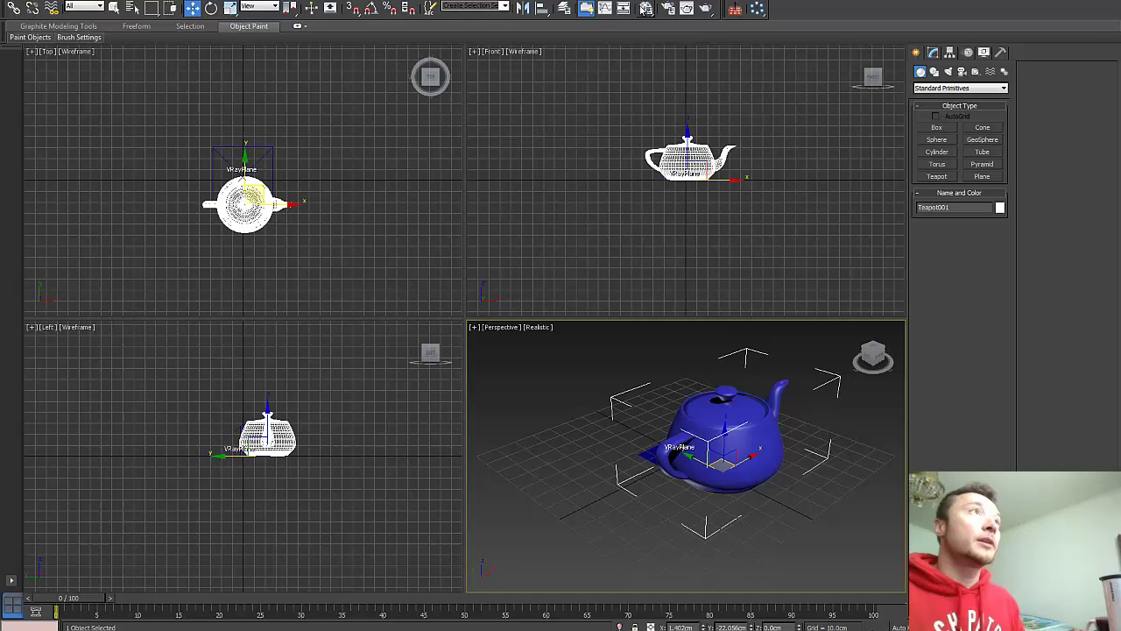
Name the material slot 'teapot' and set its diffuse colour to black
click(646, 9)
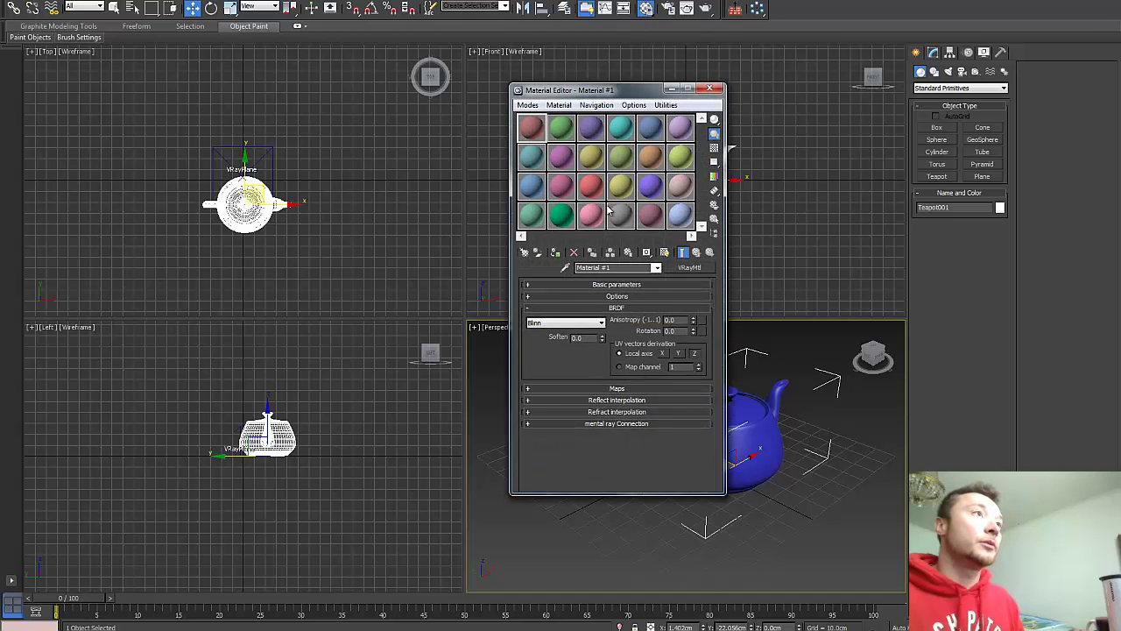
click(628, 267)
text(tea)
key(Return)
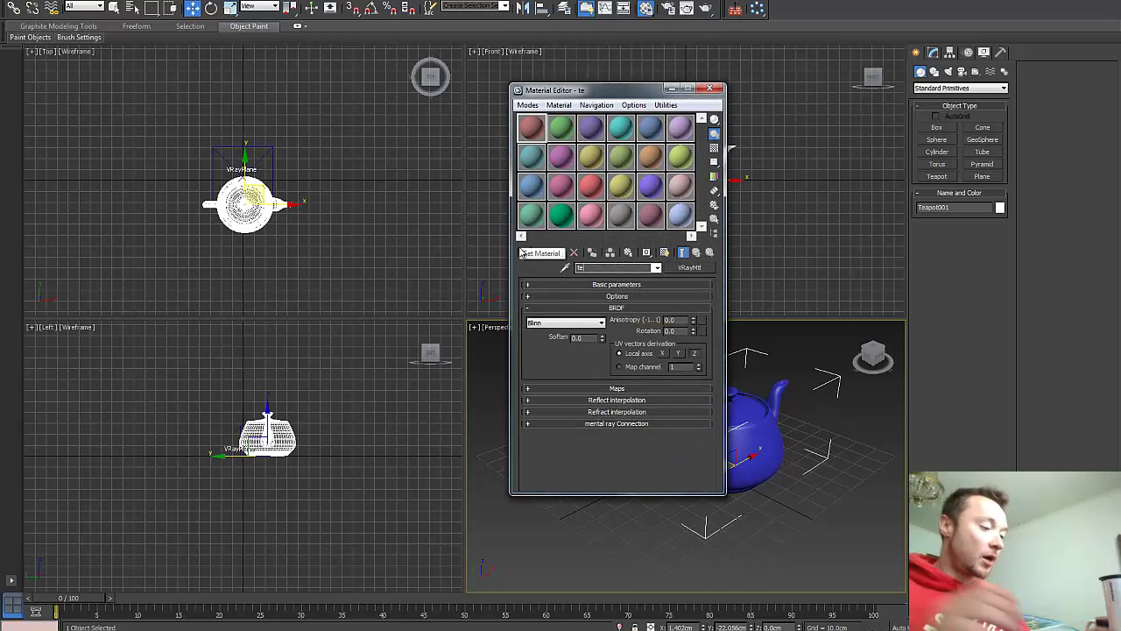
text(pot)
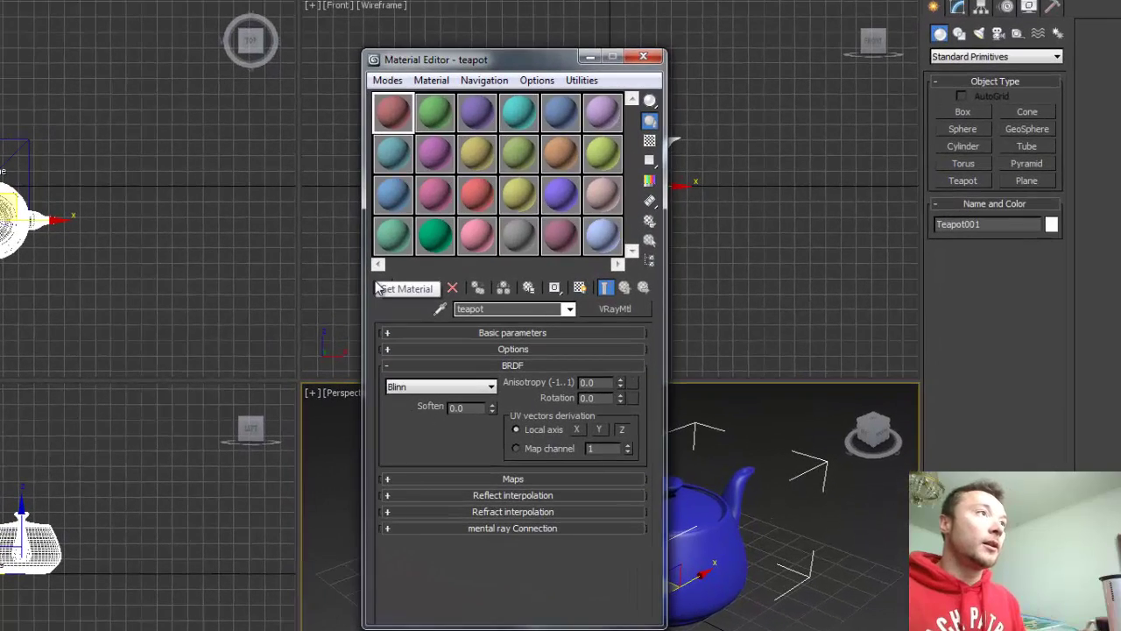
click(555, 336)
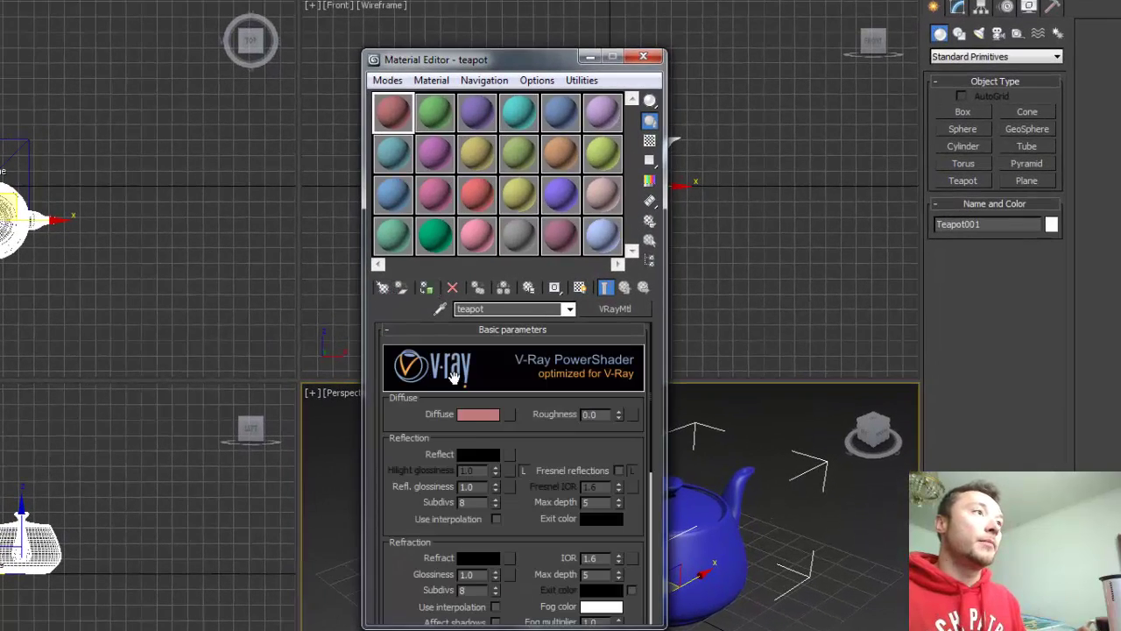
click(483, 417)
drag(134, 86, 126, 122)
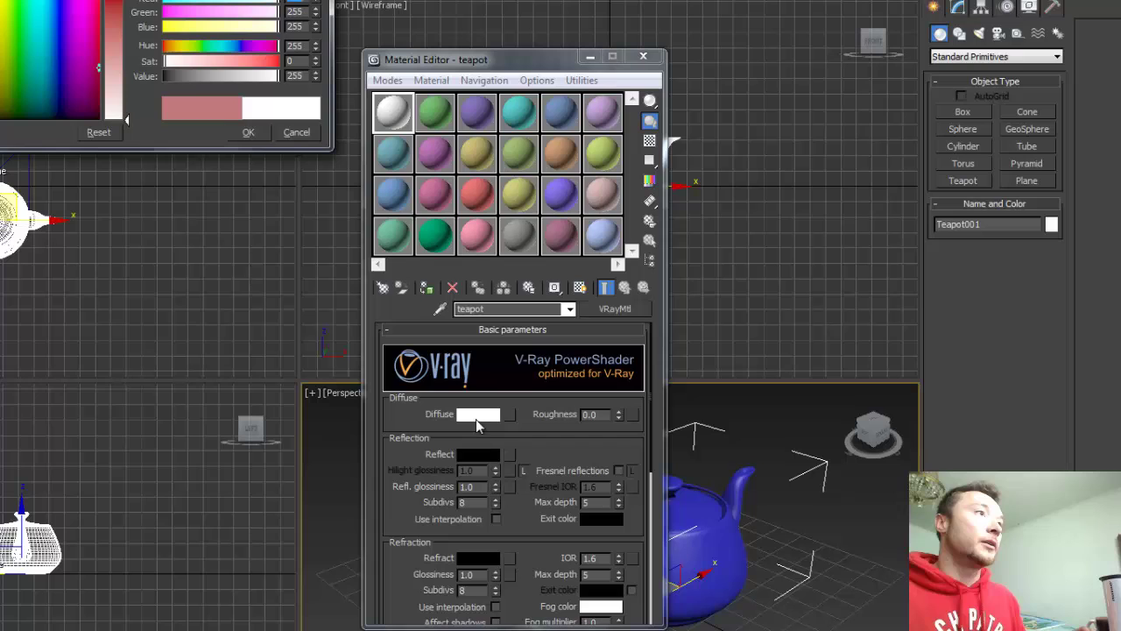
click(52, 118)
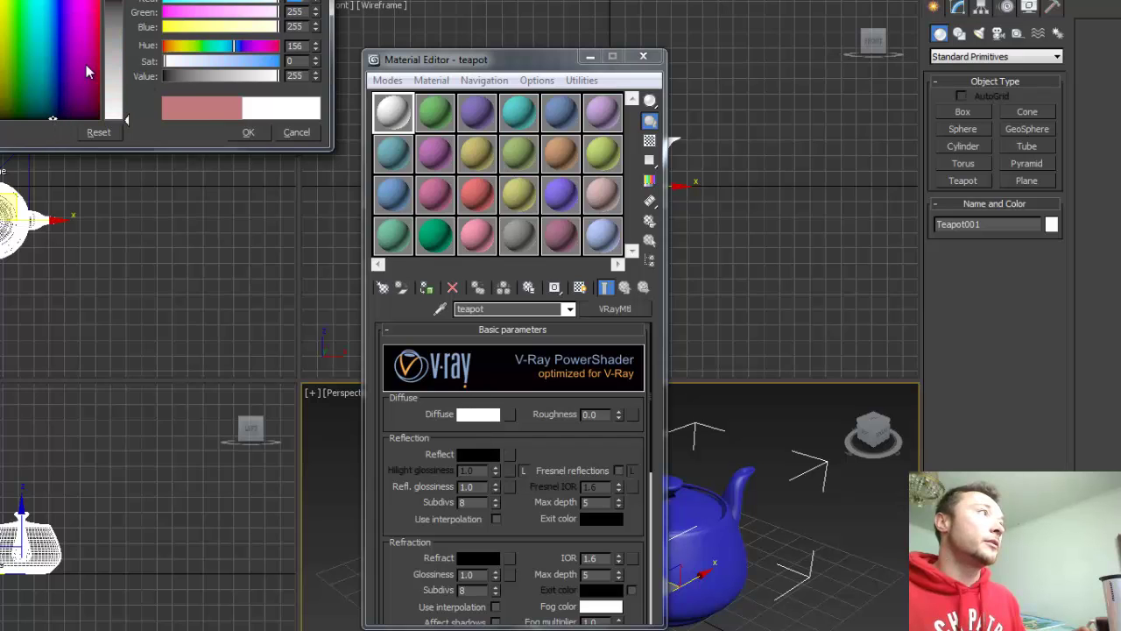
click(127, 11)
click(248, 131)
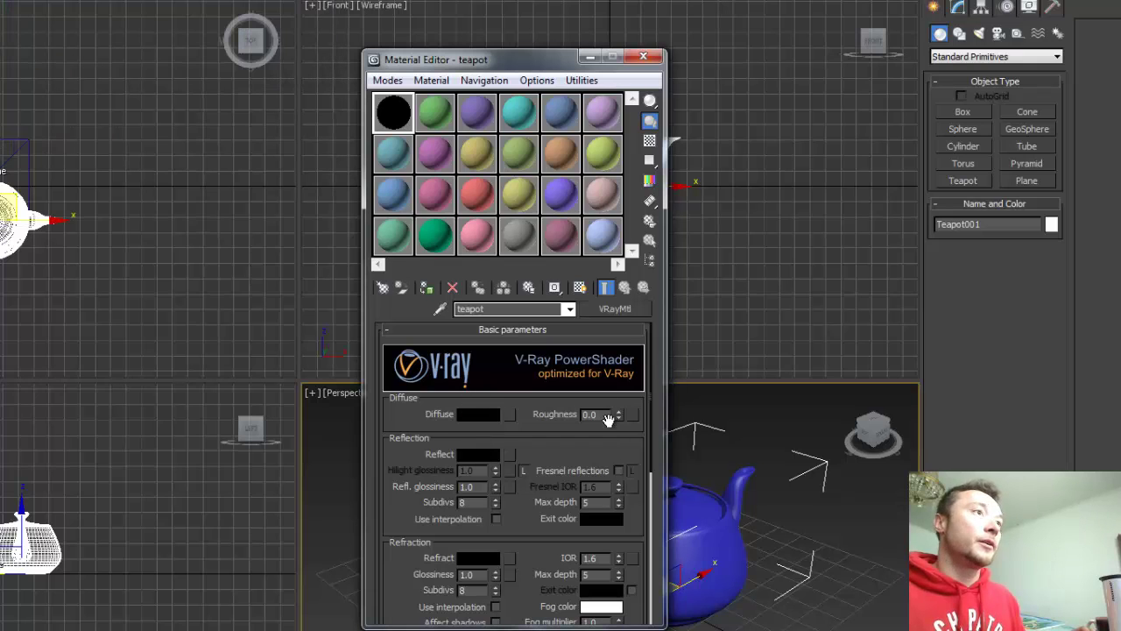
Enable Fresnel reflections with IOR 22 and make the reflection colour white
click(619, 470)
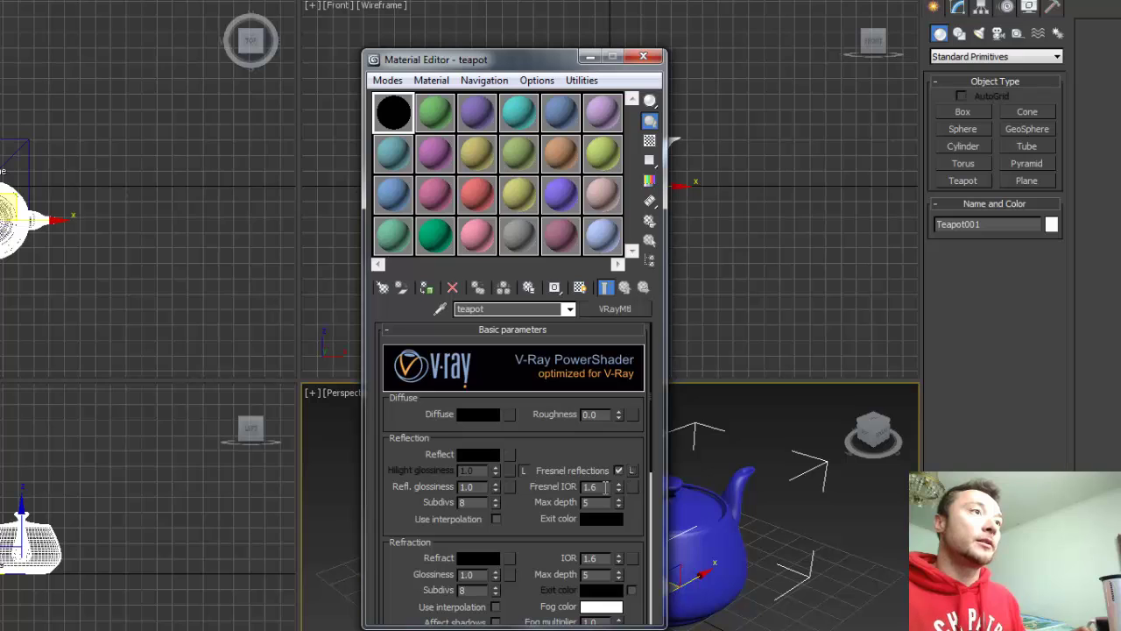
text(22)
key(Return)
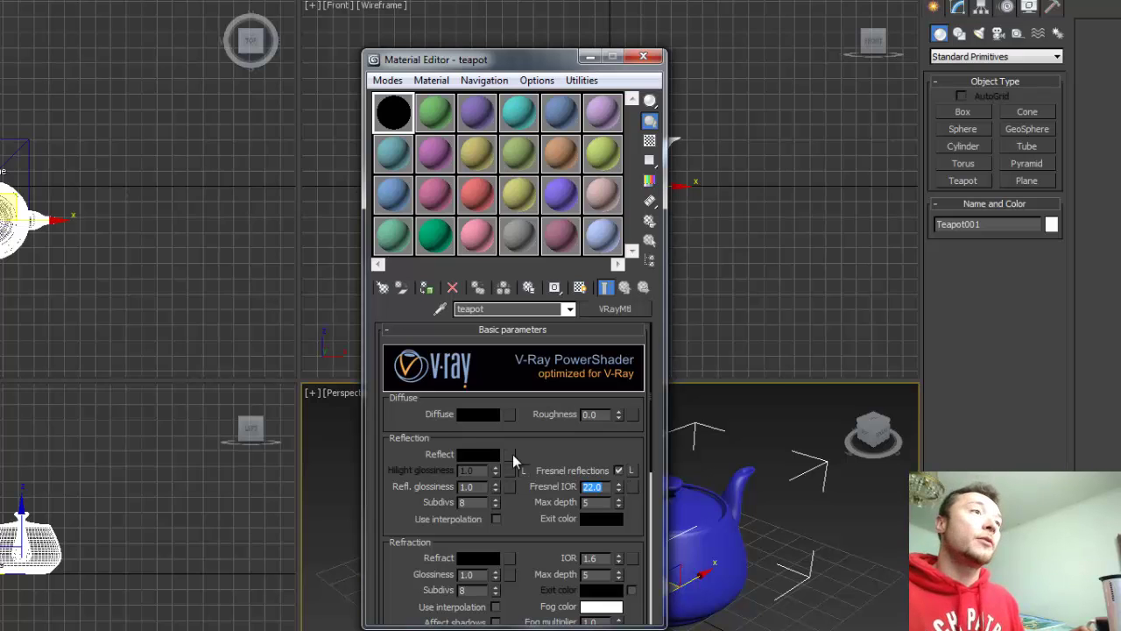
click(462, 452)
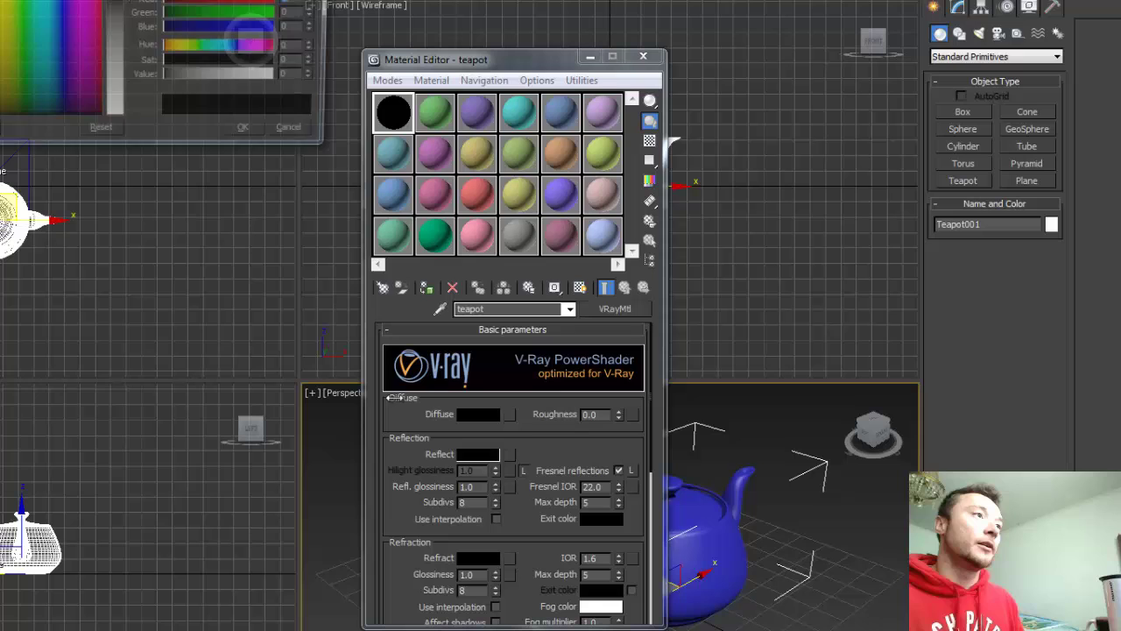
drag(116, 114, 116, 7)
click(243, 127)
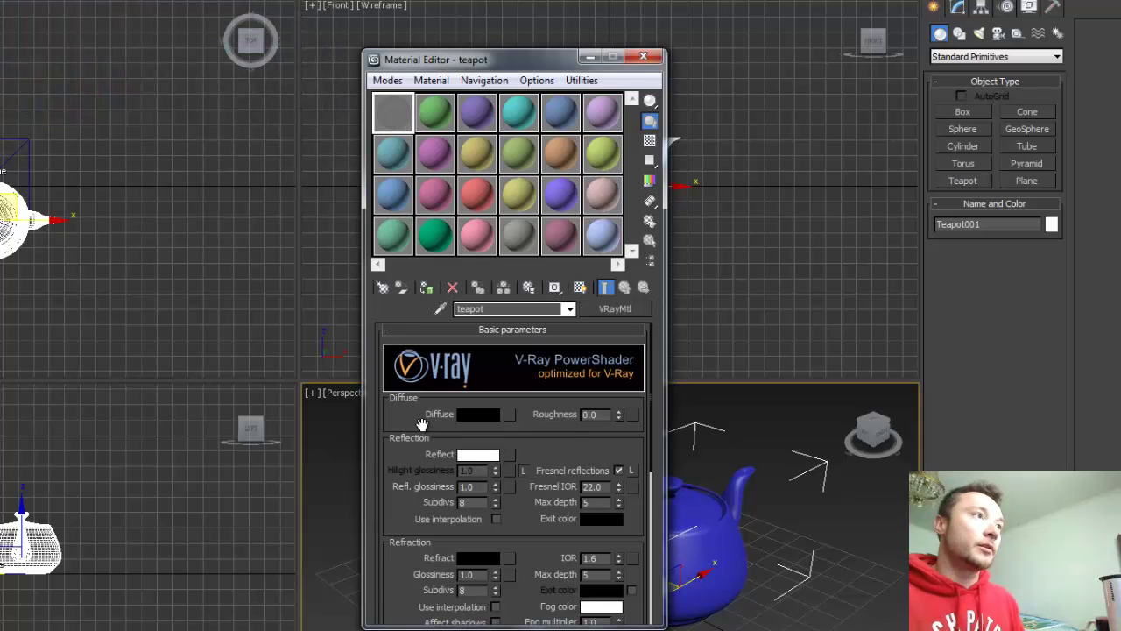
Set reflection glossiness to 0.99, BRDF to Ward, and anisotropy to 0.75
scroll(422, 424, down, 3)
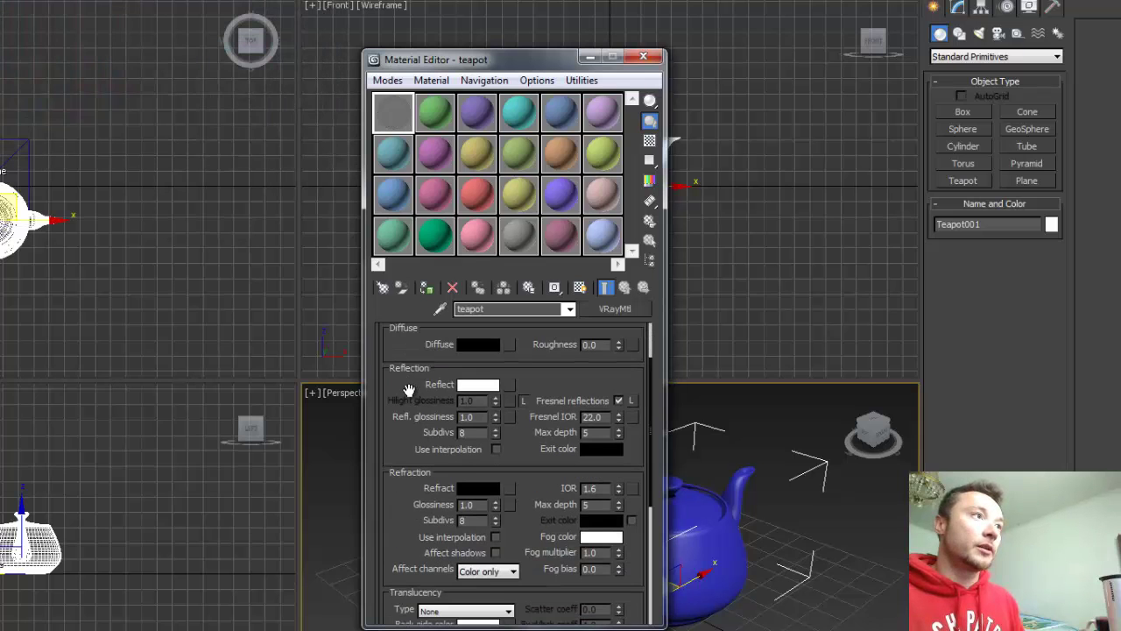
click(495, 418)
scroll(533, 446, down, 1)
scroll(533, 446, down, 7)
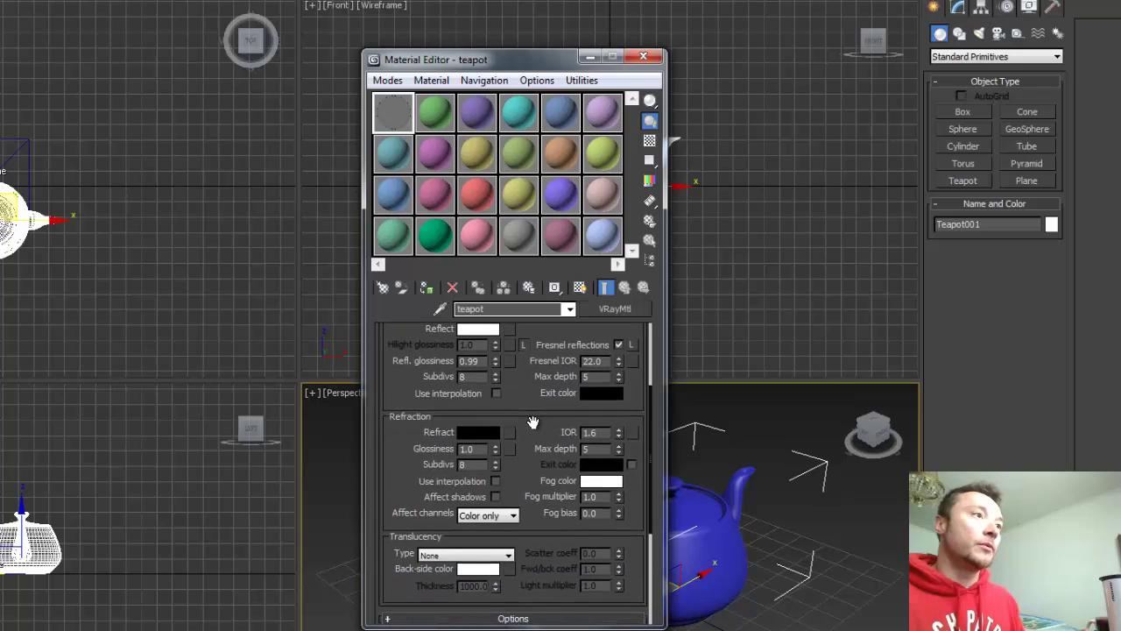
scroll(525, 320, down, 1)
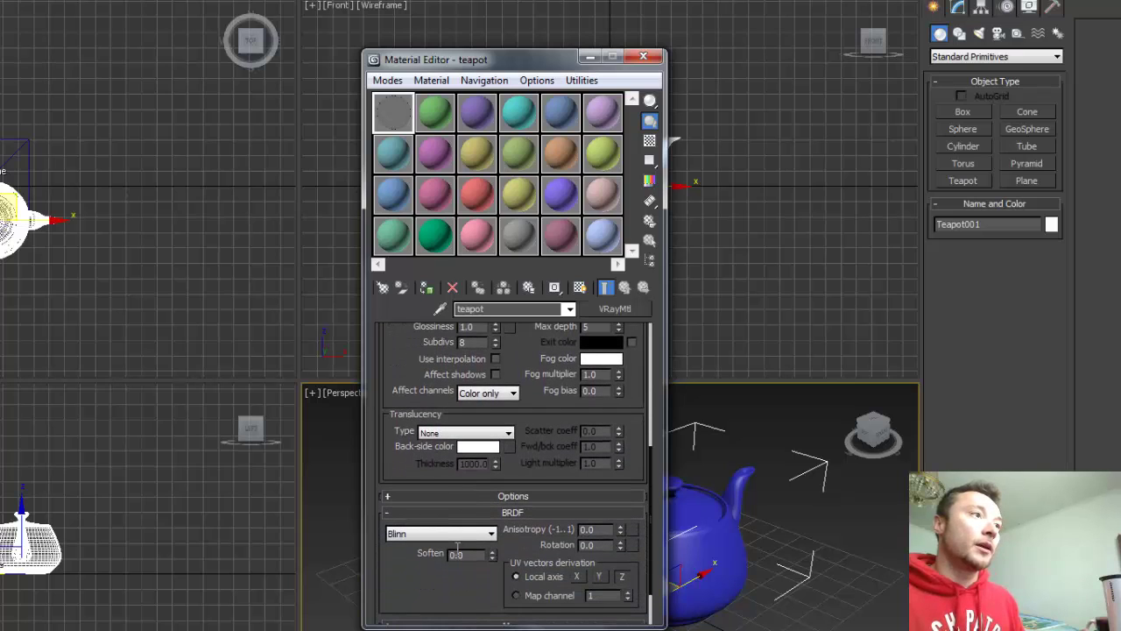
click(446, 535)
click(432, 567)
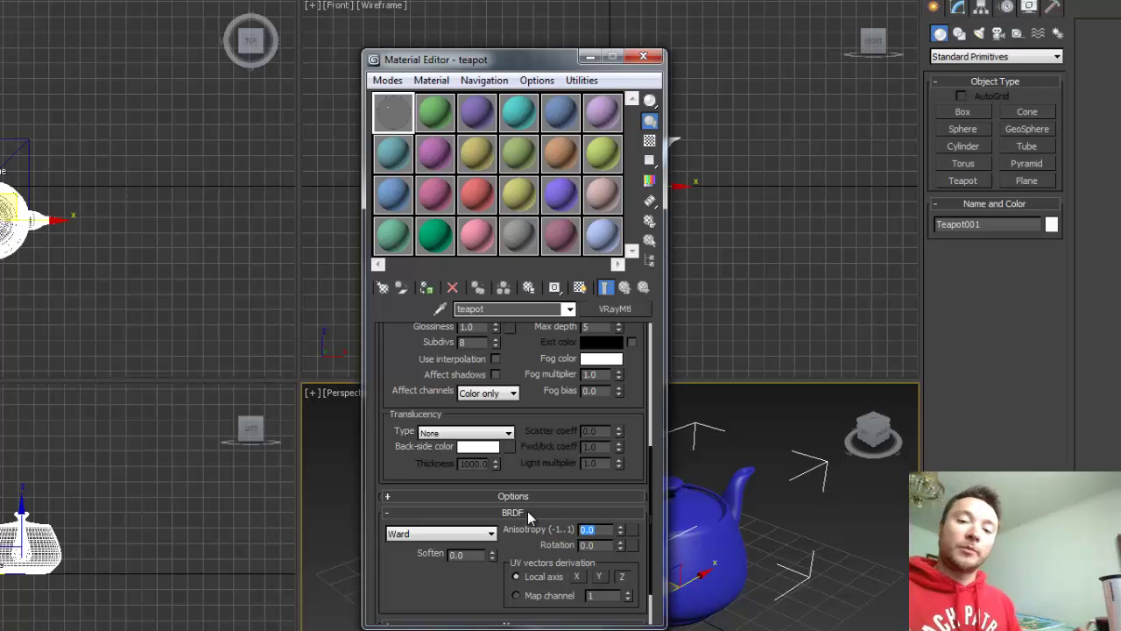
text(.75)
key(Return)
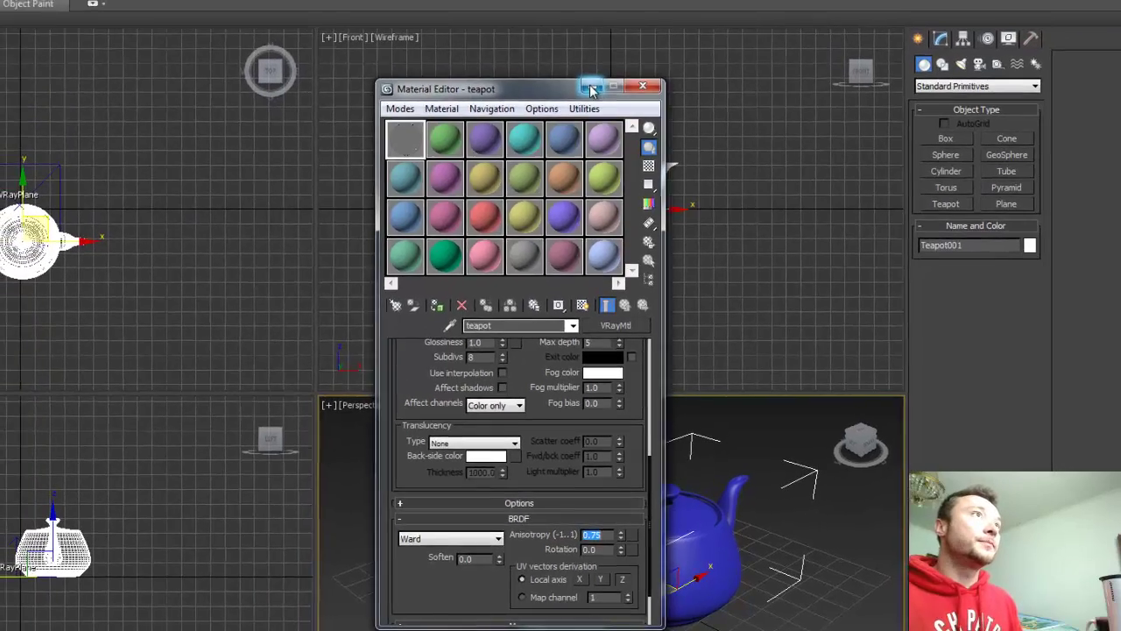
Give Material #2 a diffuse colour of RGB 128, 128, 128 and assign it to the VRayPlane
click(590, 67)
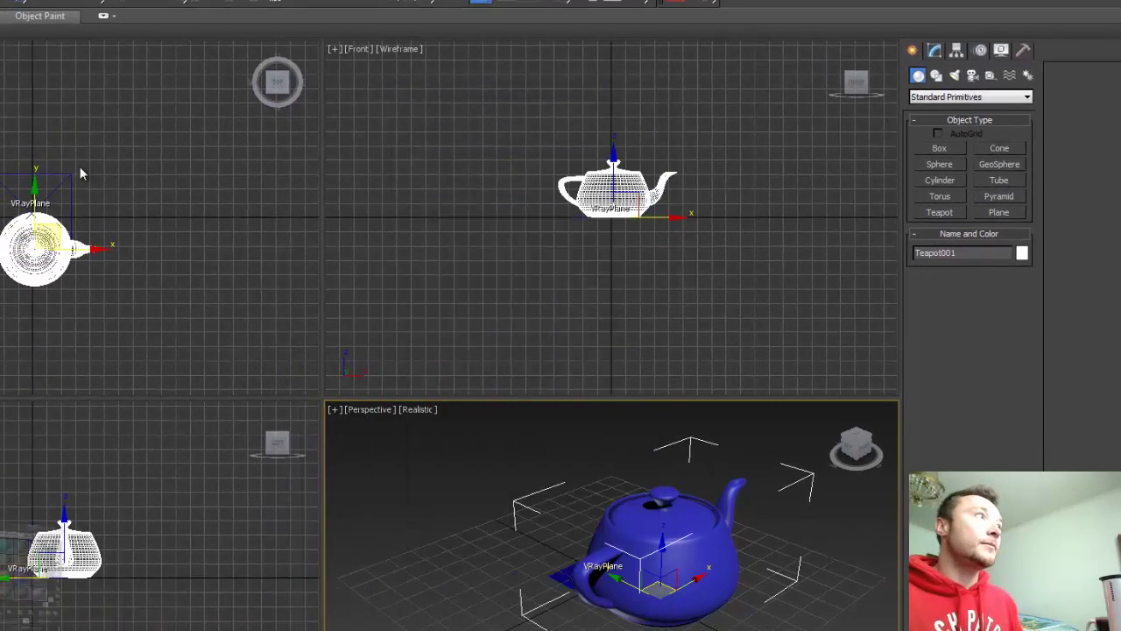
click(563, 2)
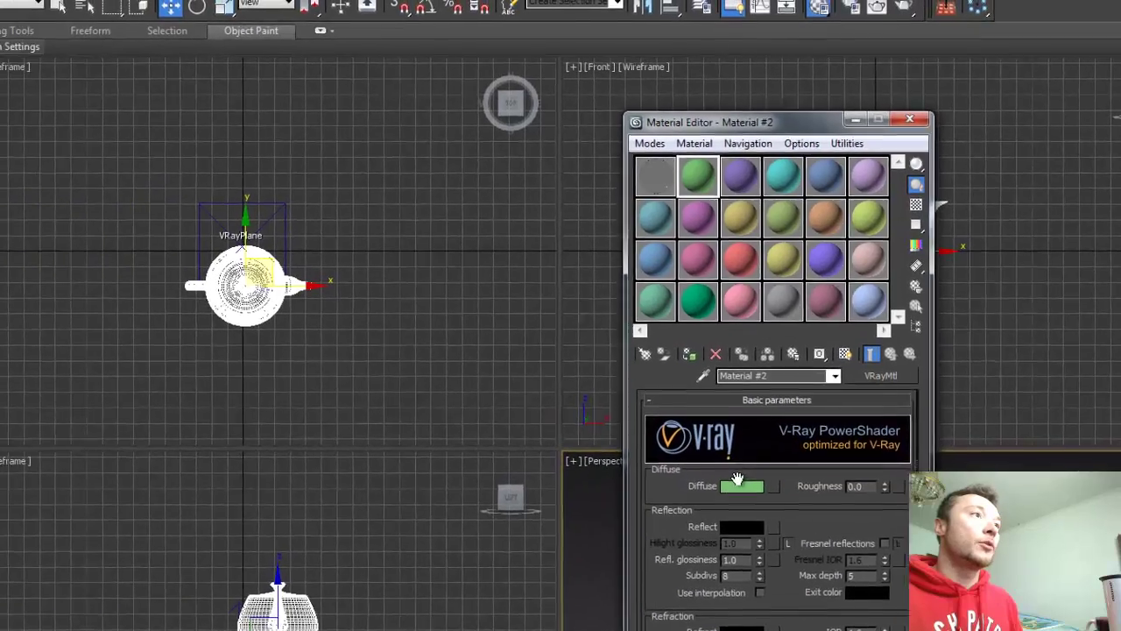
click(486, 430)
text(128)
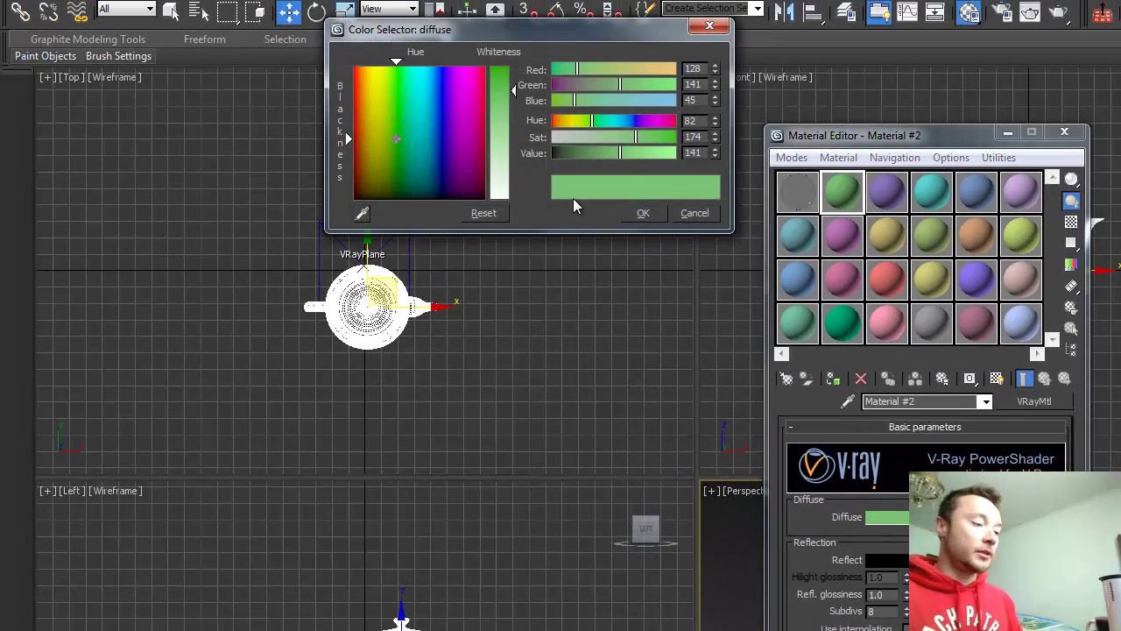
key(Tab)
text(128)
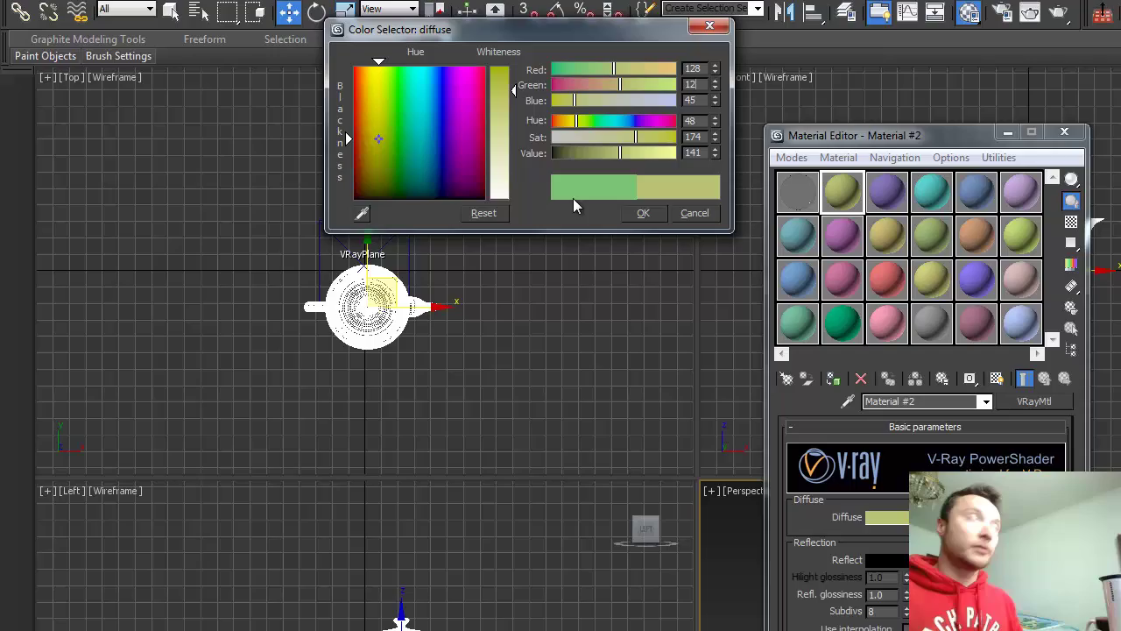
key(Tab)
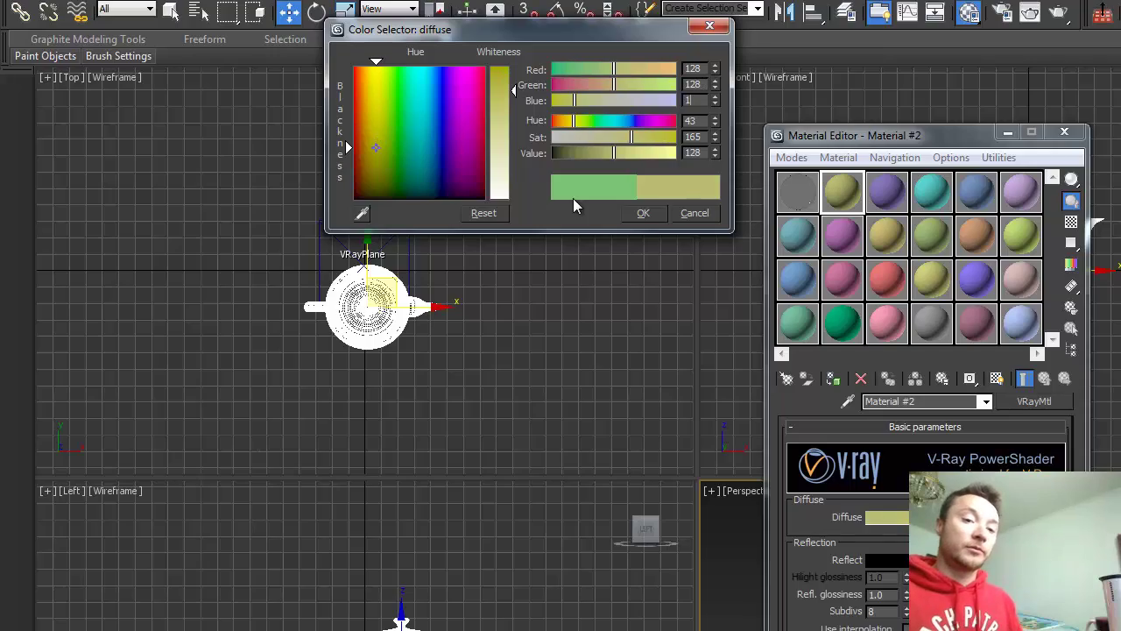
text(128)
key(Return)
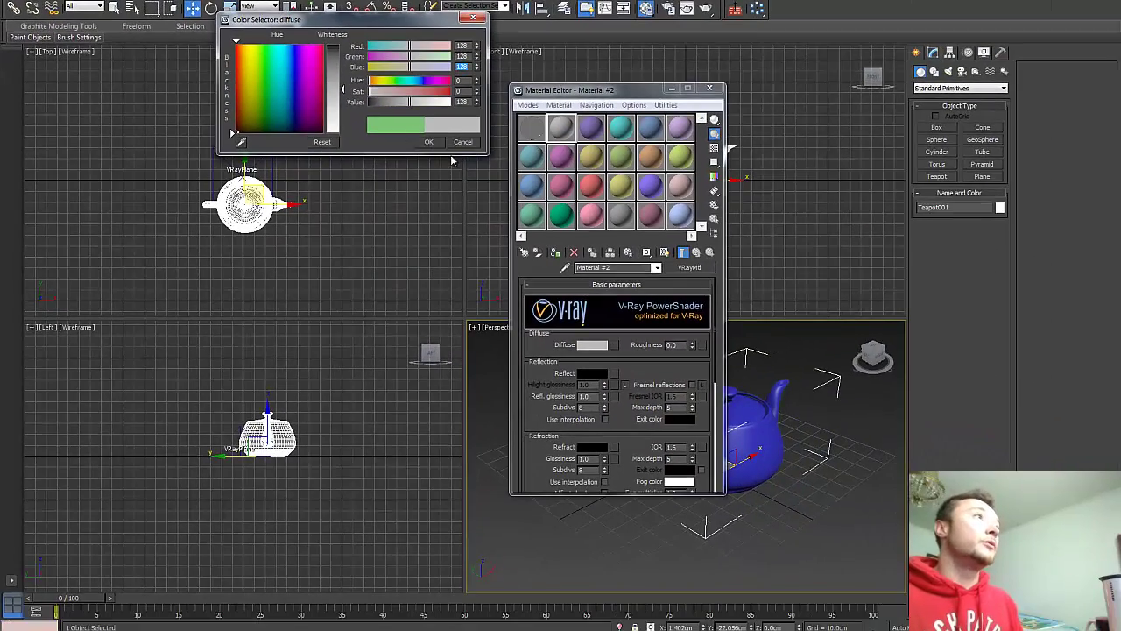
click(543, 180)
click(268, 151)
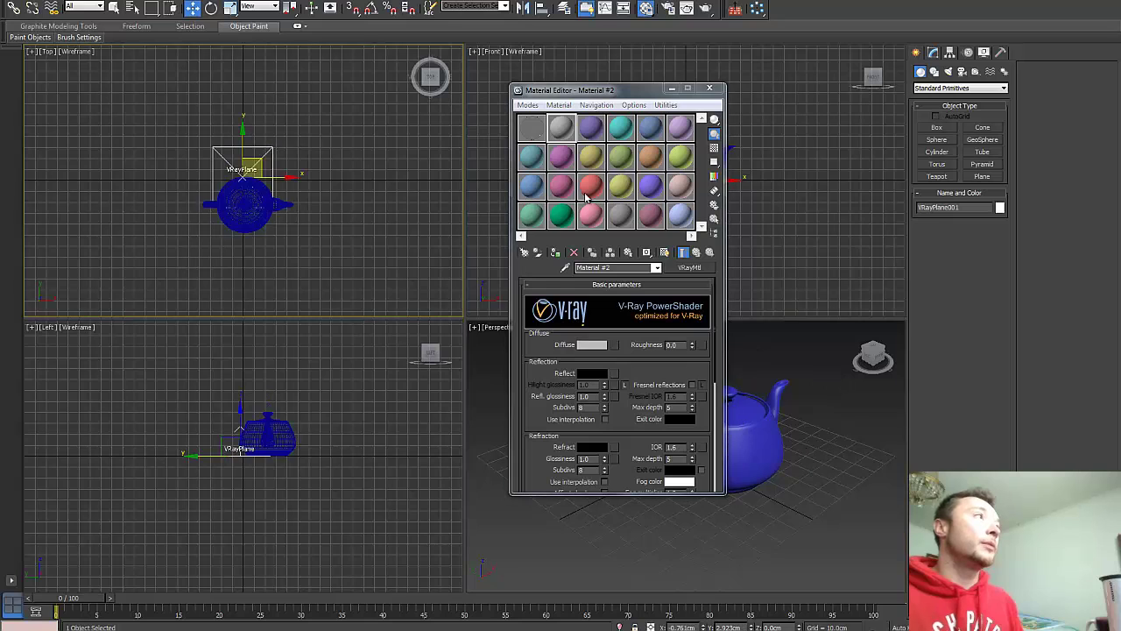
click(561, 256)
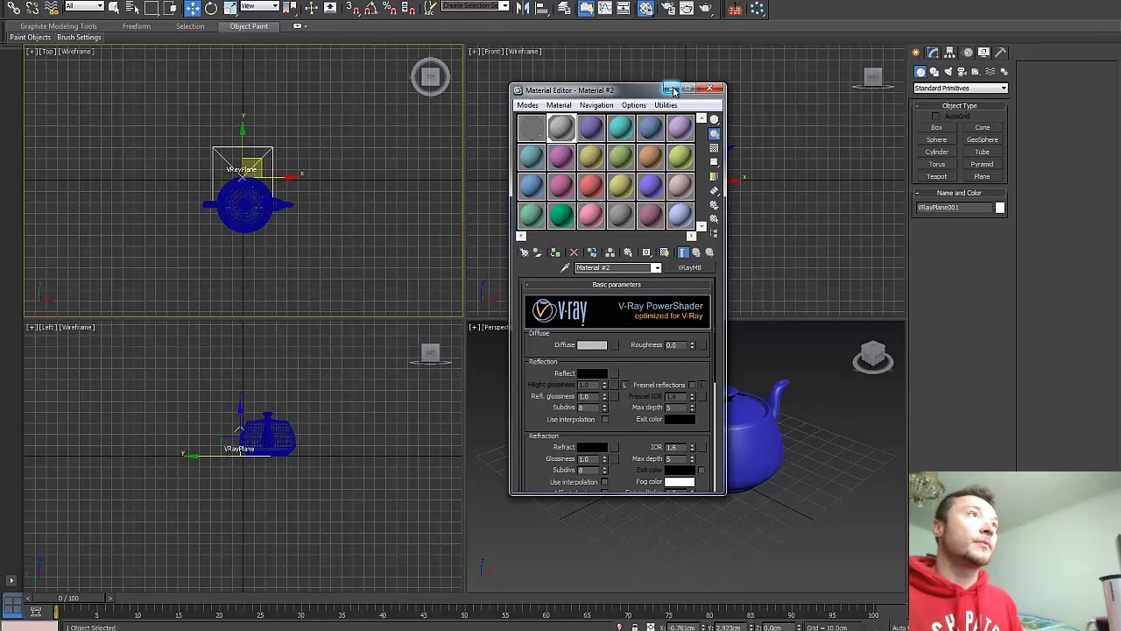
Place a VRayPhysicalCamera aimed at the teapot and raise it above the teapot
click(709, 89)
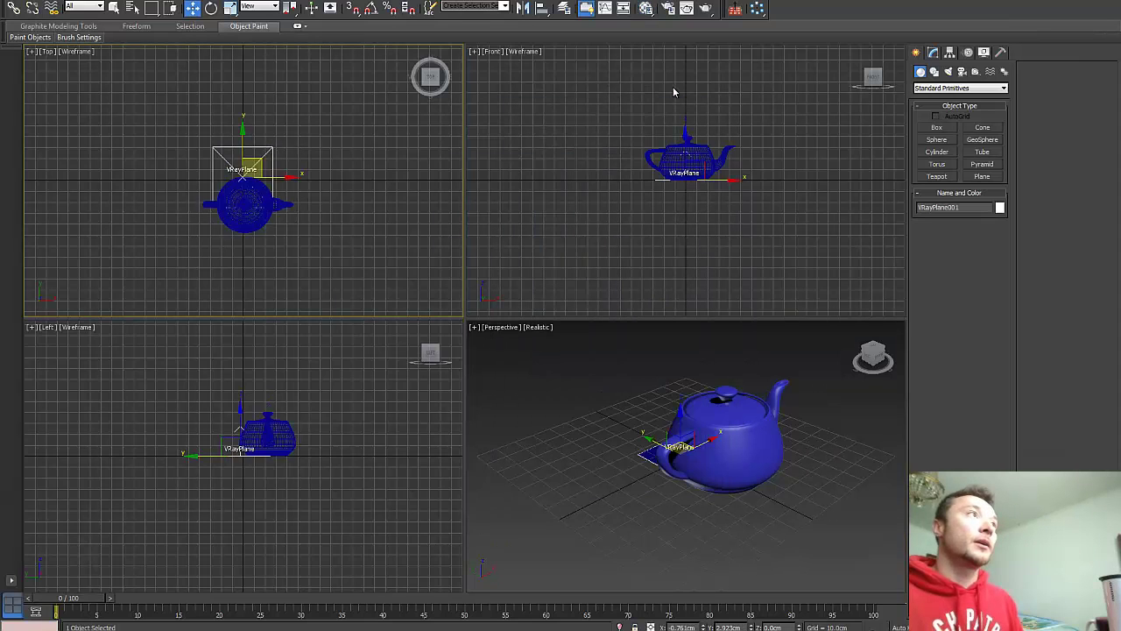
click(949, 87)
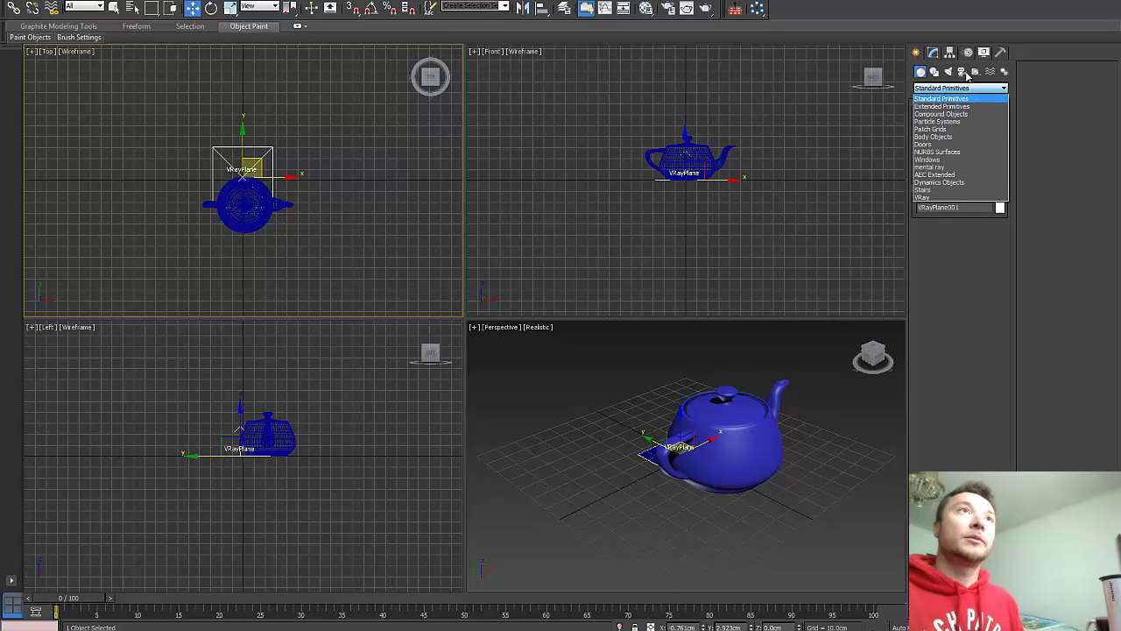
click(964, 73)
click(969, 88)
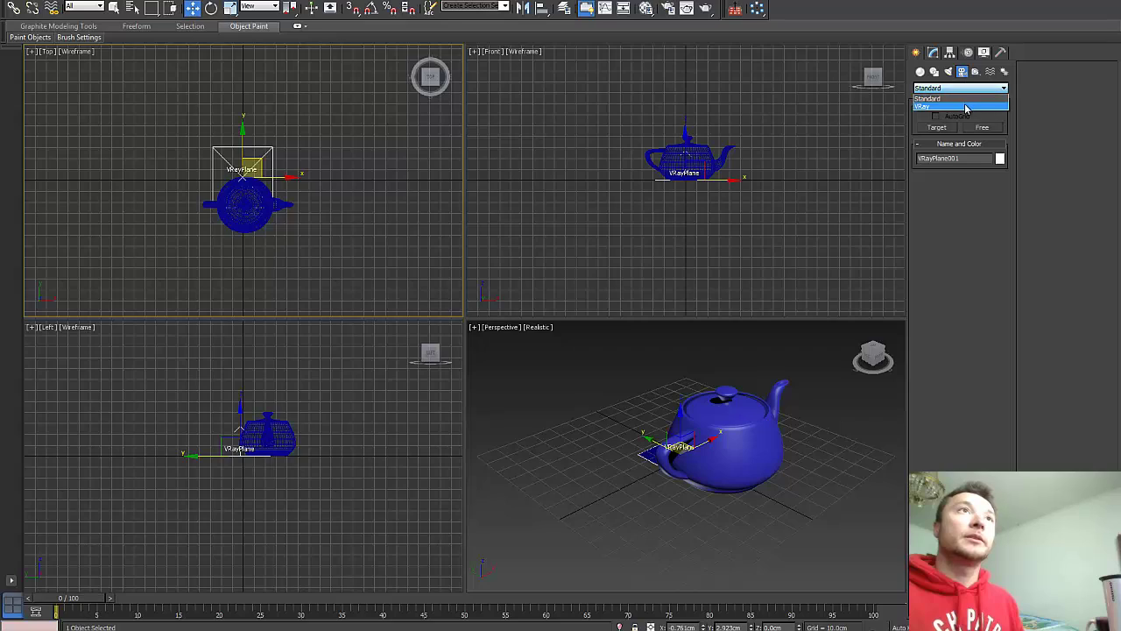
click(968, 109)
click(982, 128)
drag(415, 308, 245, 200)
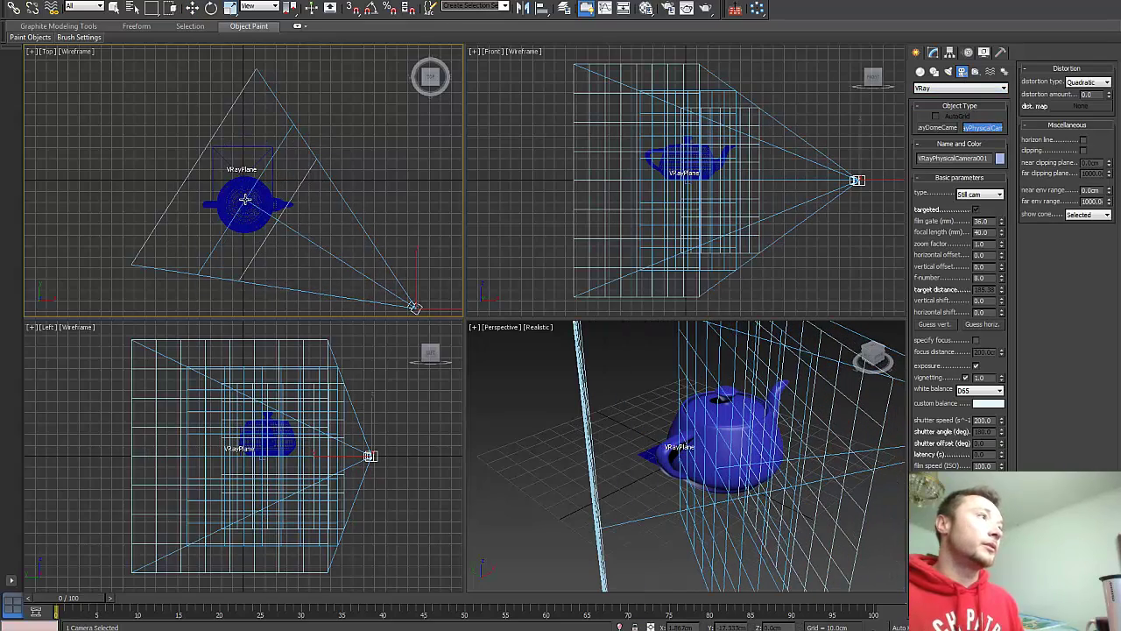
click(191, 8)
click(859, 163)
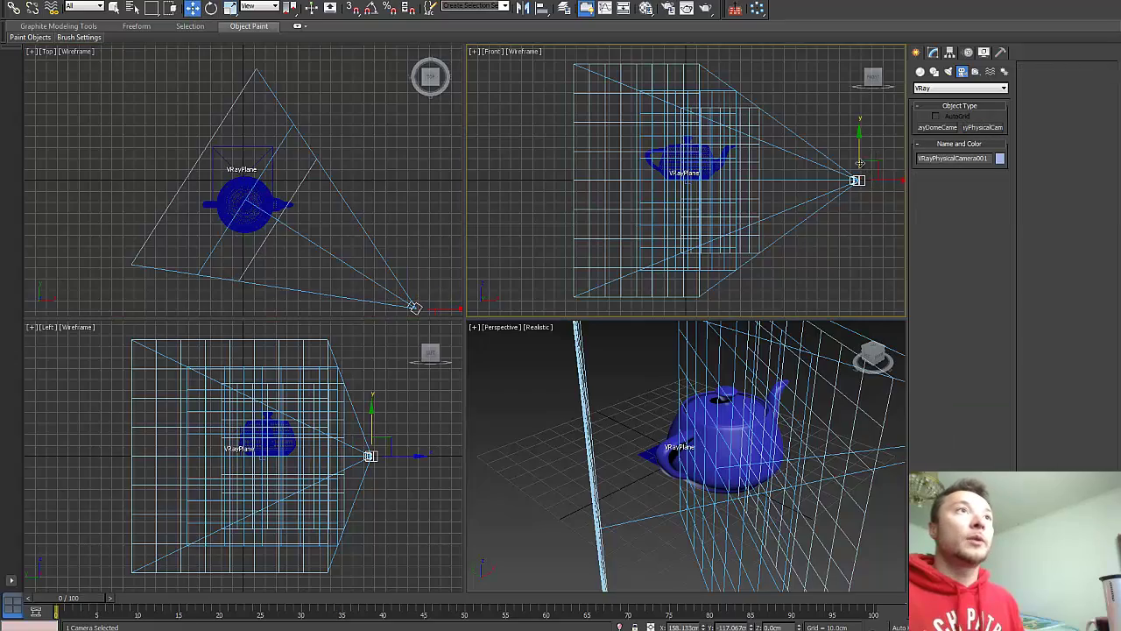
drag(857, 156, 859, 81)
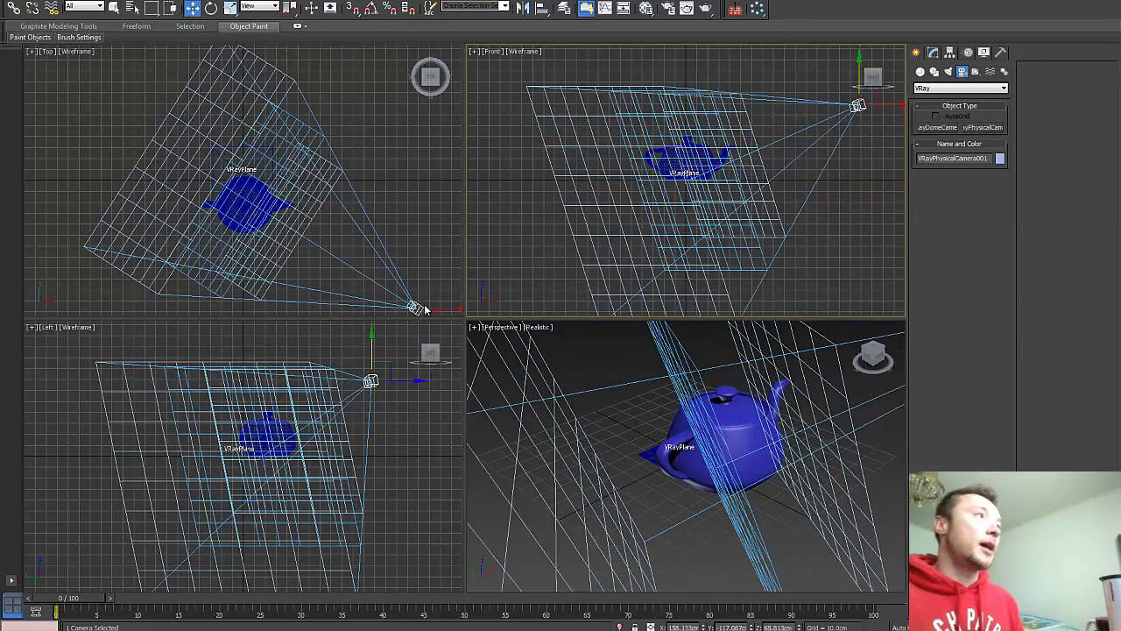
middle_drag(426, 215, 421, 164)
scroll(412, 255, up, 3)
drag(412, 256, 407, 285)
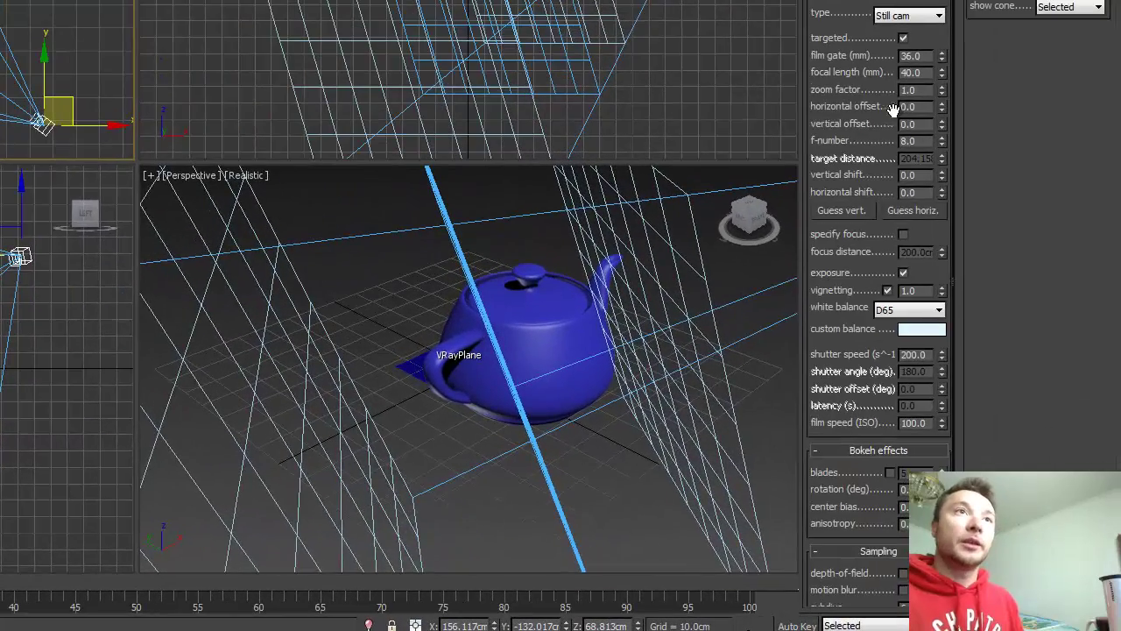
Set the camera's f-number to 4.0 and white balance to Neutral
double_click(915, 139)
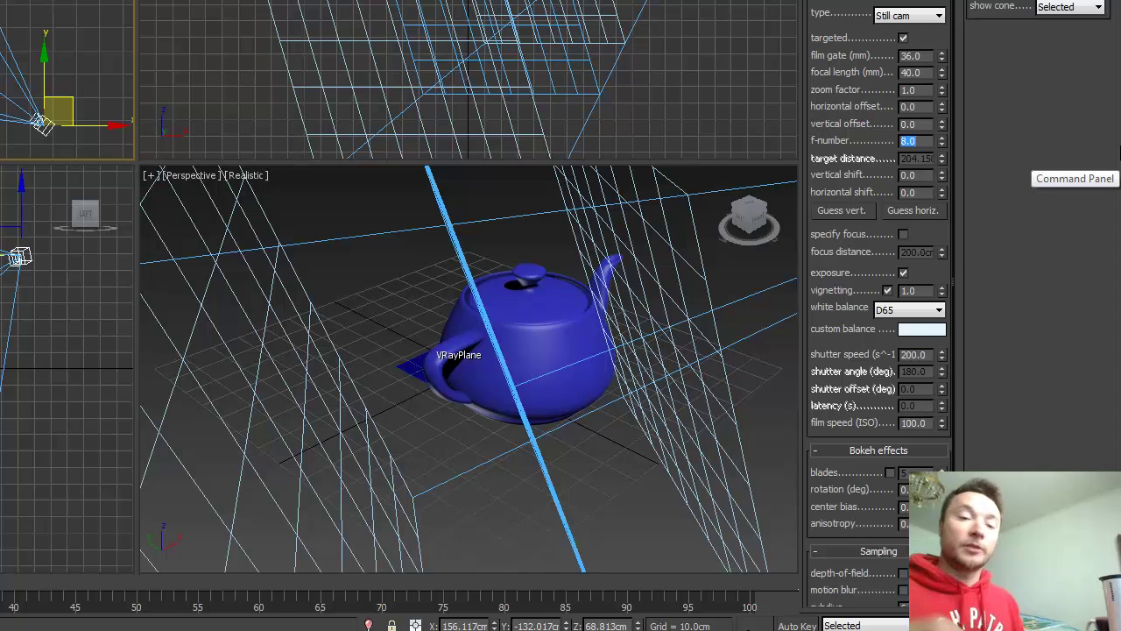
key(Return)
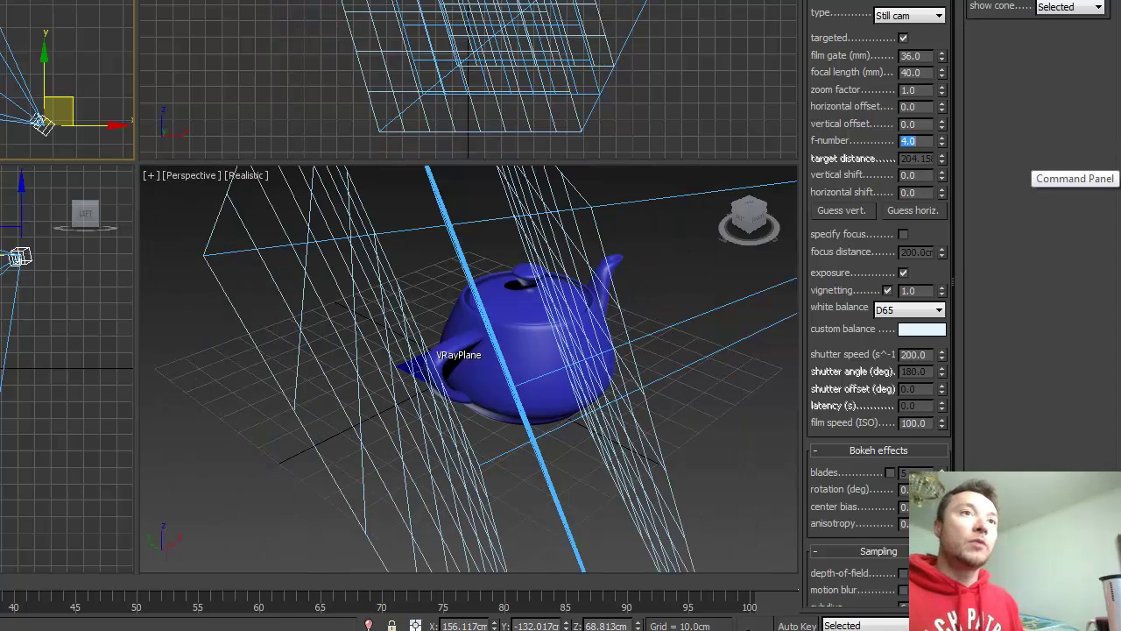
click(934, 309)
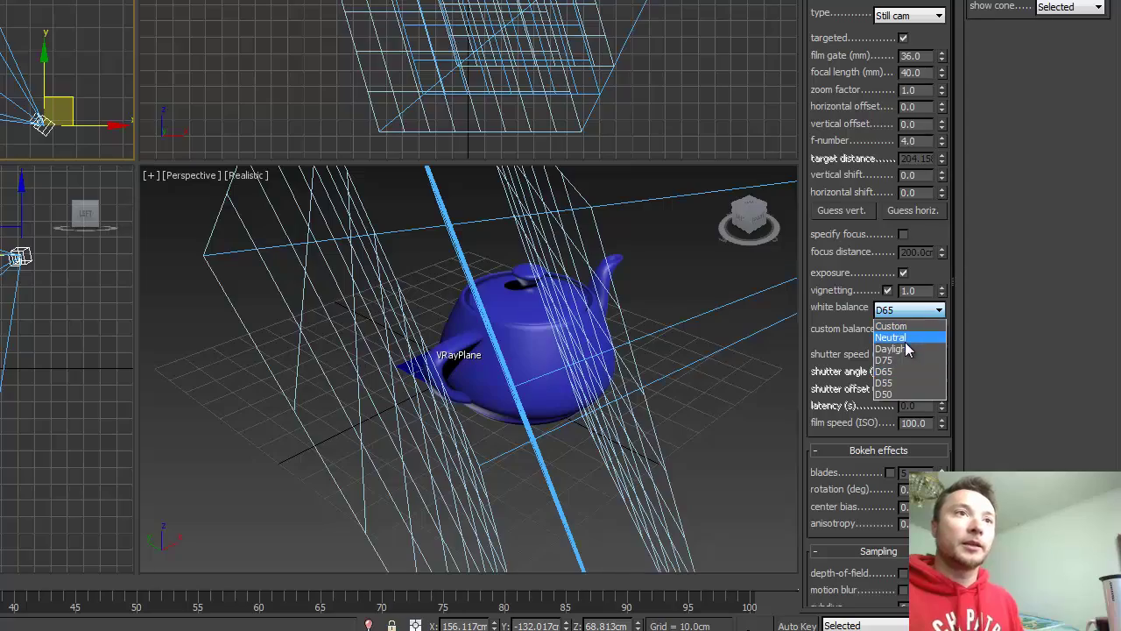
click(908, 336)
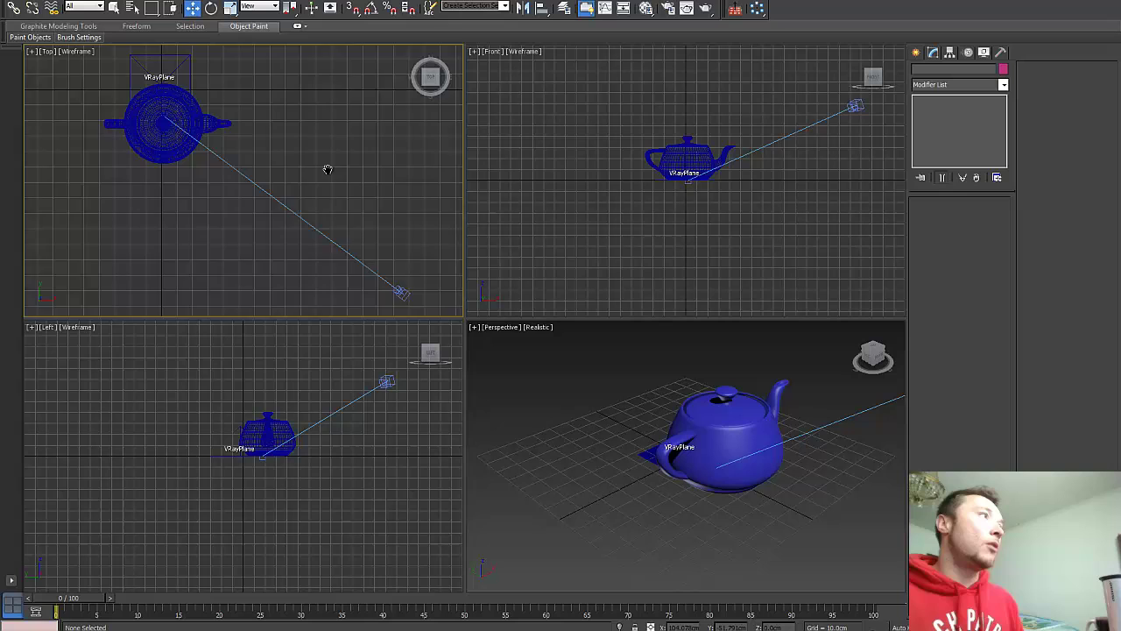
Turn the Perspective viewport into the camera view and shift the framing so the teapot sits lower
click(332, 174)
scroll(332, 173, down, 1)
scroll(395, 265, down, 1)
click(388, 257)
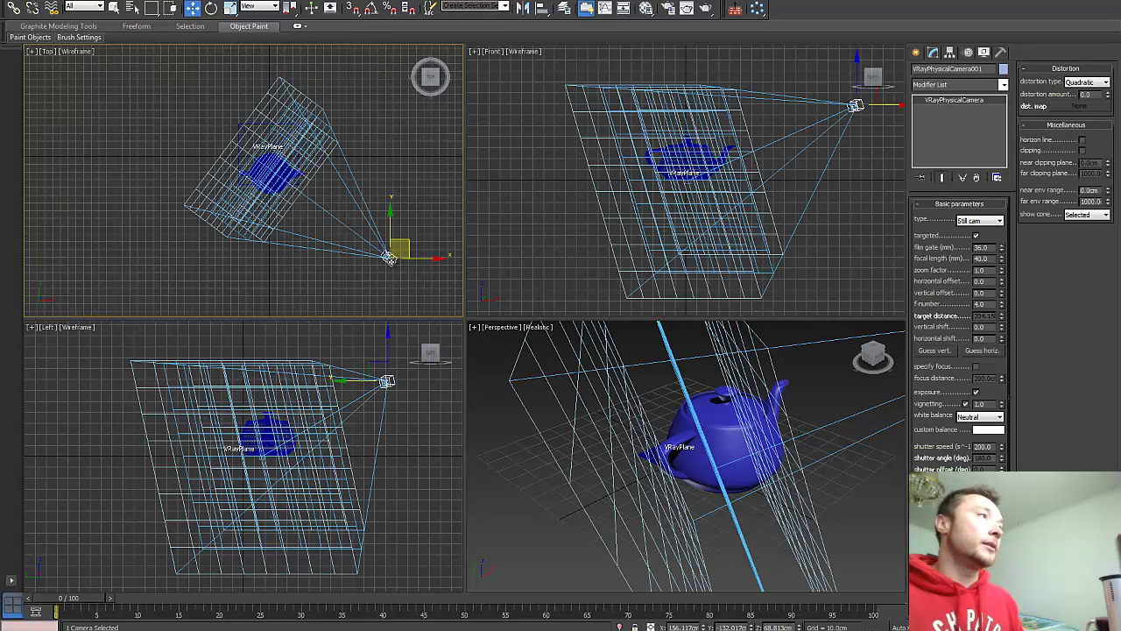
click(484, 342)
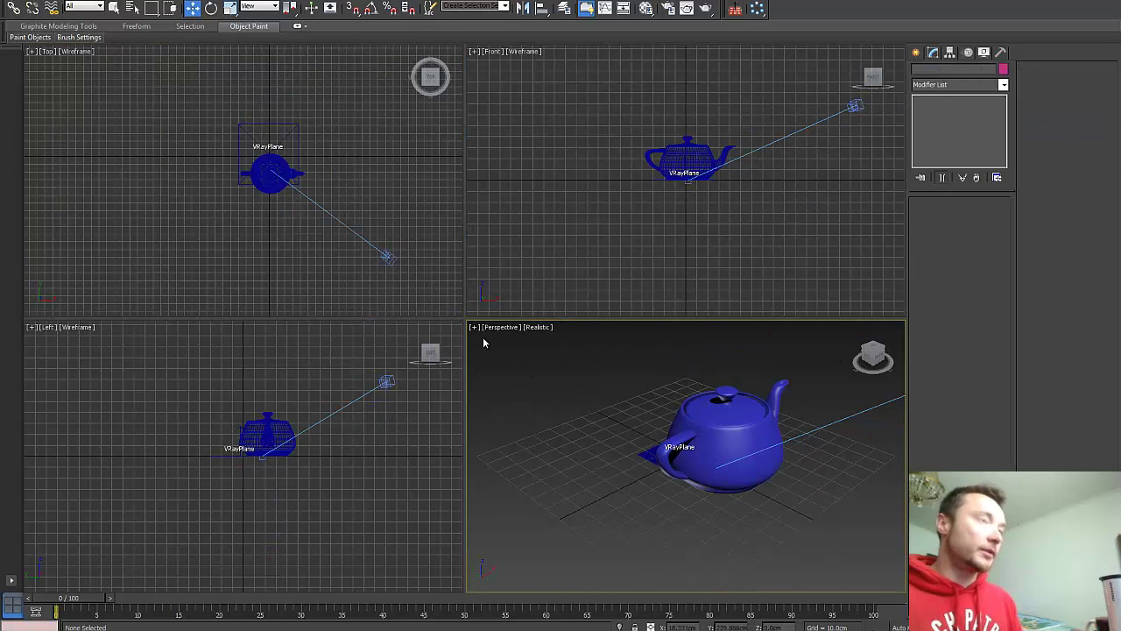
key(c)
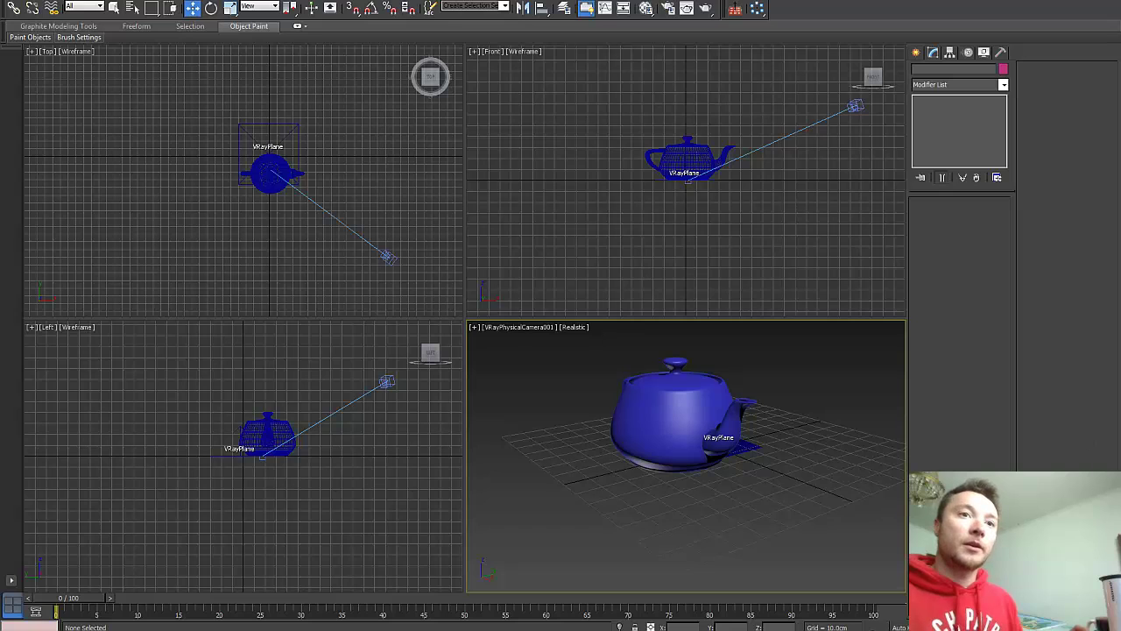
middle_drag(712, 431, 712, 488)
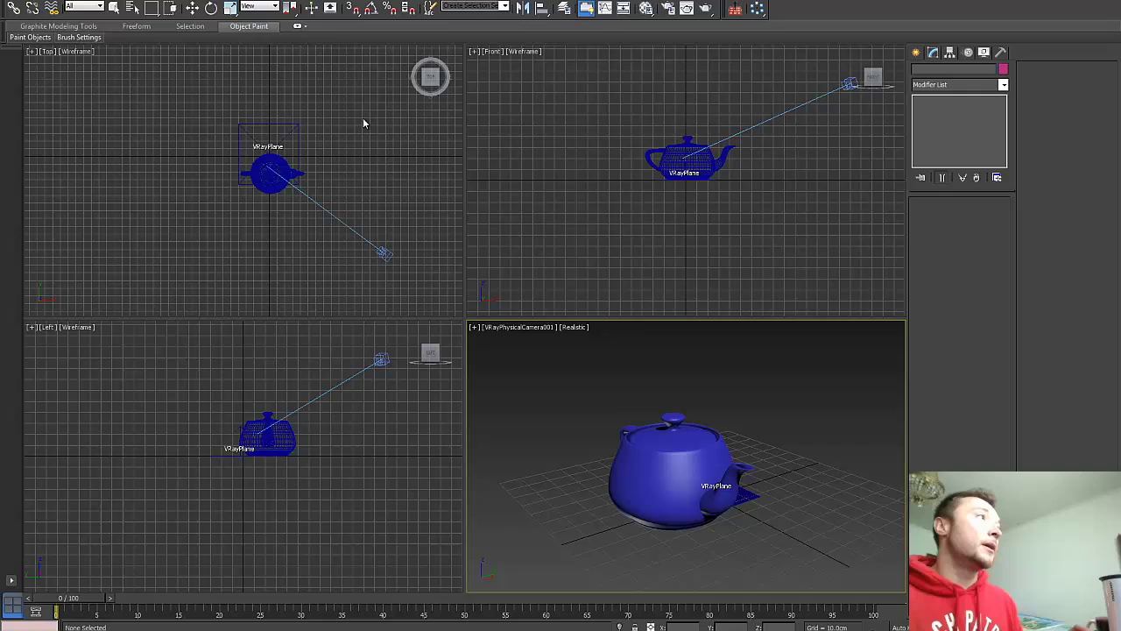
Draw a VRayLight above the teapot in the Top view
click(918, 53)
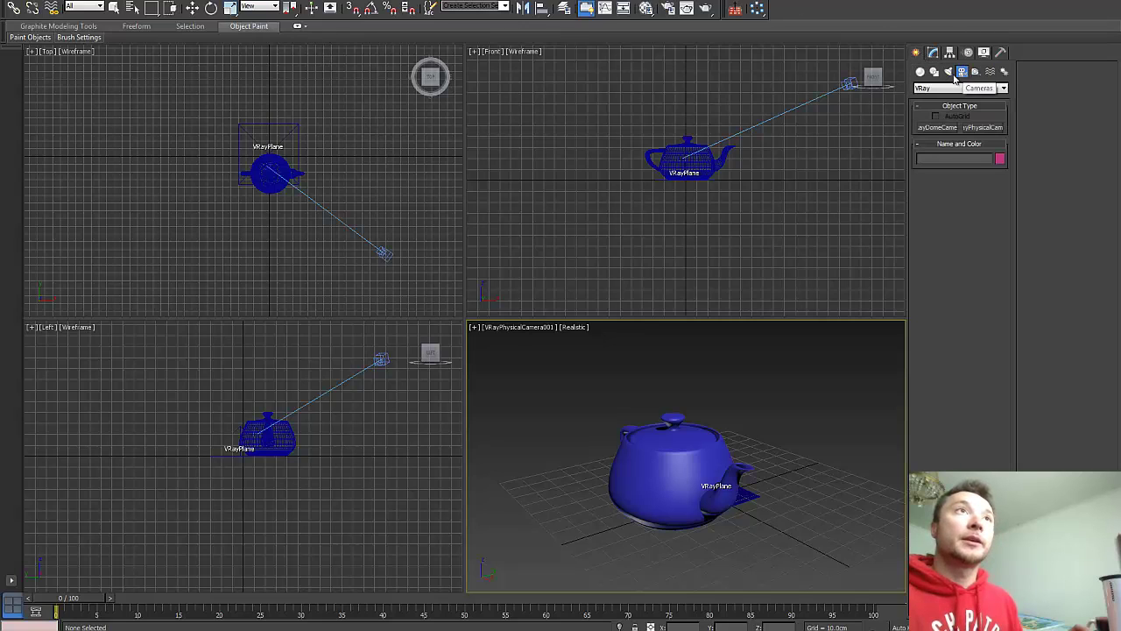
click(948, 72)
click(946, 89)
click(947, 88)
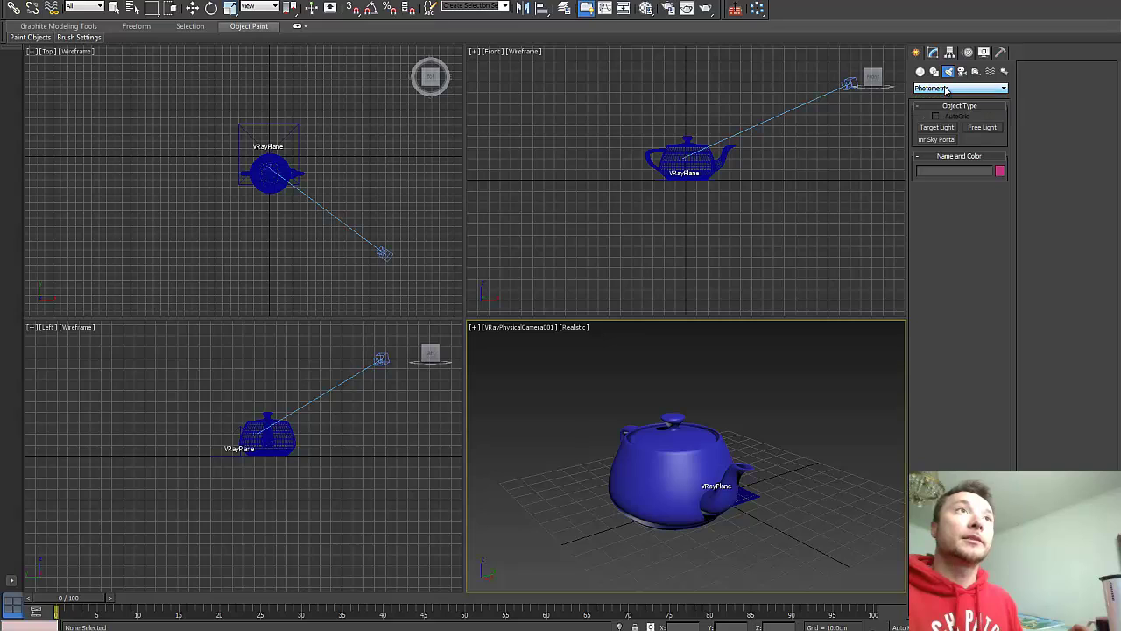
click(947, 89)
click(936, 114)
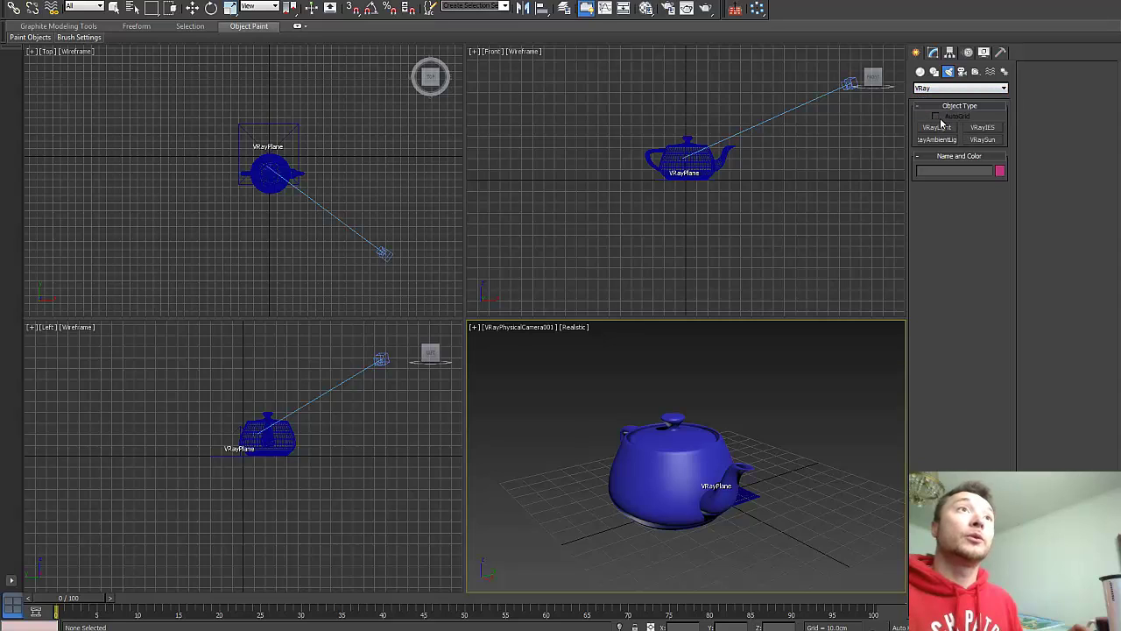
click(945, 128)
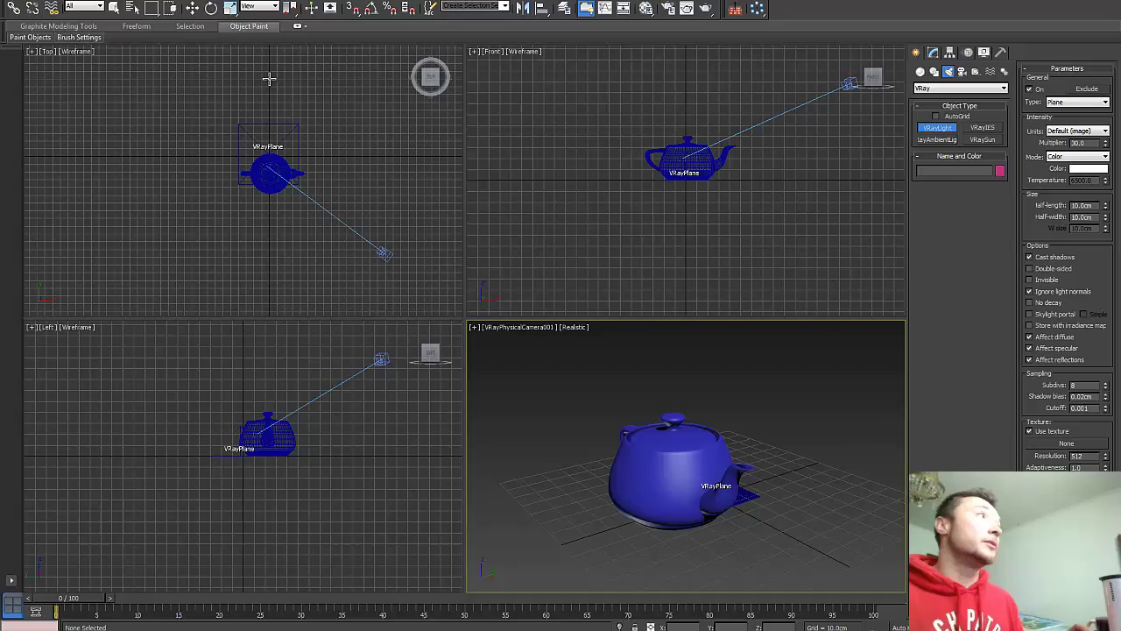
drag(269, 79, 307, 106)
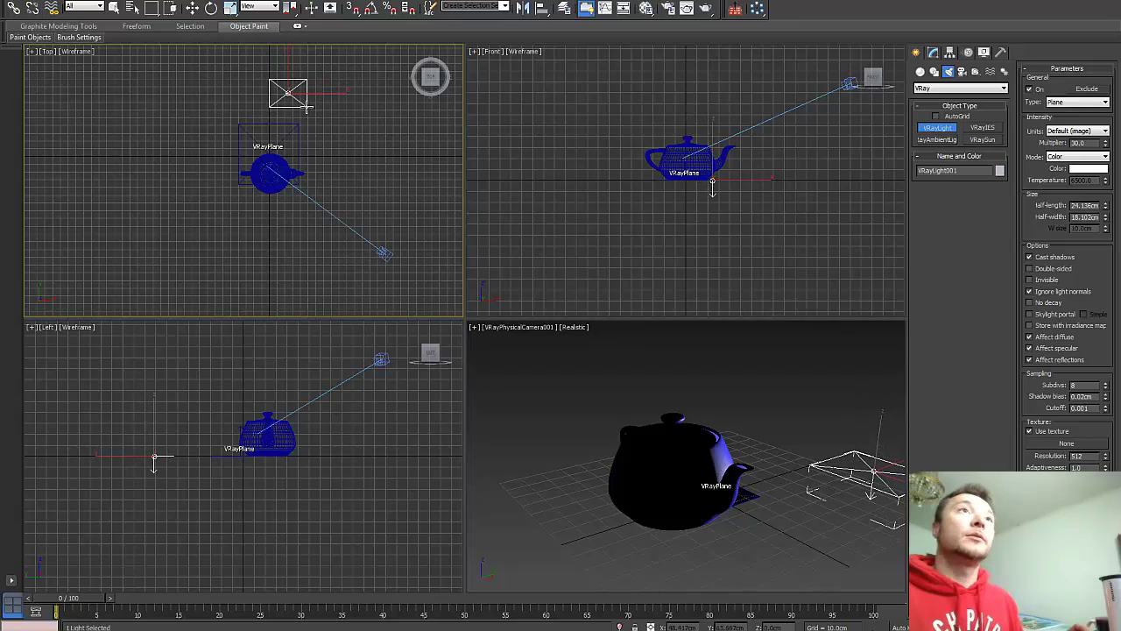
Change the light type to Dome and lower its multiplier to 1.0
click(1078, 101)
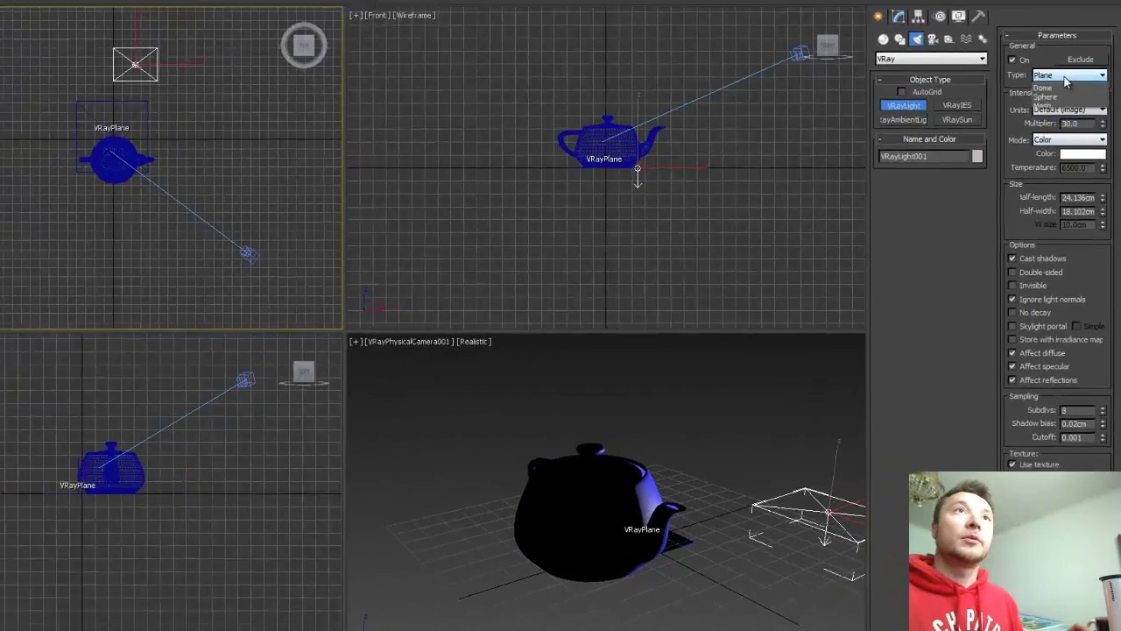
click(1069, 117)
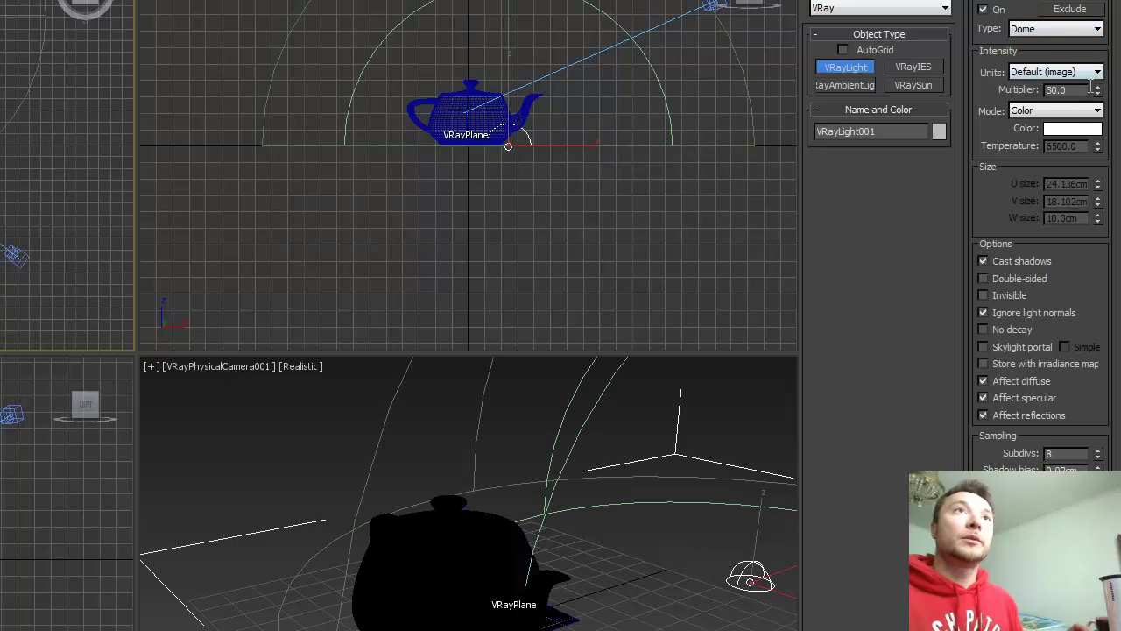
click(1021, 90)
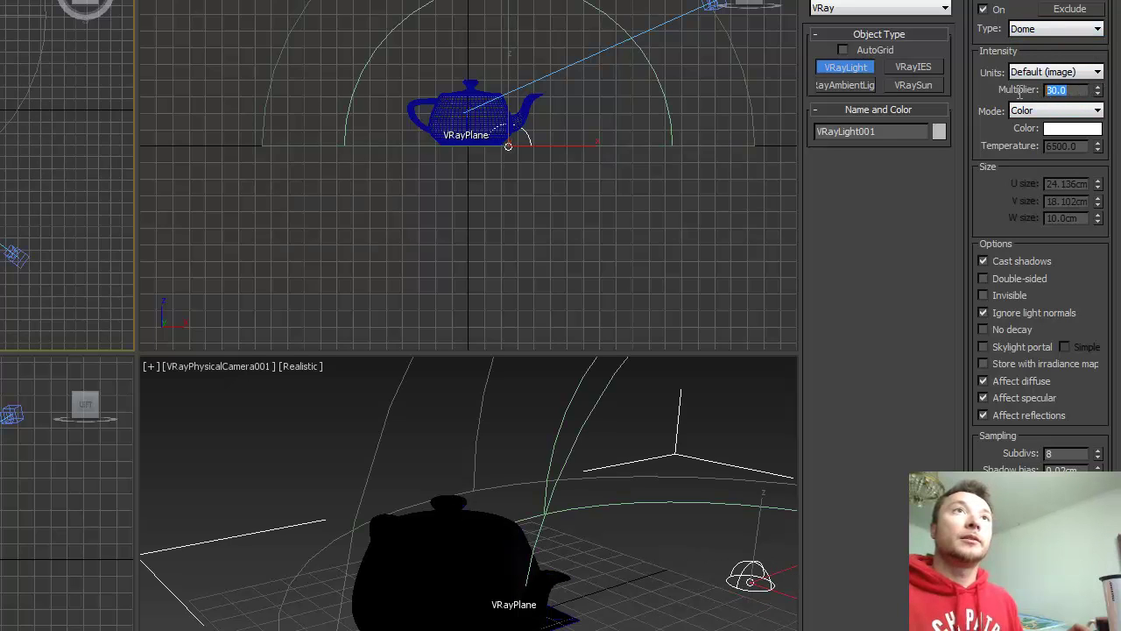
text(1)
key(Return)
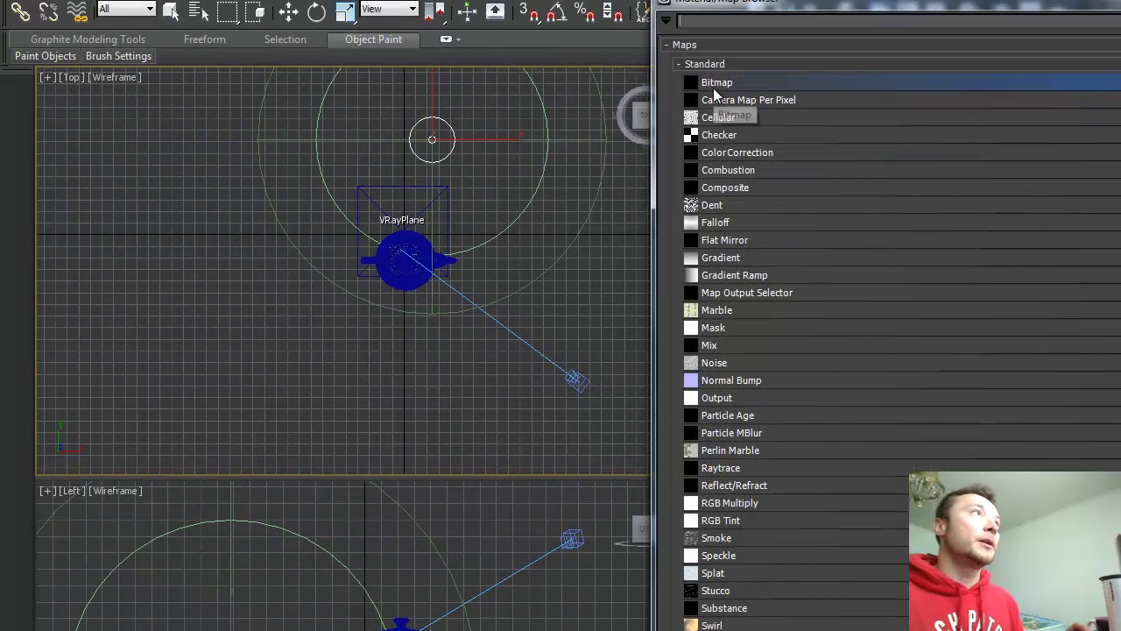
Load the 1120 Mostly Cloudy Bright Sun EXR as the dome light's bitmap texture
double_click(723, 87)
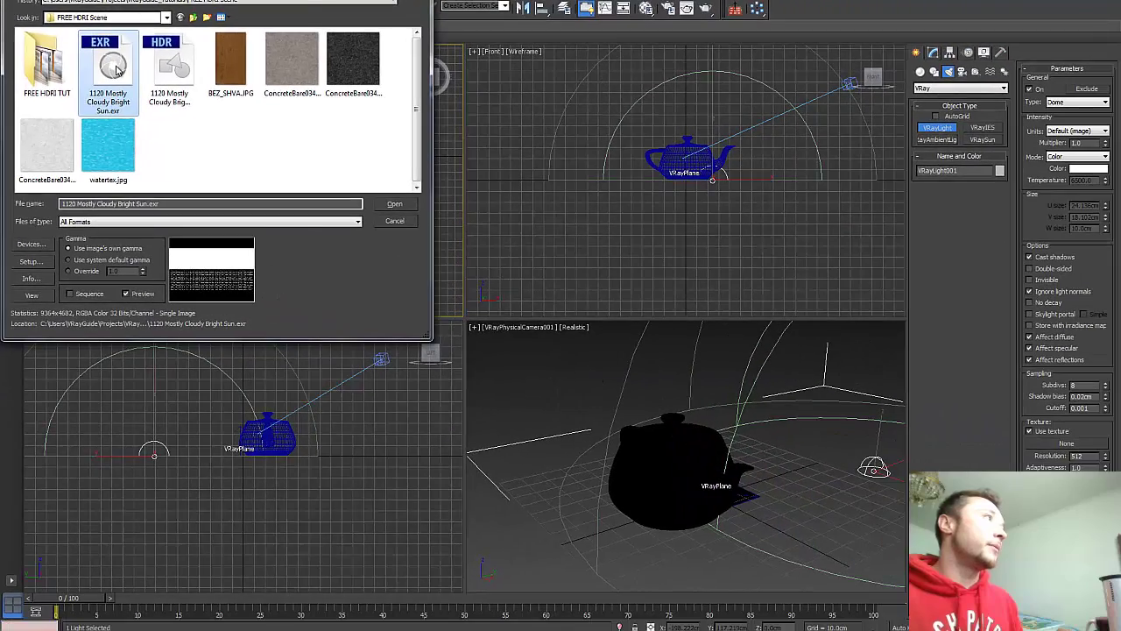
double_click(122, 75)
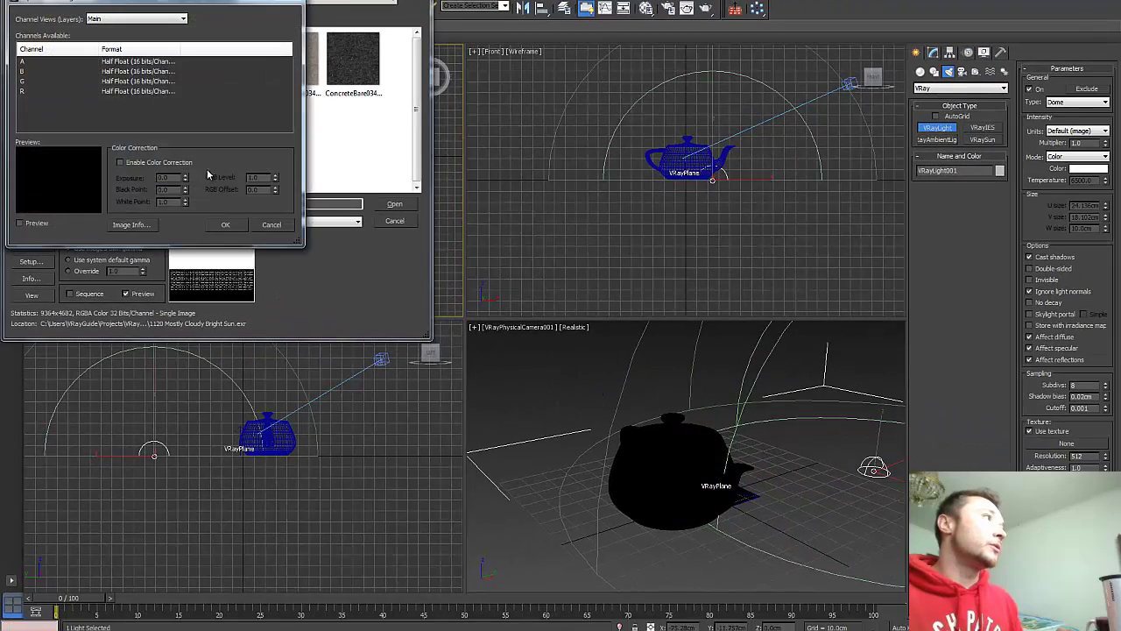
click(224, 225)
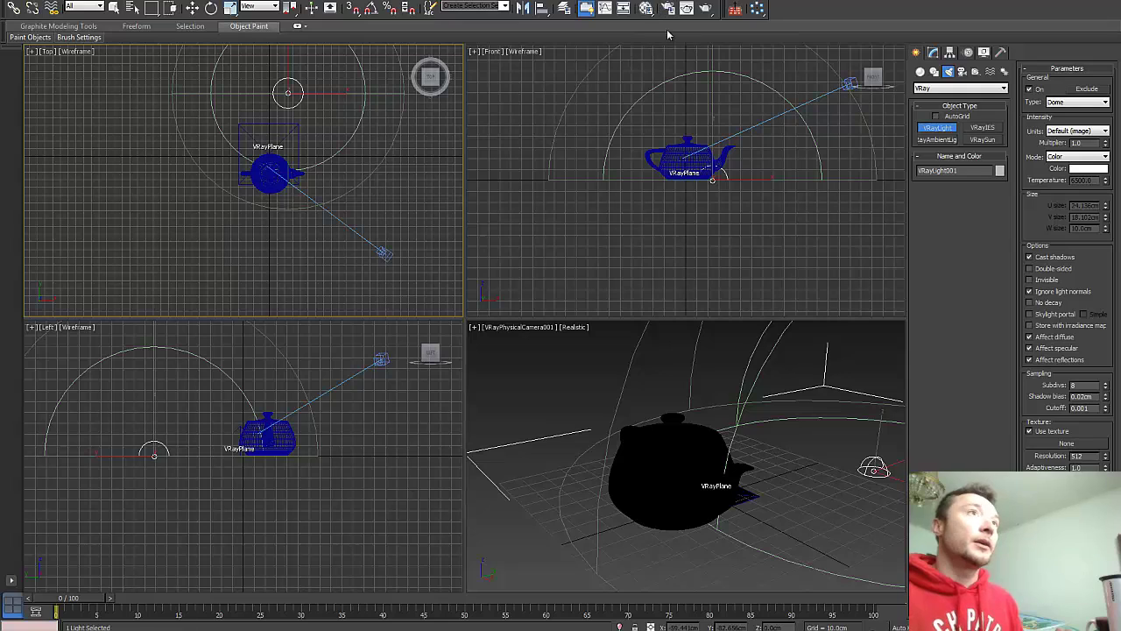
Instance the dome texture into a material slot as Map #1 with Spherical Environment mapping
click(646, 10)
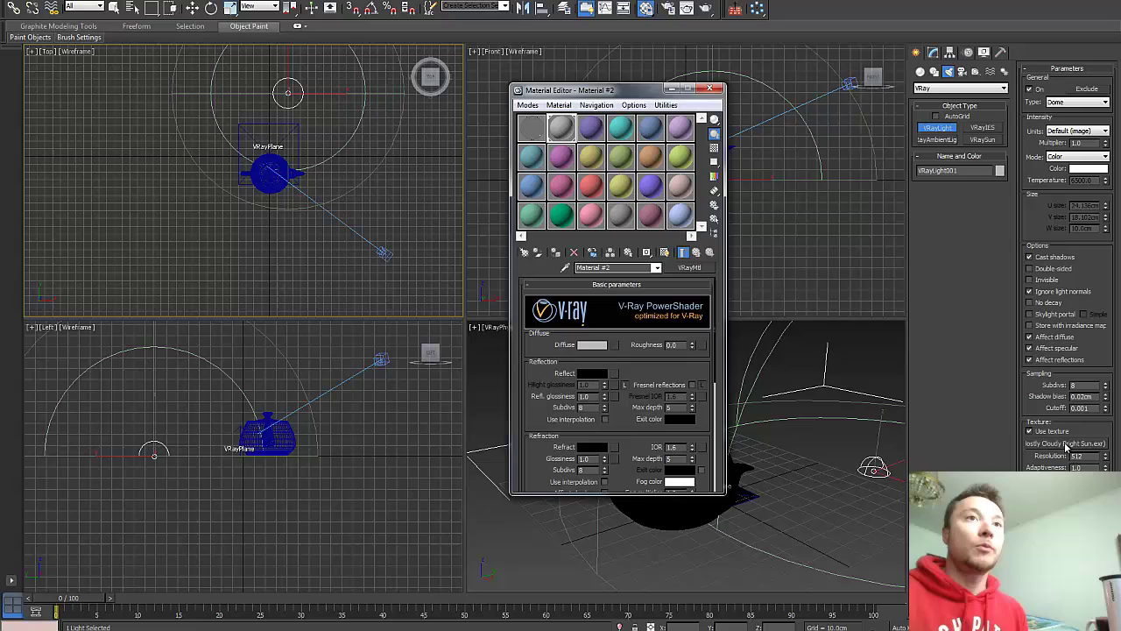
drag(1067, 445, 591, 130)
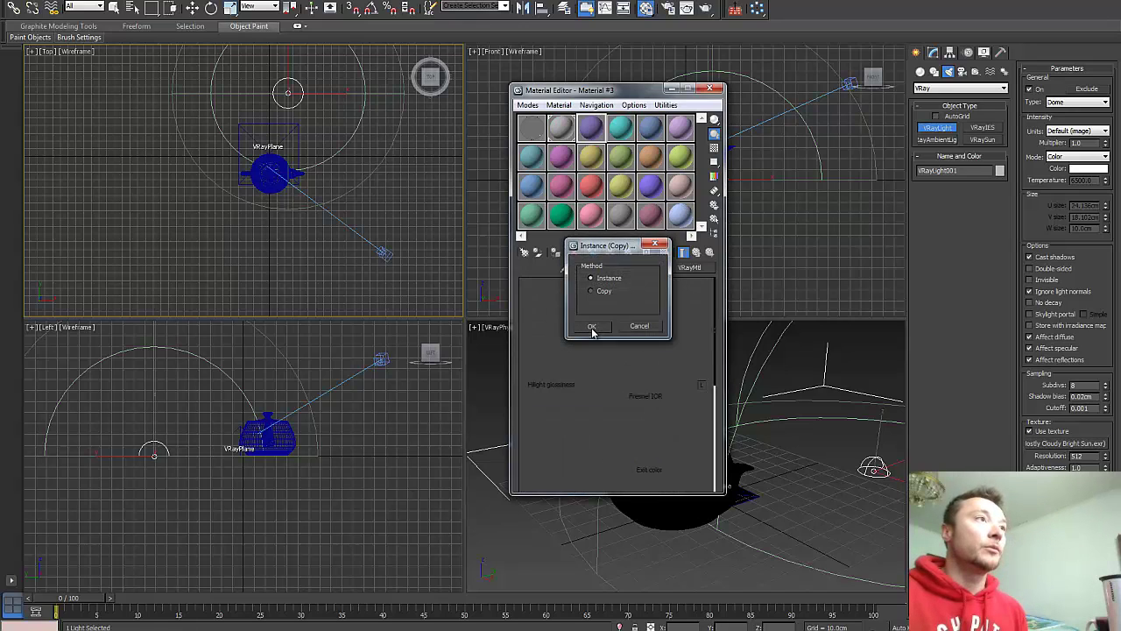
click(592, 328)
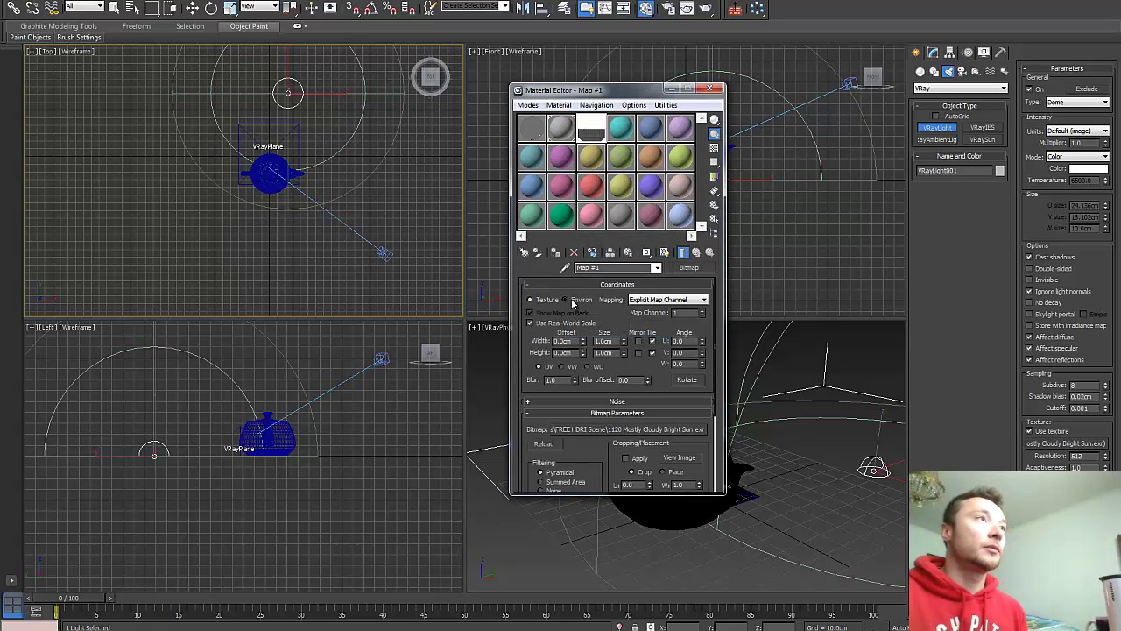
click(566, 300)
click(644, 301)
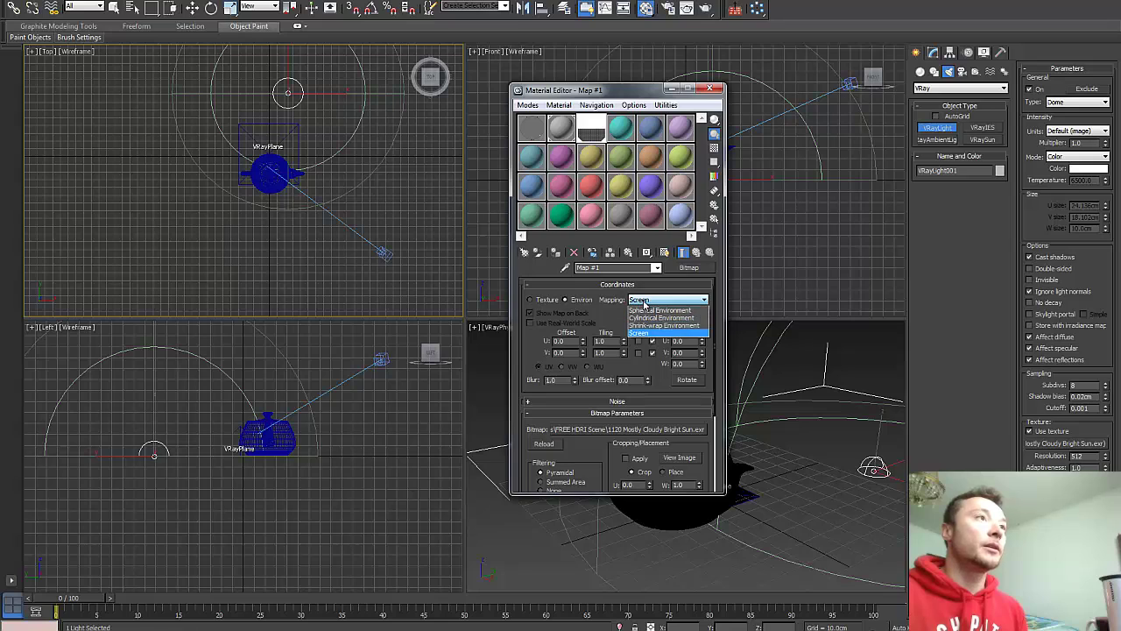
click(644, 312)
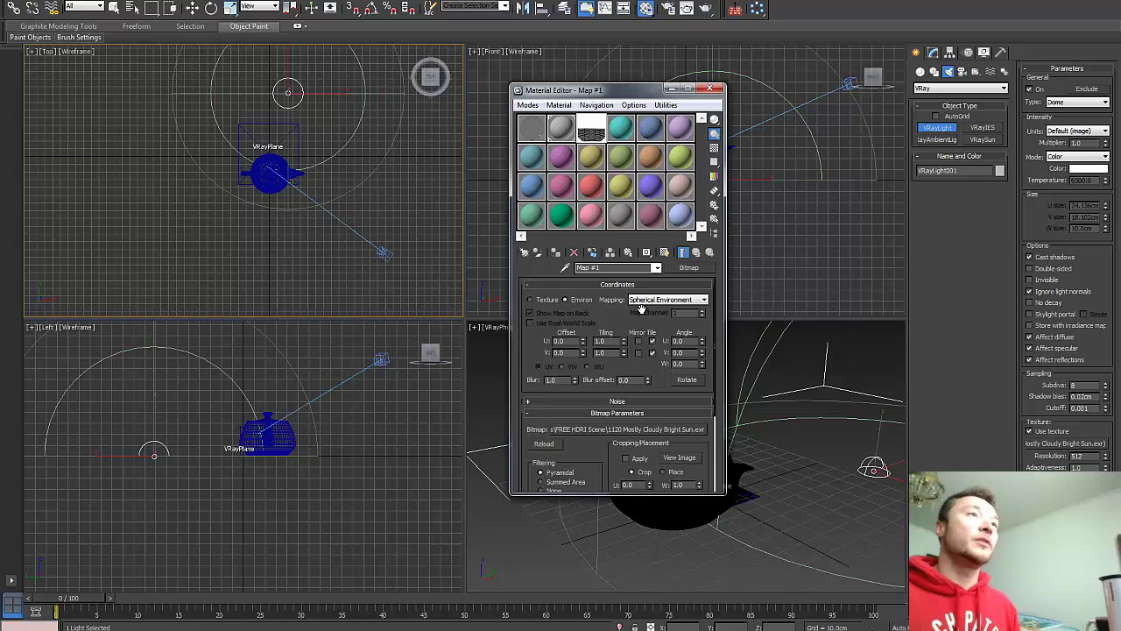
click(672, 90)
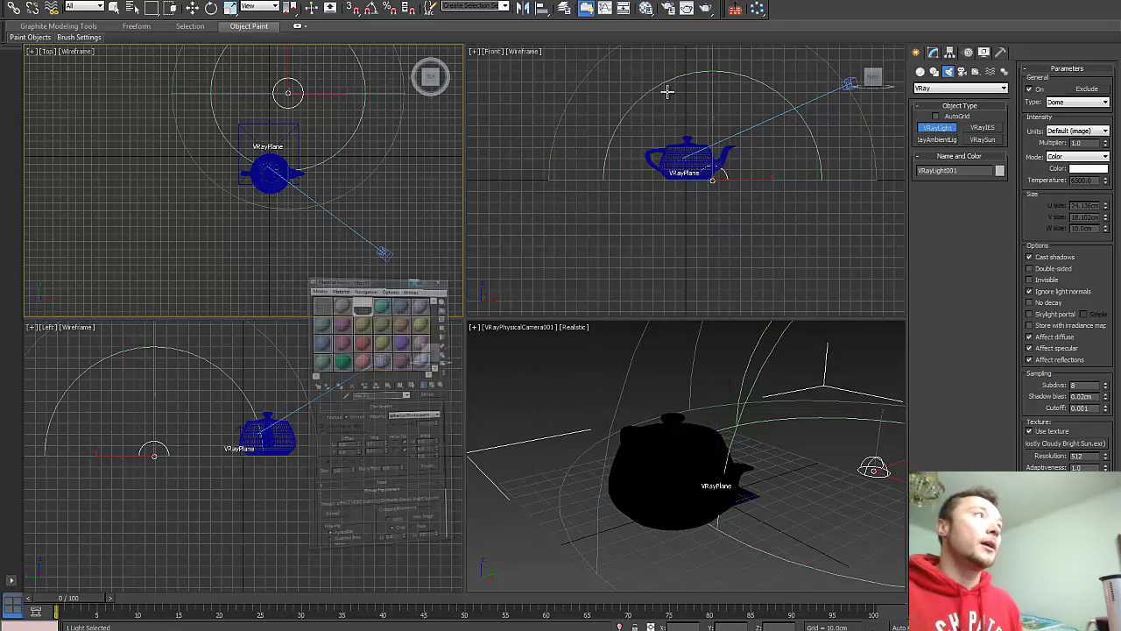
Turn off the V-Ray antialiasing filter and Filter maps in Render Setup
click(193, 8)
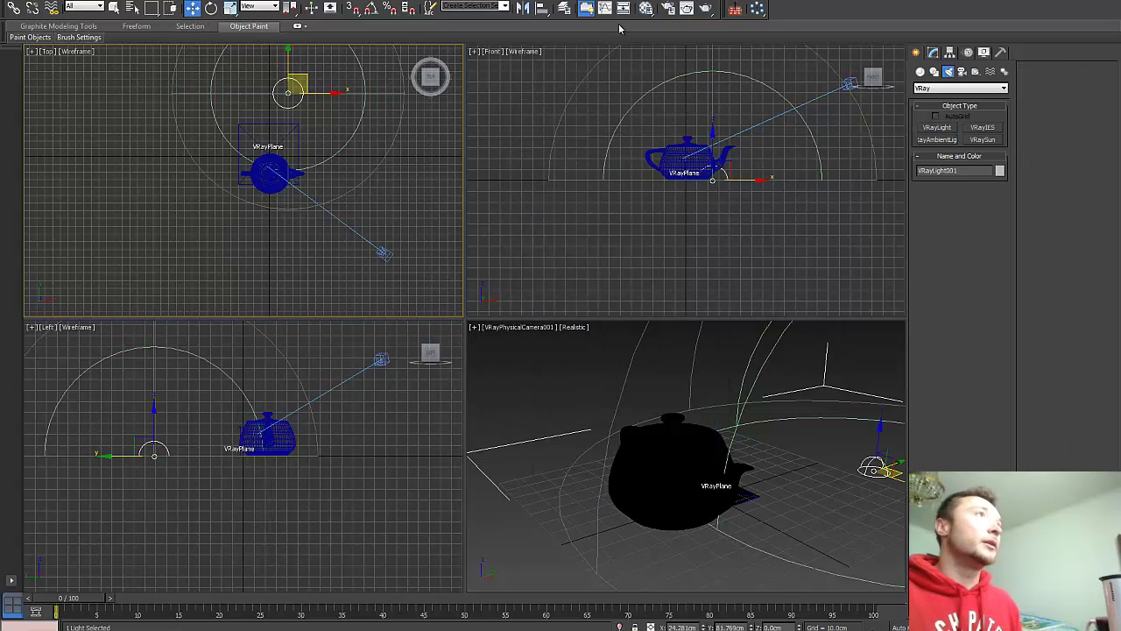
click(668, 9)
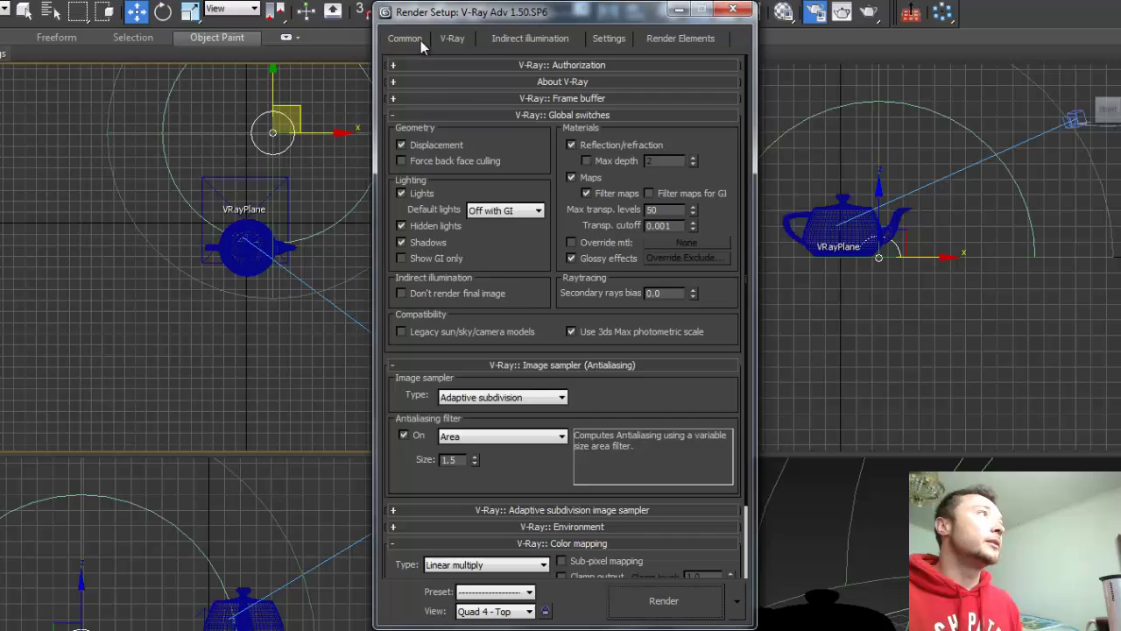
click(420, 40)
drag(654, 426, 669, 213)
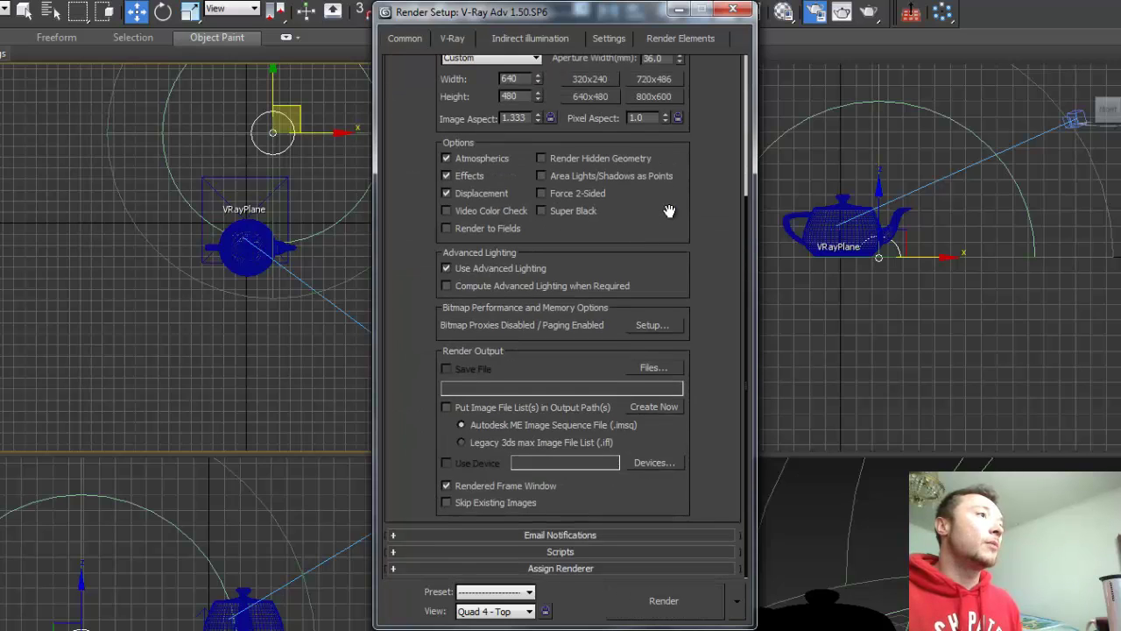
scroll(614, 175, up, 5)
click(452, 38)
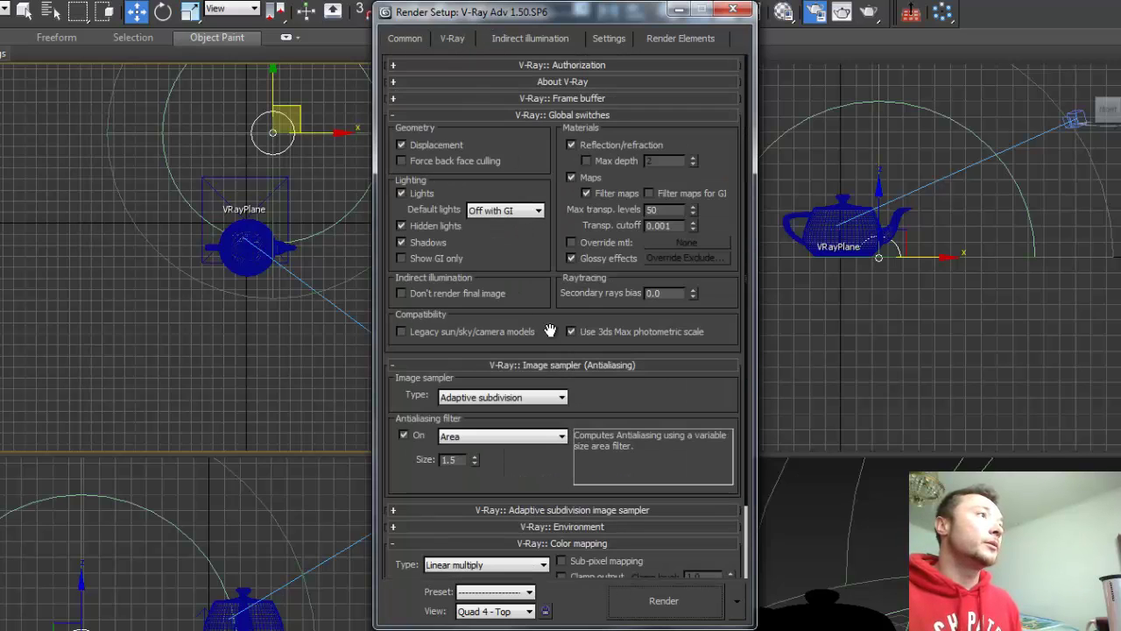
scroll(535, 307, down, 2)
click(404, 390)
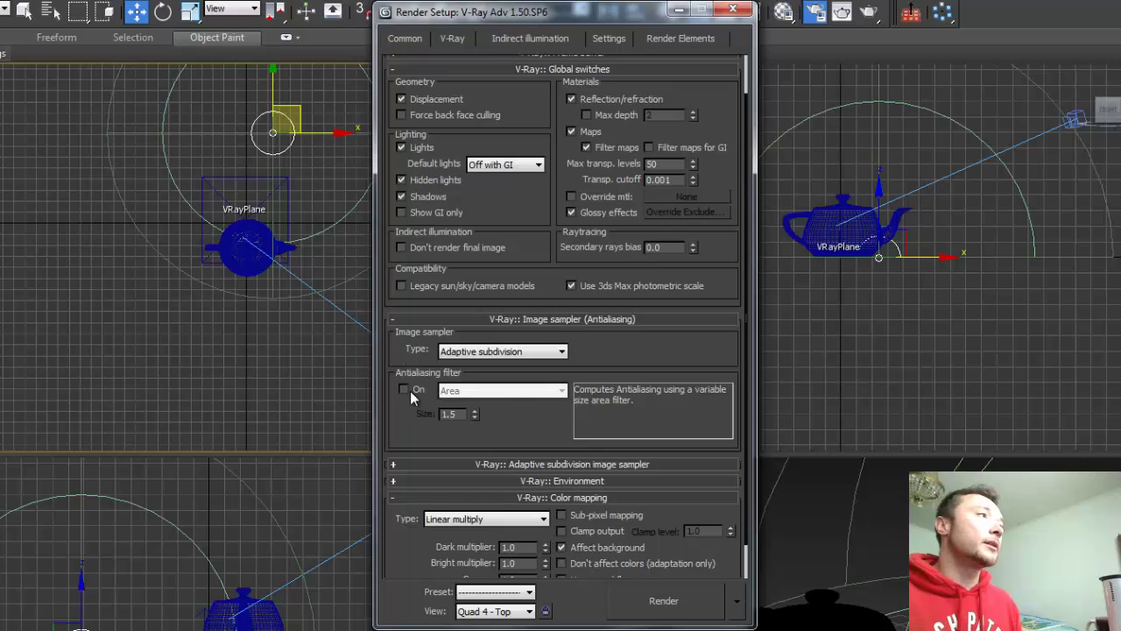
click(587, 147)
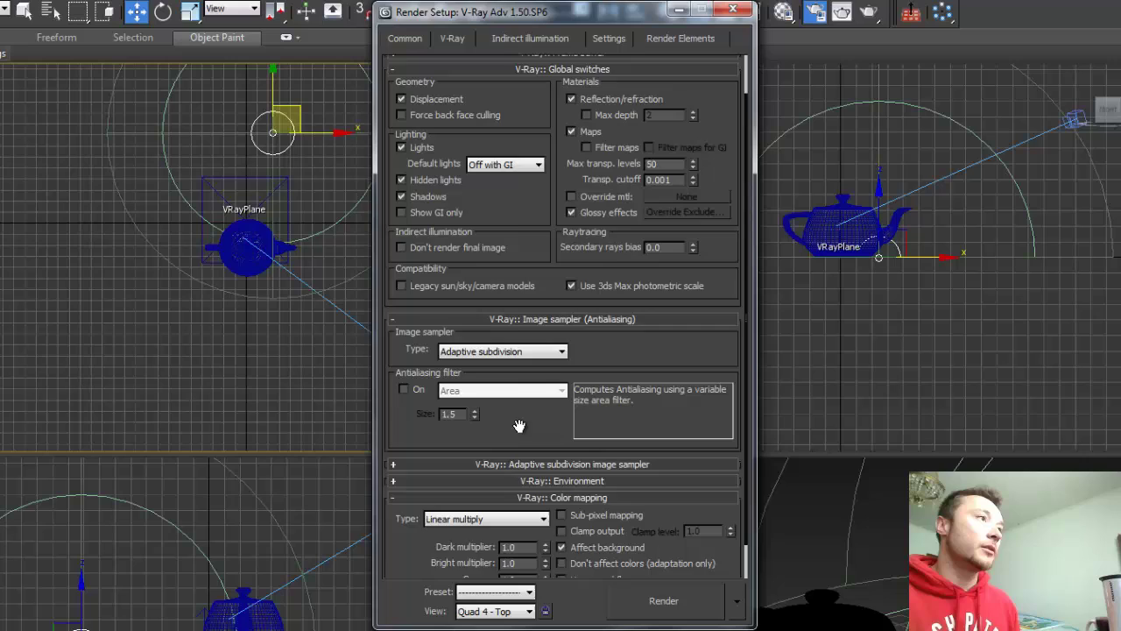
Set colour mapping to Reinhard with gamma 2.2 and multiplier 0.25
scroll(493, 427, down, 1)
click(484, 481)
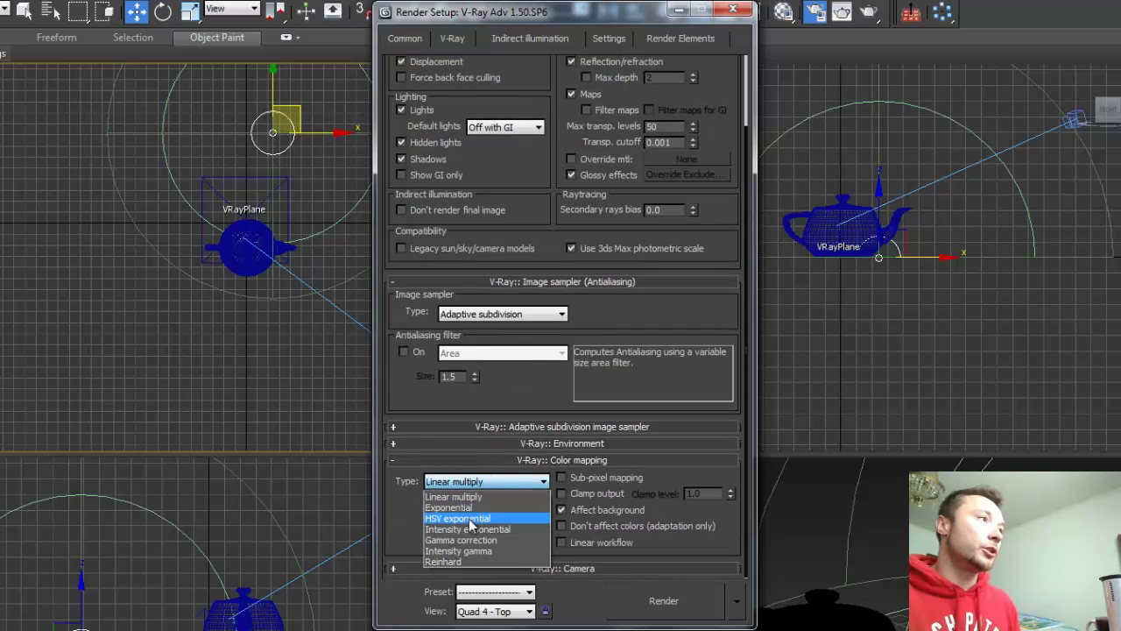
click(454, 562)
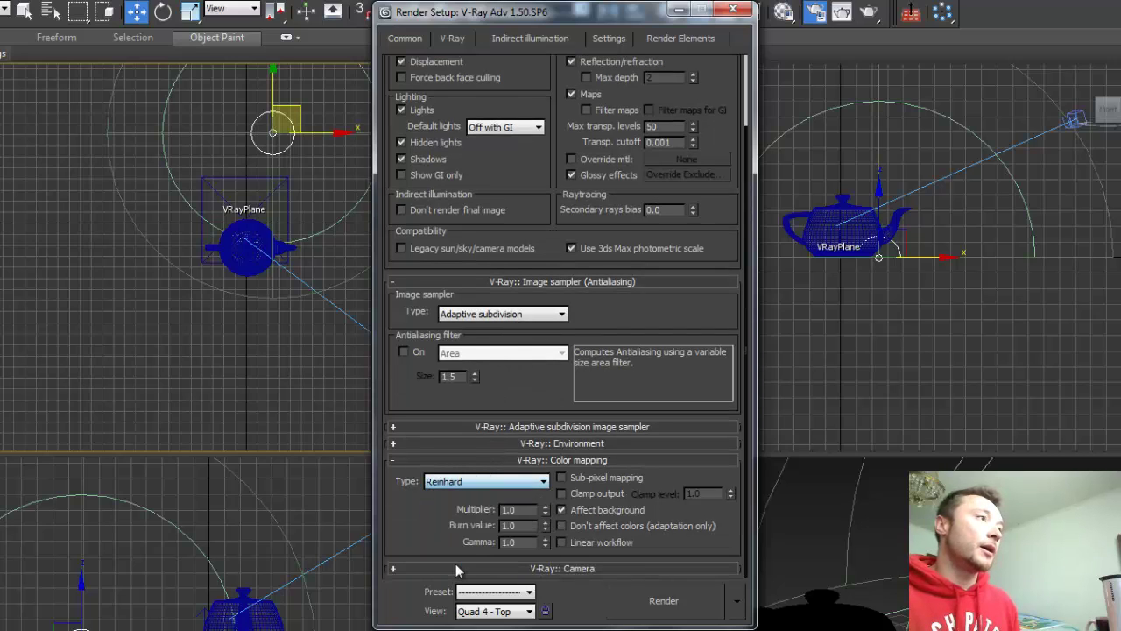
double_click(523, 544)
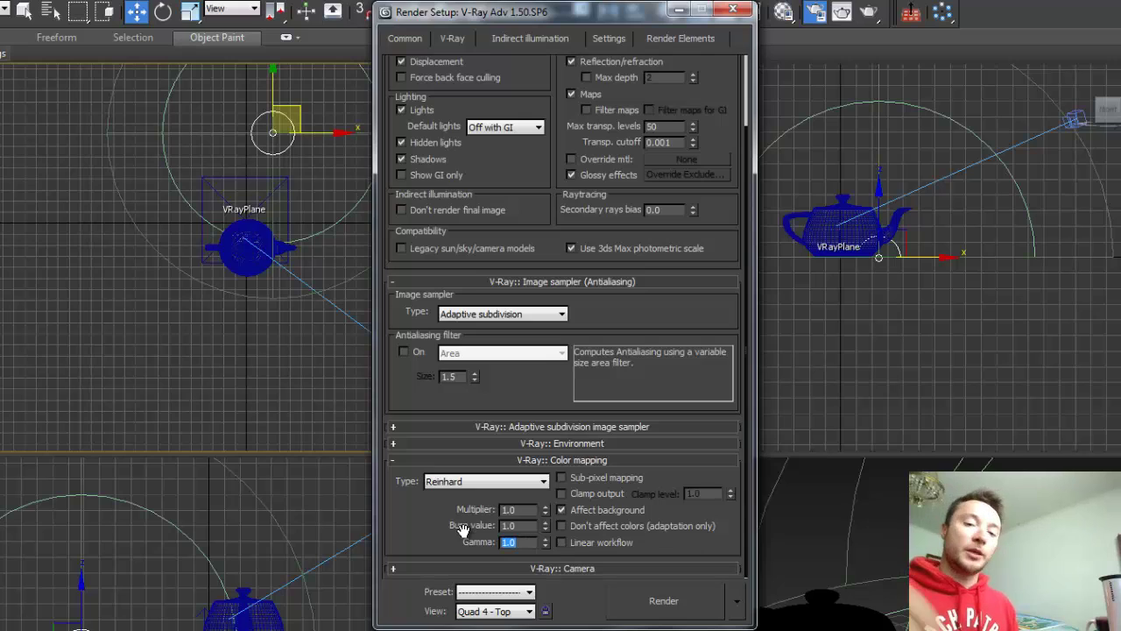
double_click(511, 510)
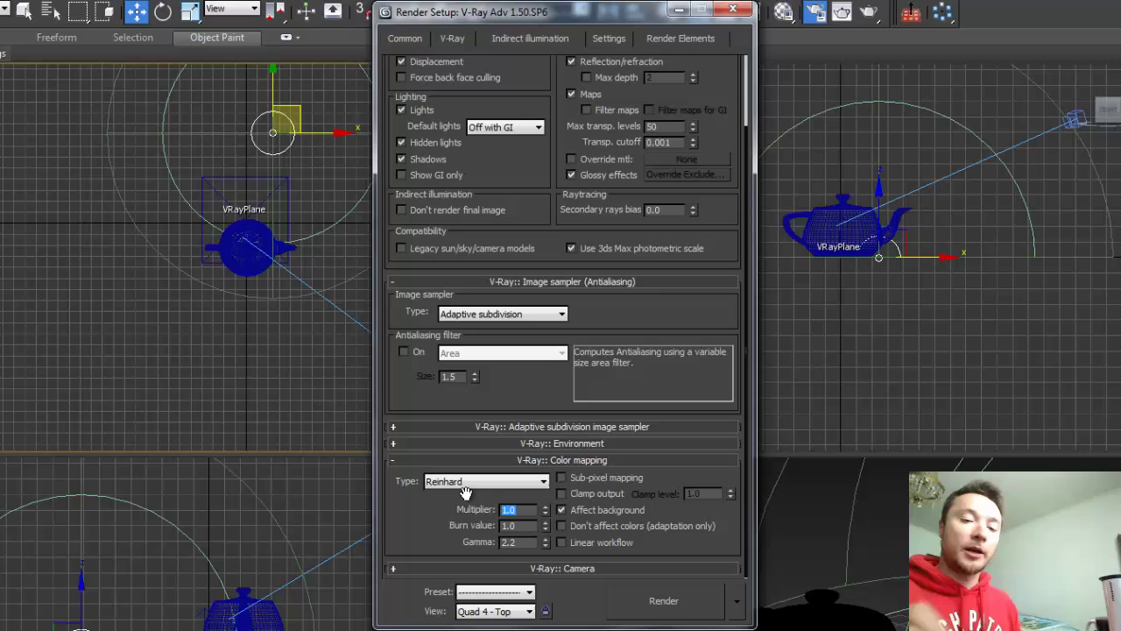
text(.25)
key(Return)
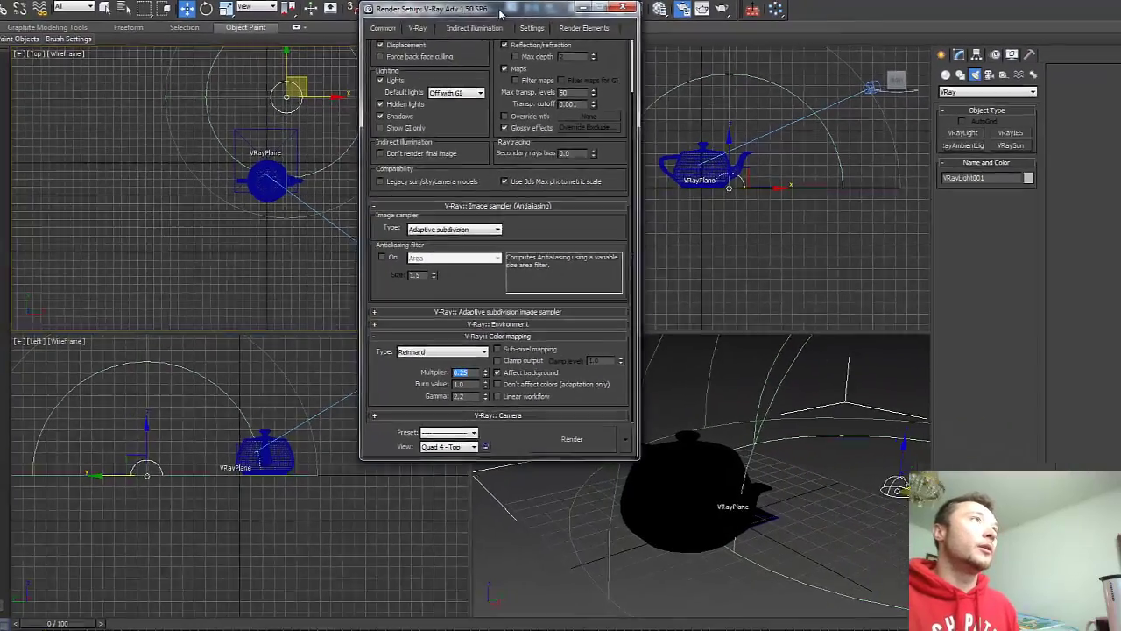
Show the safe frame in the camera view and render a test image
drag(473, 11, 513, 580)
drag(482, 452, 449, 478)
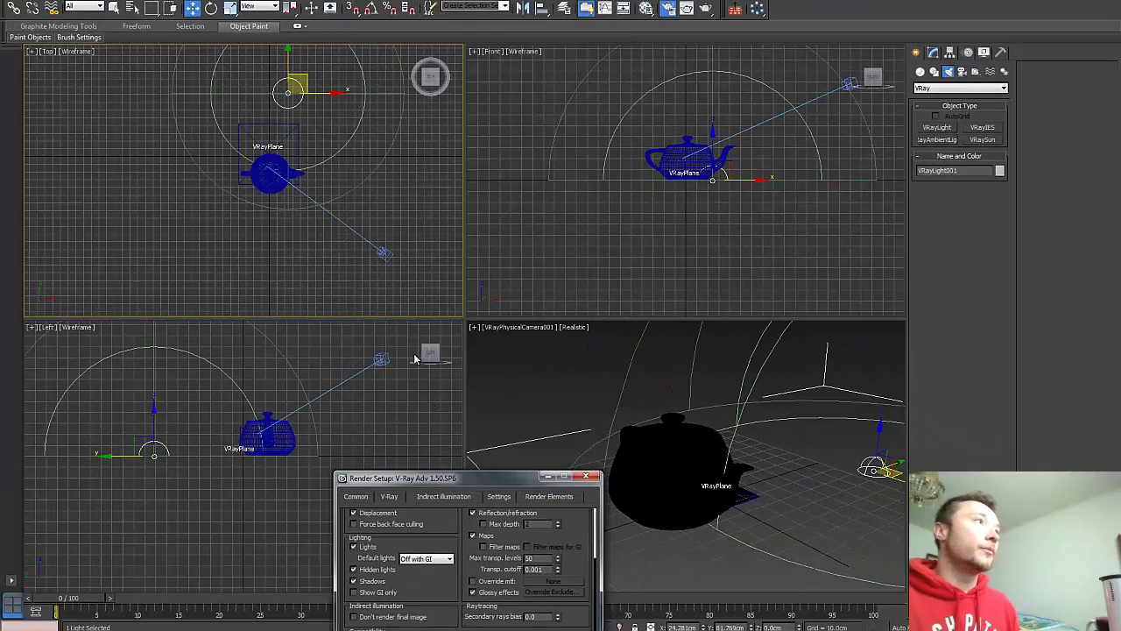
click(413, 230)
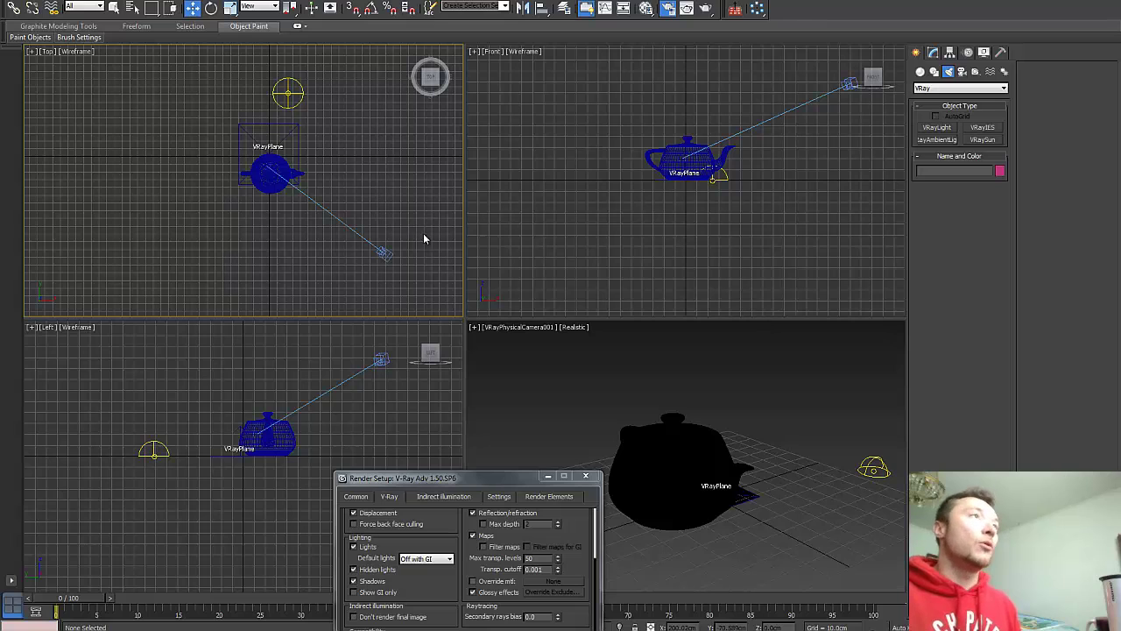
click(540, 363)
click(498, 331)
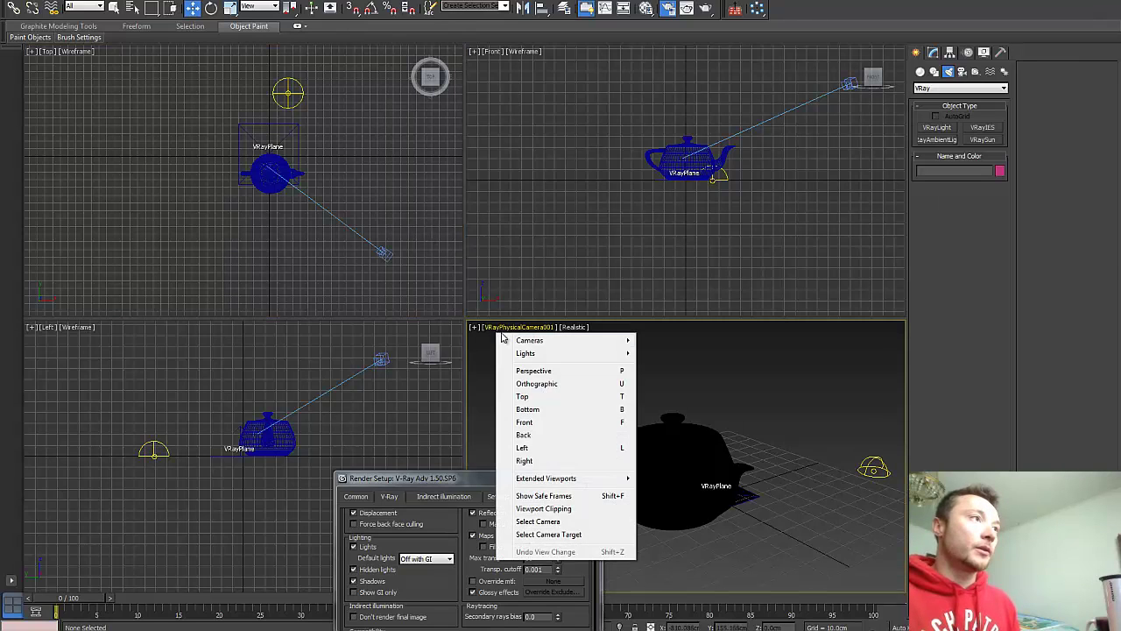
click(556, 498)
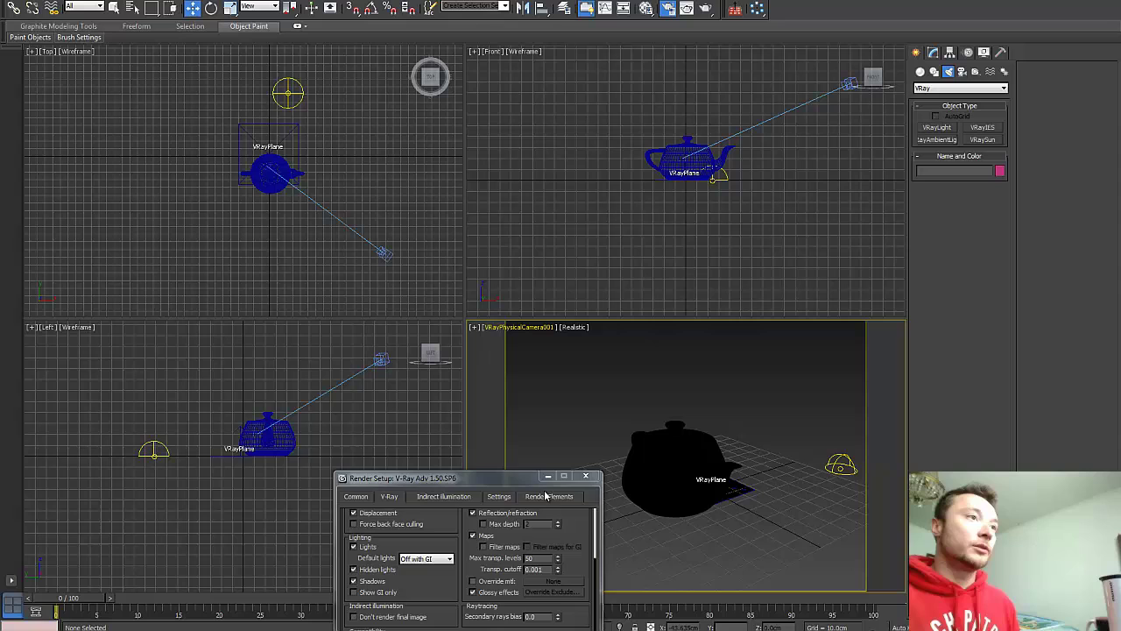
drag(528, 484, 407, 467)
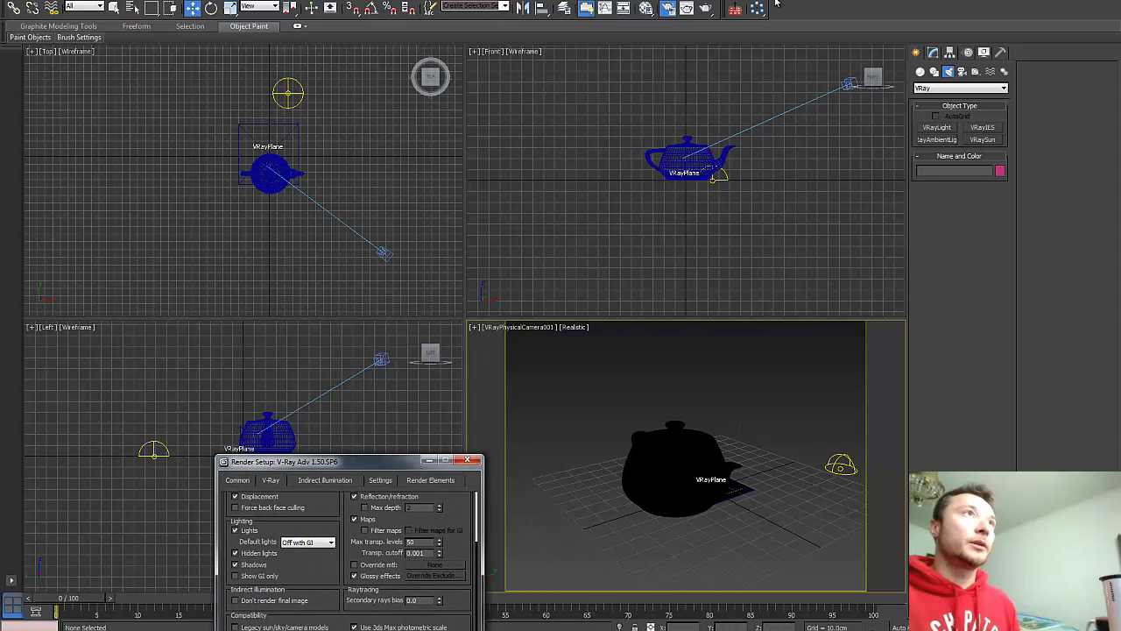
click(706, 9)
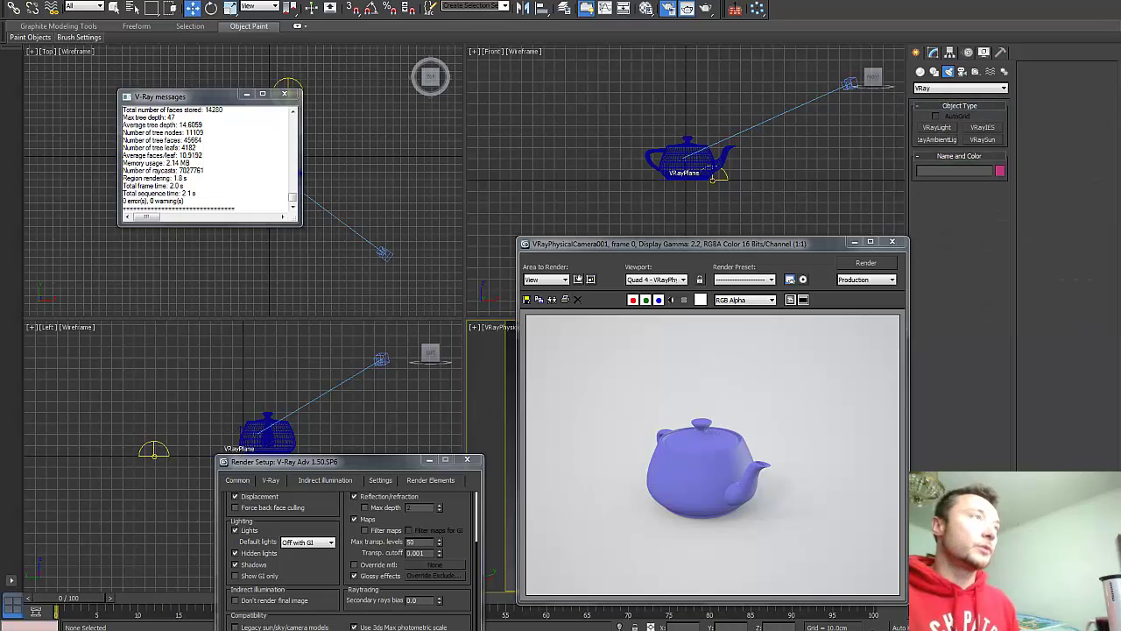
click(892, 242)
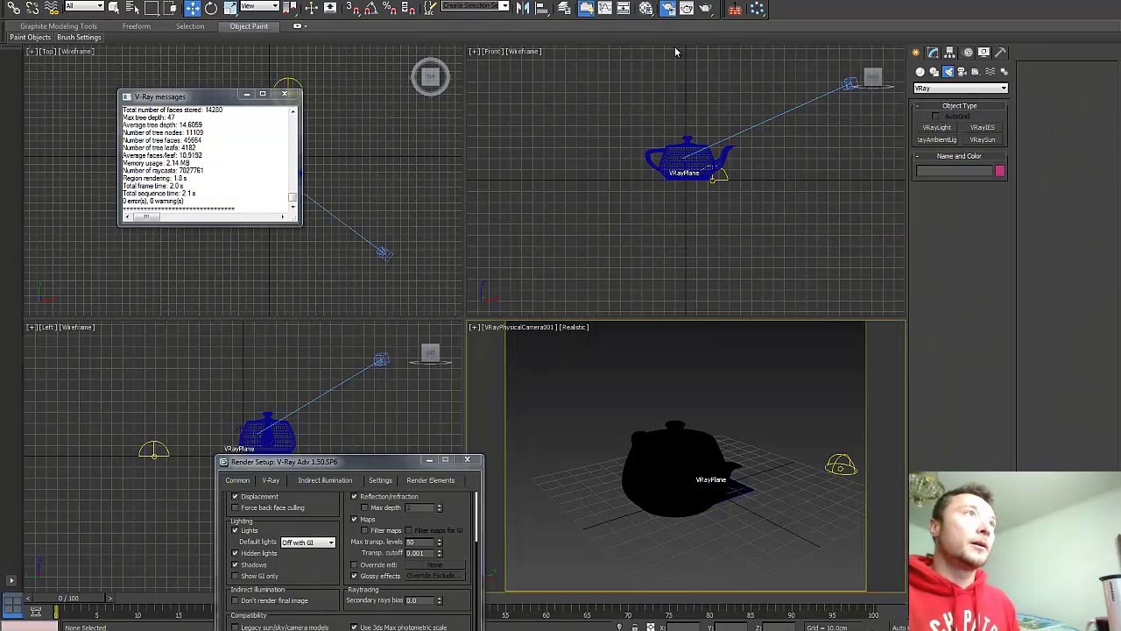
Assign the teapot VRayMtl to Teapot001
click(646, 8)
click(532, 129)
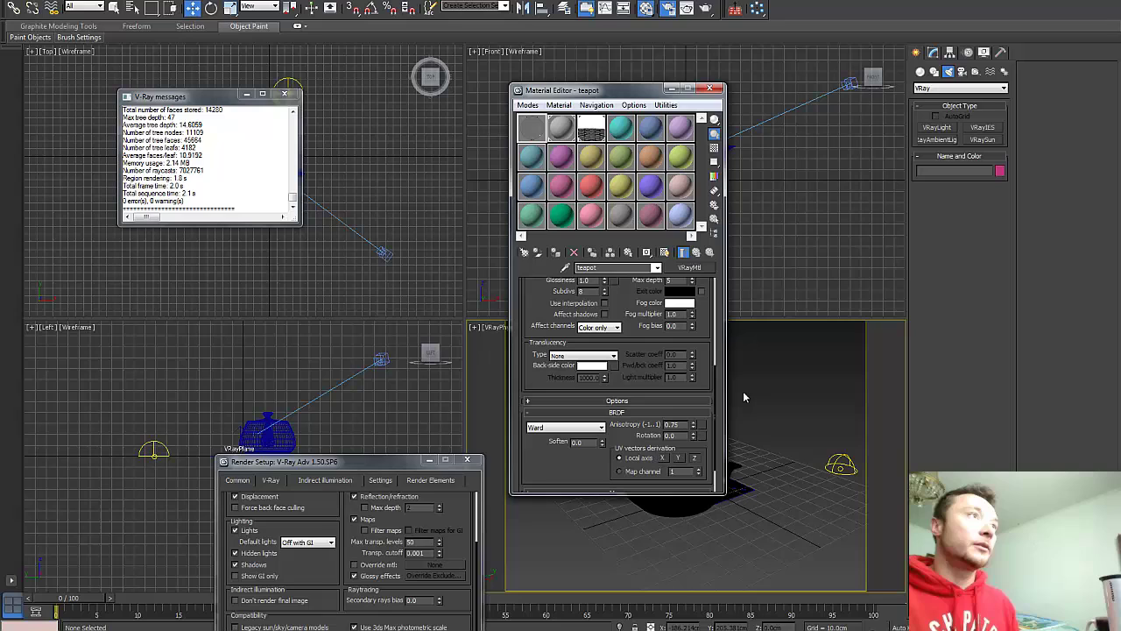
drag(613, 89, 490, 59)
click(666, 451)
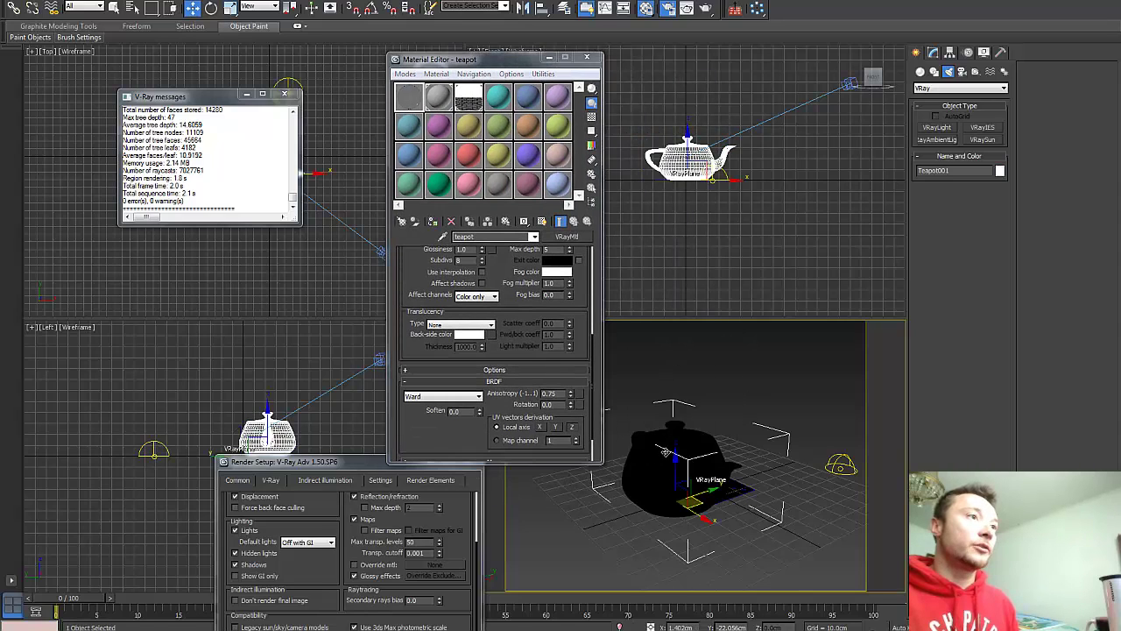
click(432, 221)
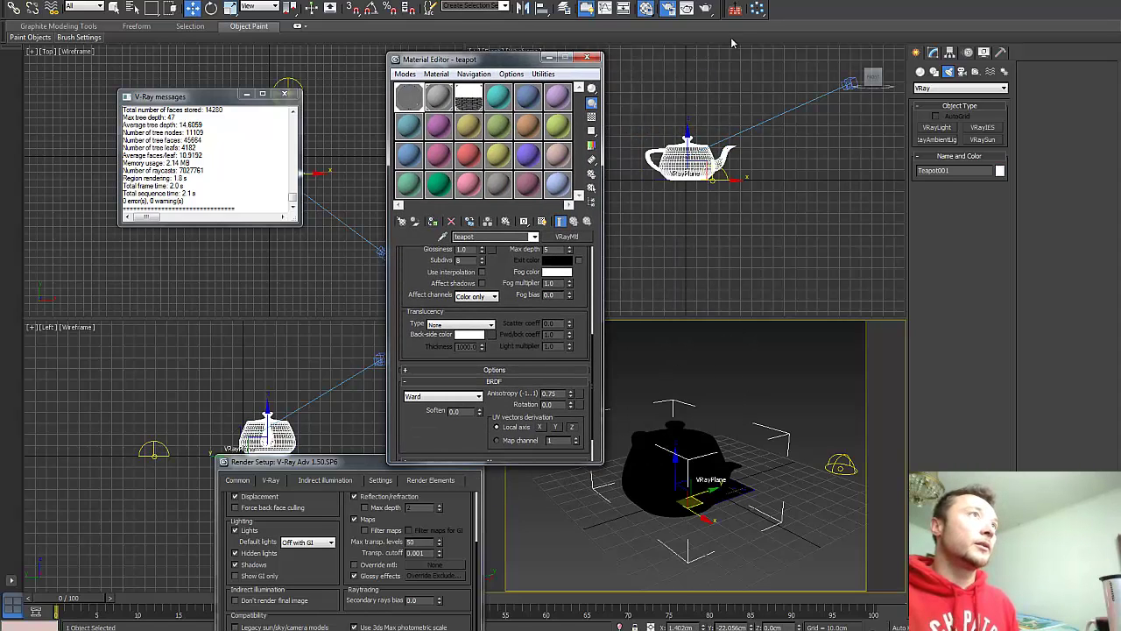
Render the camera view, then close the V-Ray messages and Material Editor
click(714, 9)
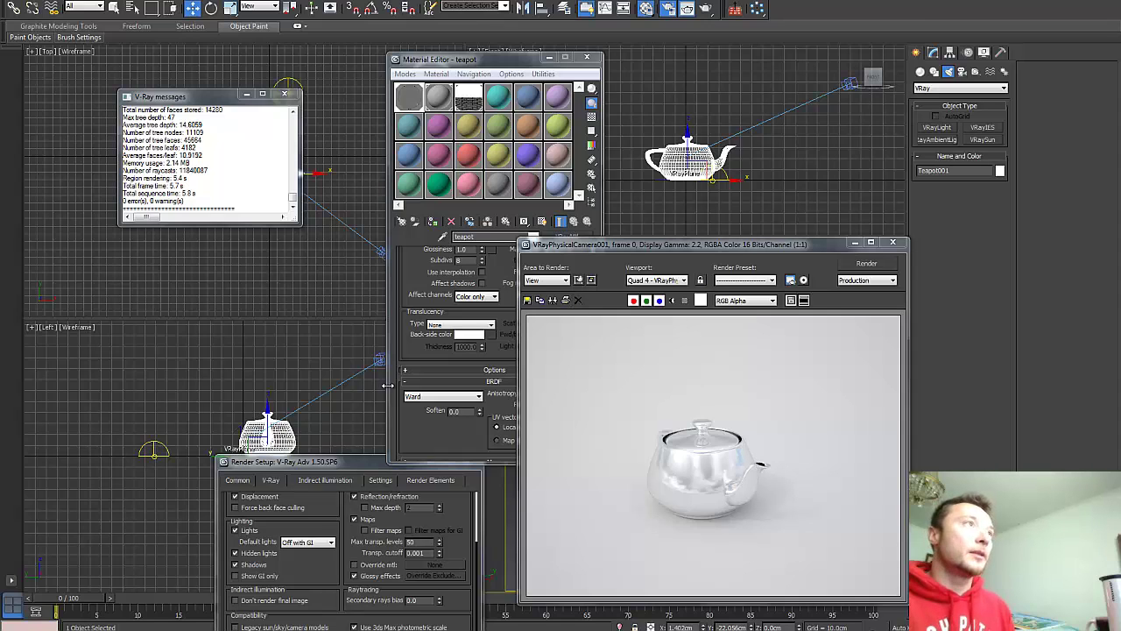
drag(372, 471, 381, 531)
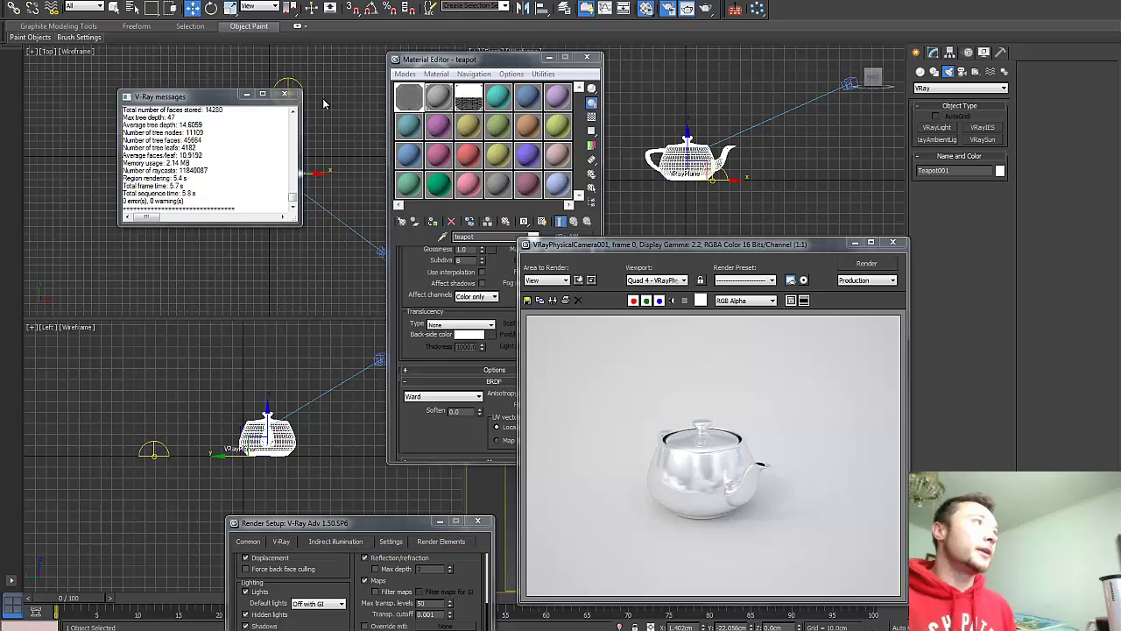
click(284, 94)
click(587, 56)
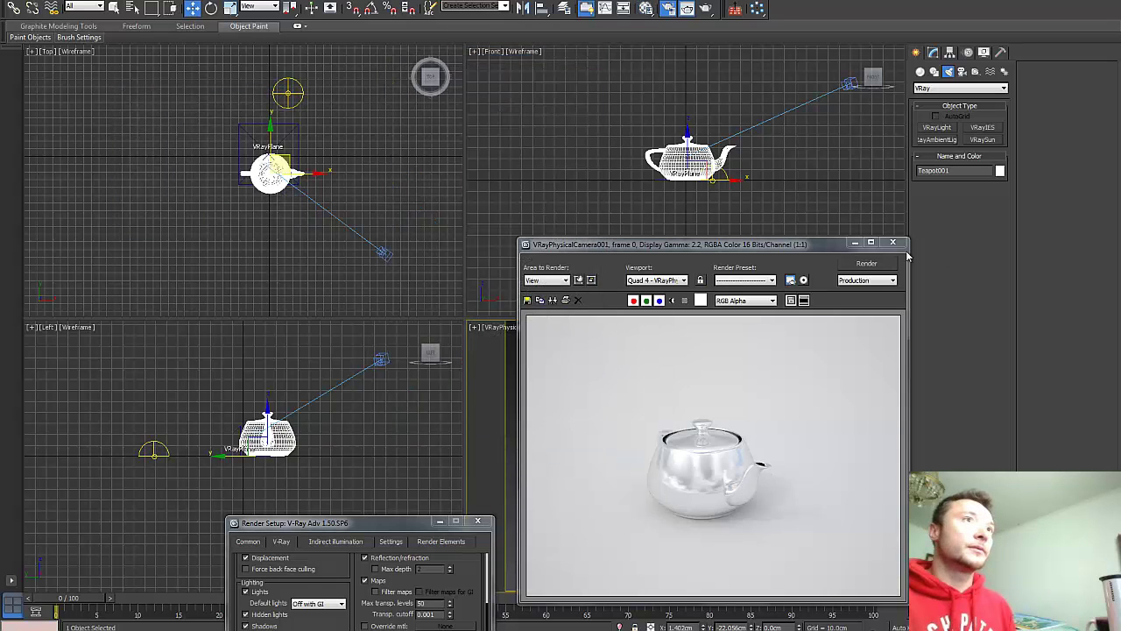
Close the old frame window, open Render Setup, and re-render the teapot with Shift+Q
click(894, 244)
click(957, 88)
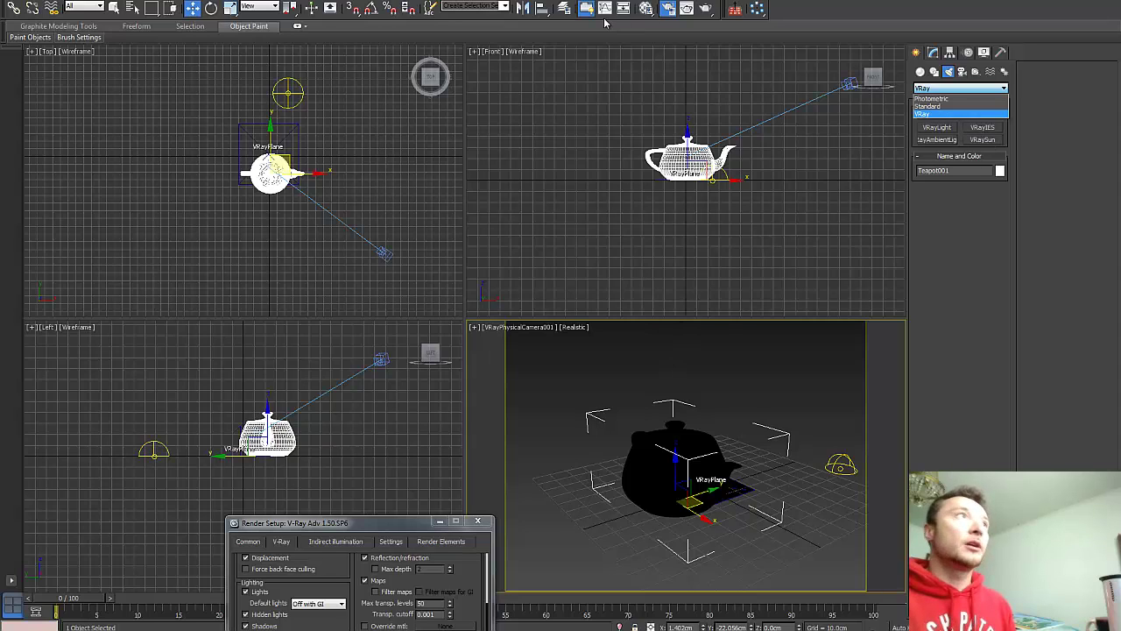
click(645, 8)
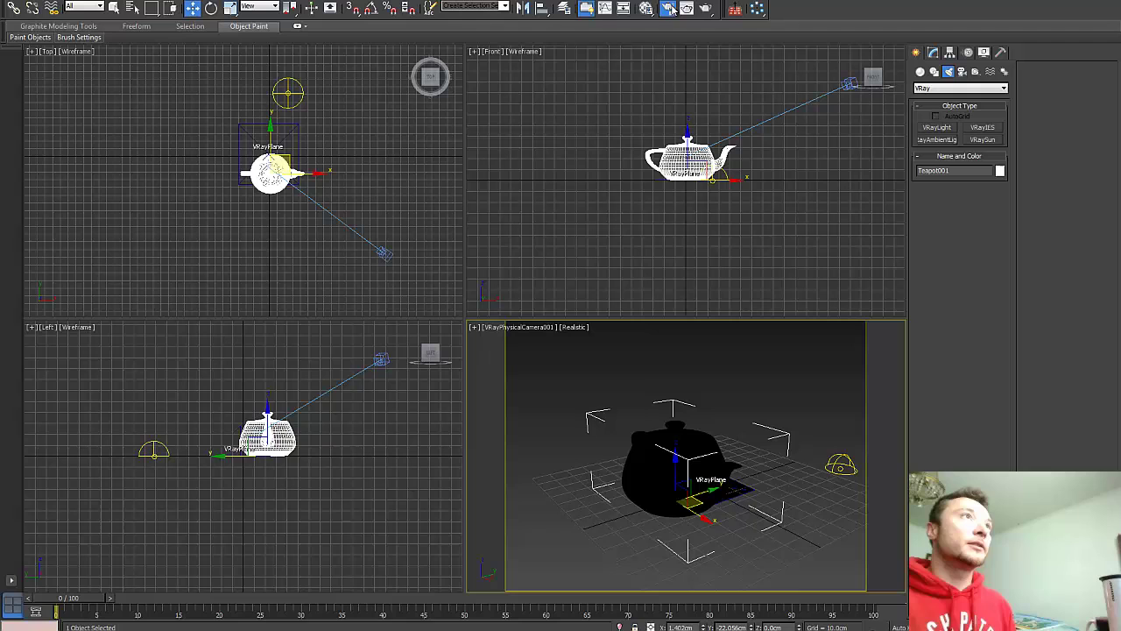
drag(356, 524, 352, 400)
key(shift+q)
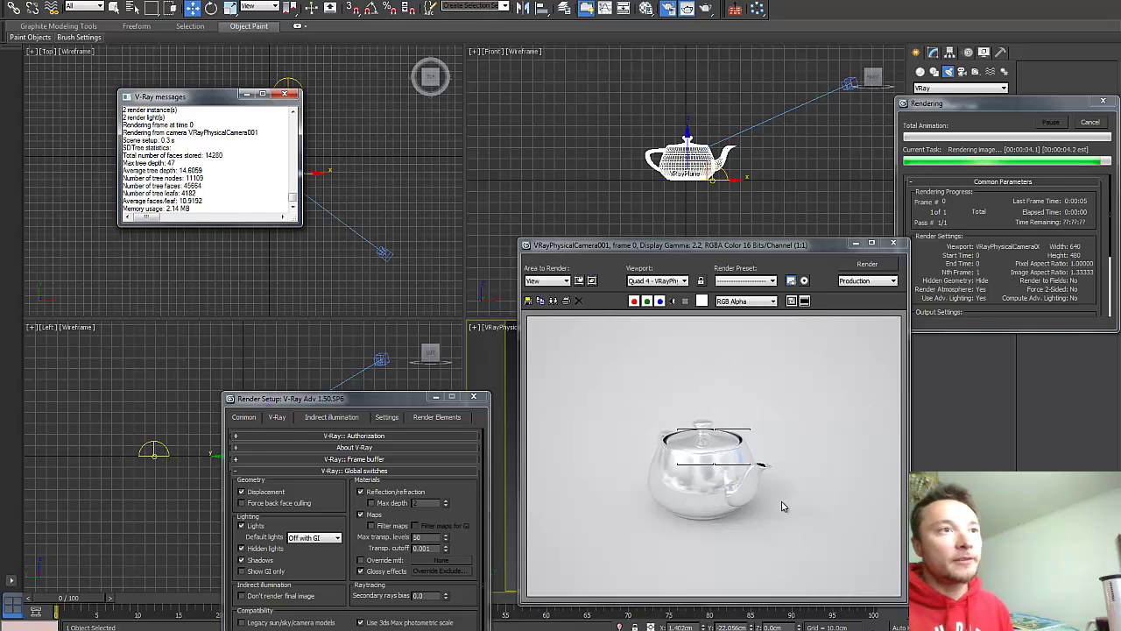
Render the teapot scene into the V-Ray frame buffer, then close the messages and Render Setup windows
click(333, 460)
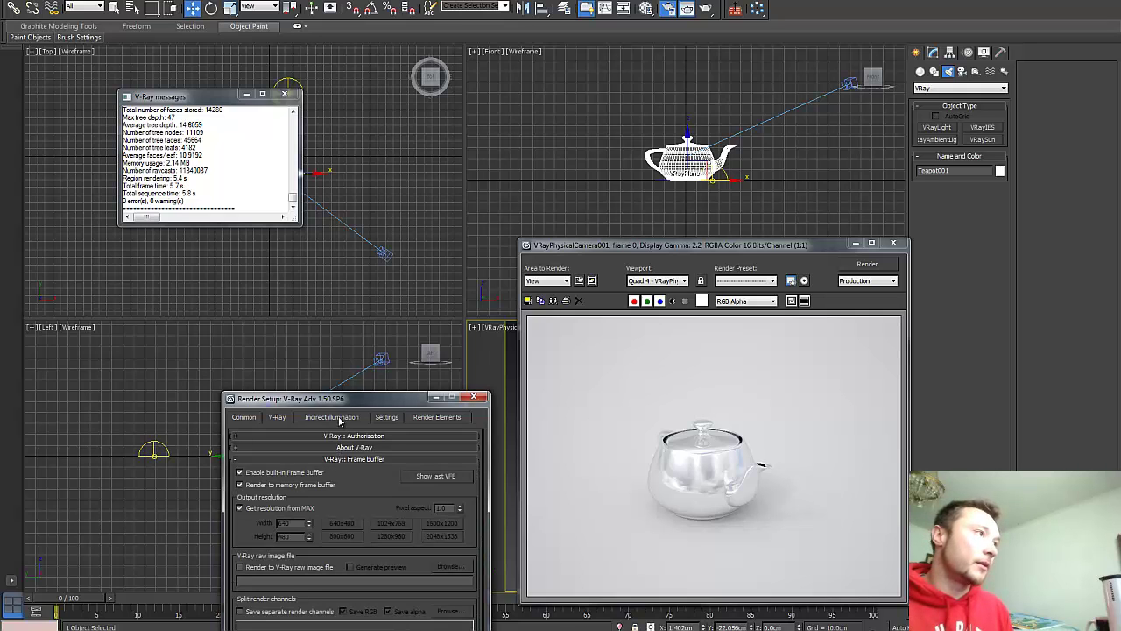
drag(345, 404, 336, 233)
click(708, 16)
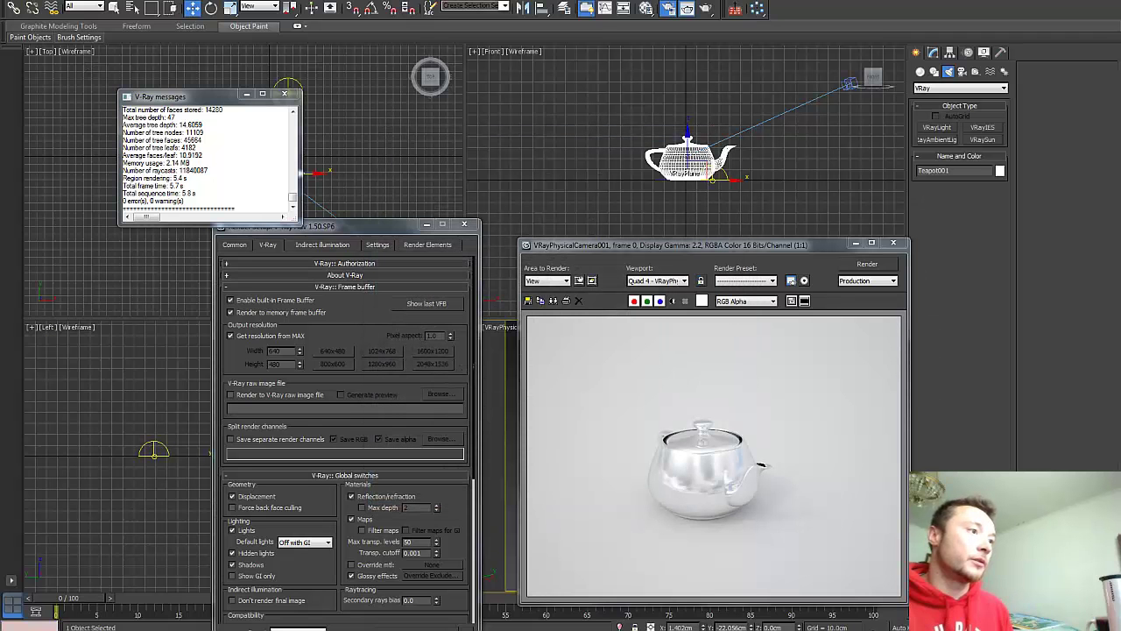
click(456, 628)
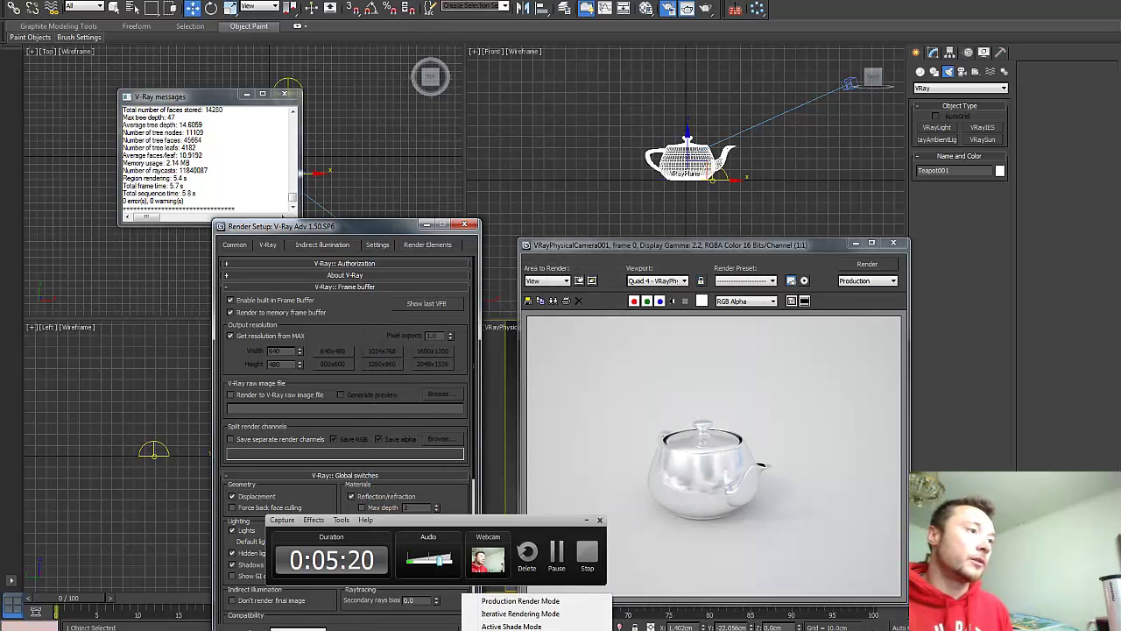
click(456, 627)
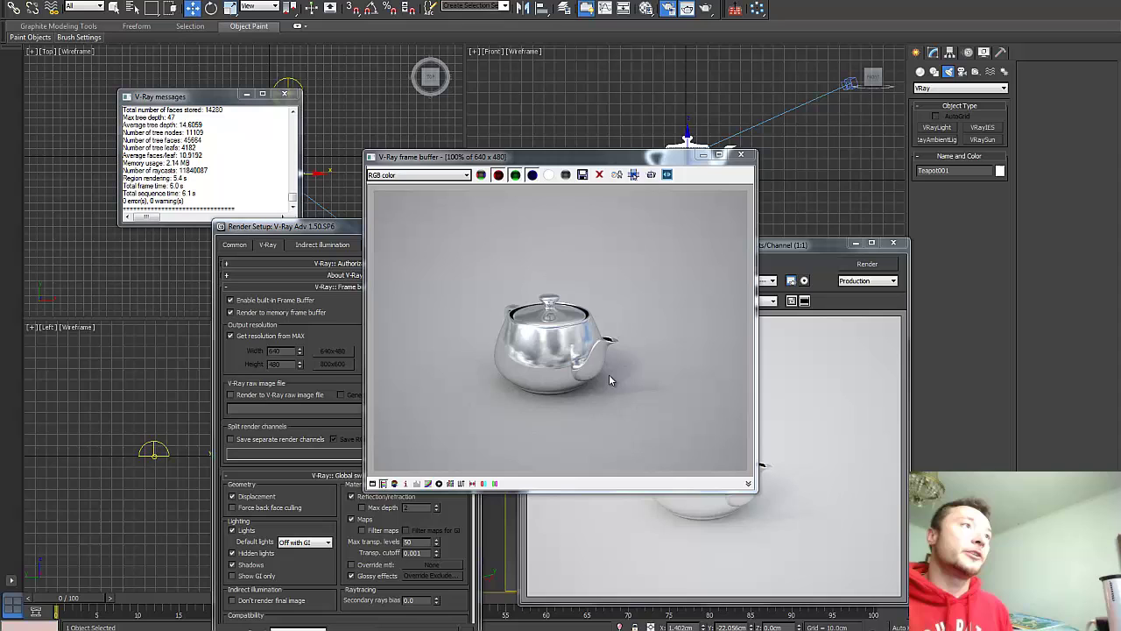
click(284, 93)
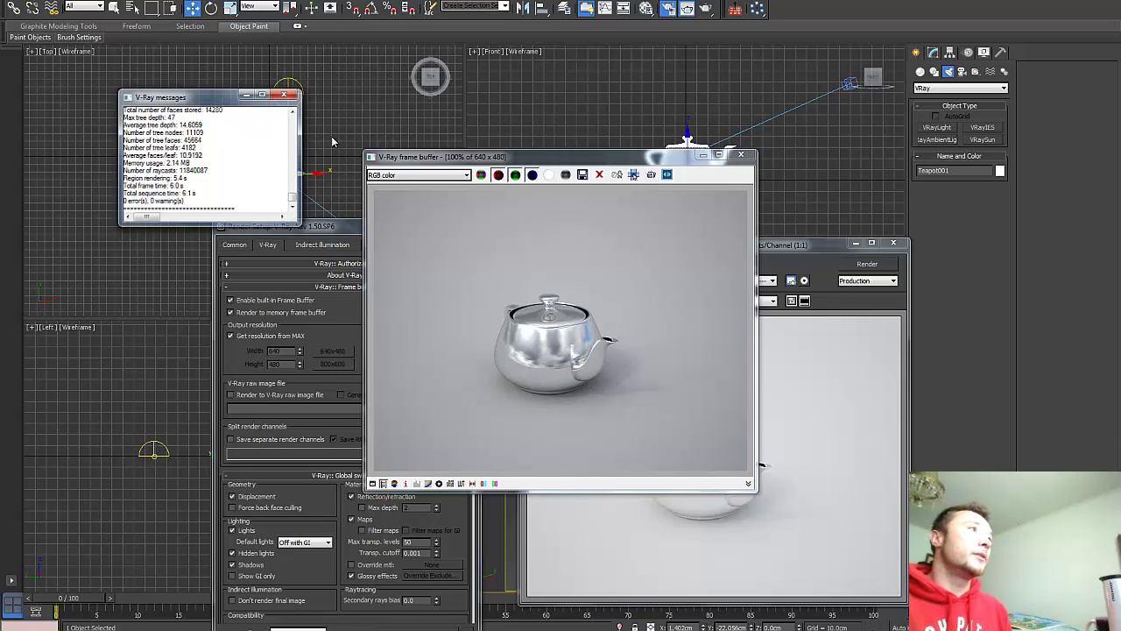
click(355, 226)
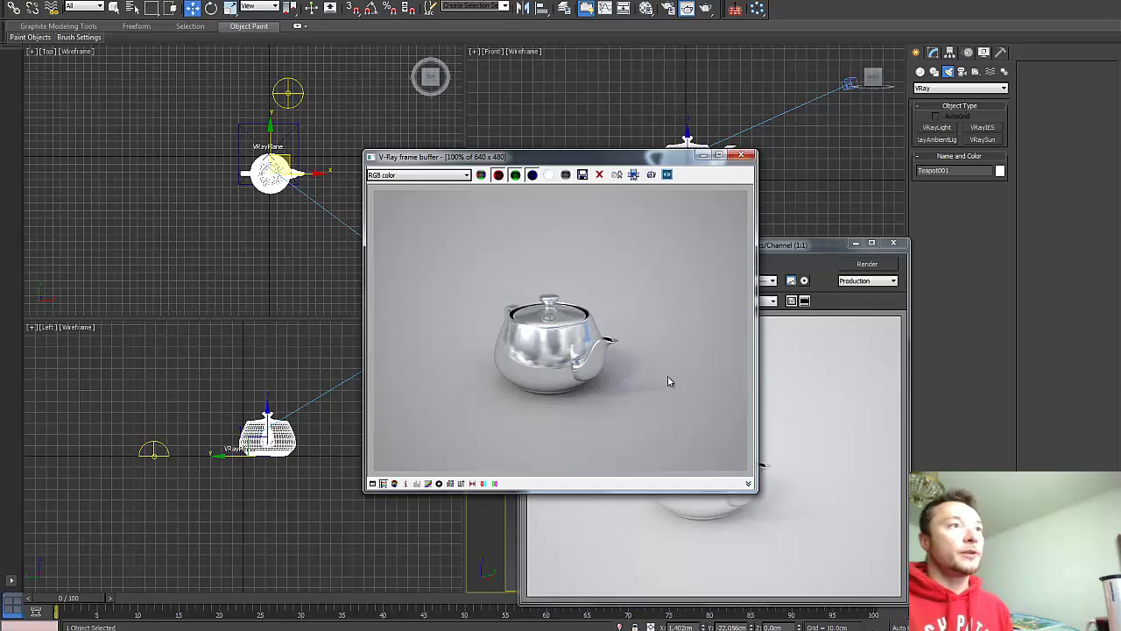
Create a VRaySun in the Top view aimed at the teapot, accepting the automatic VRaySky environment
click(742, 155)
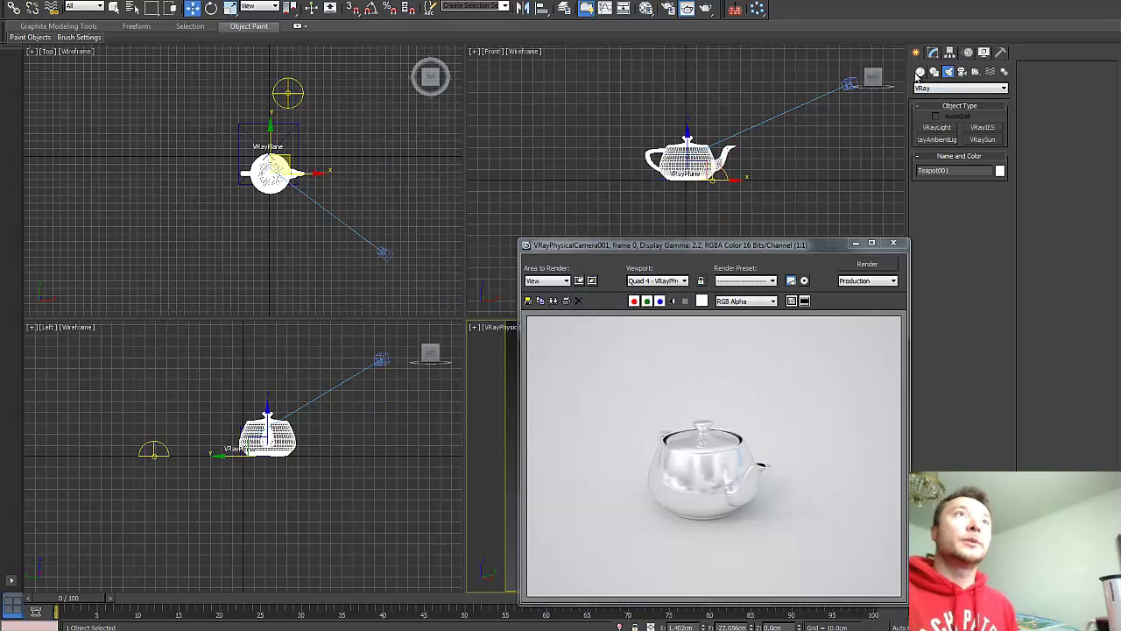
click(946, 88)
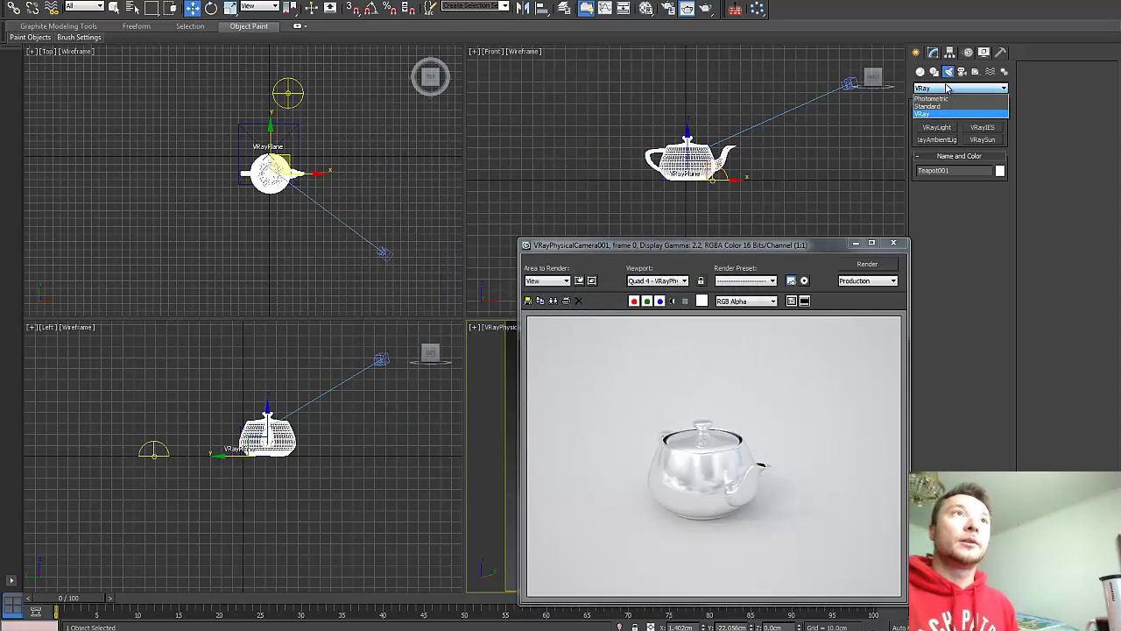
click(945, 114)
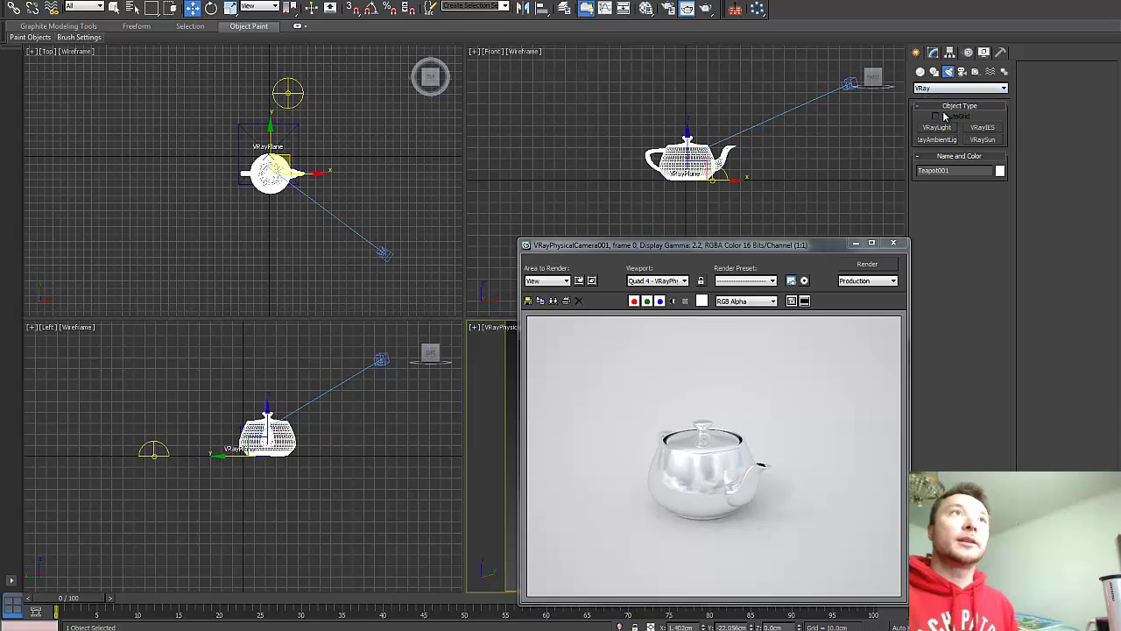
click(982, 140)
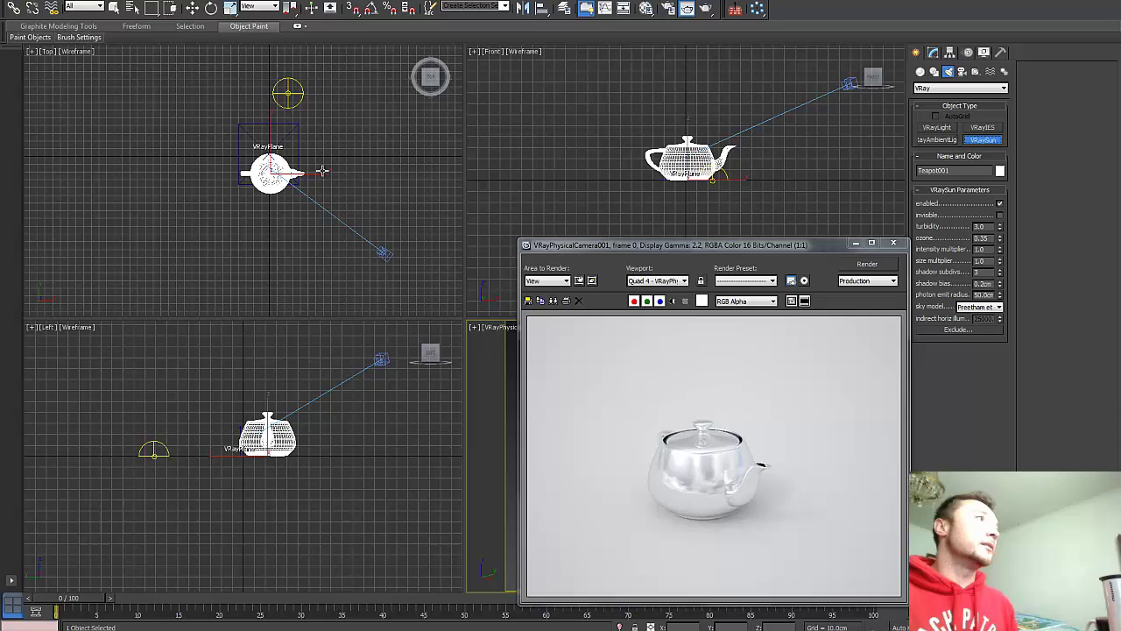
drag(322, 180, 323, 106)
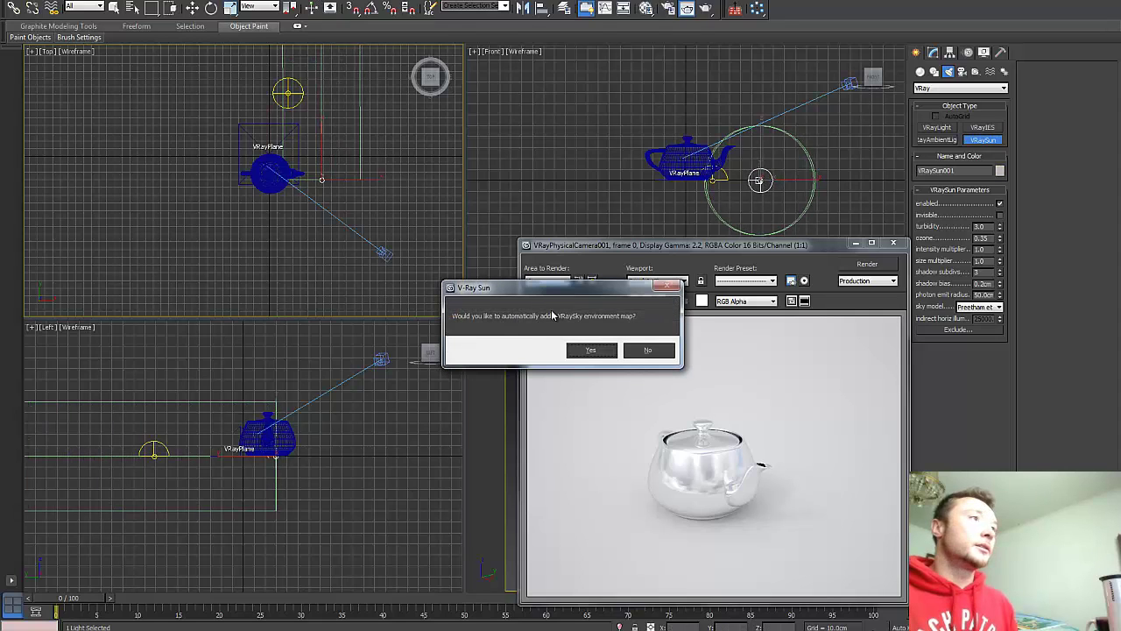
click(591, 351)
right_click(368, 196)
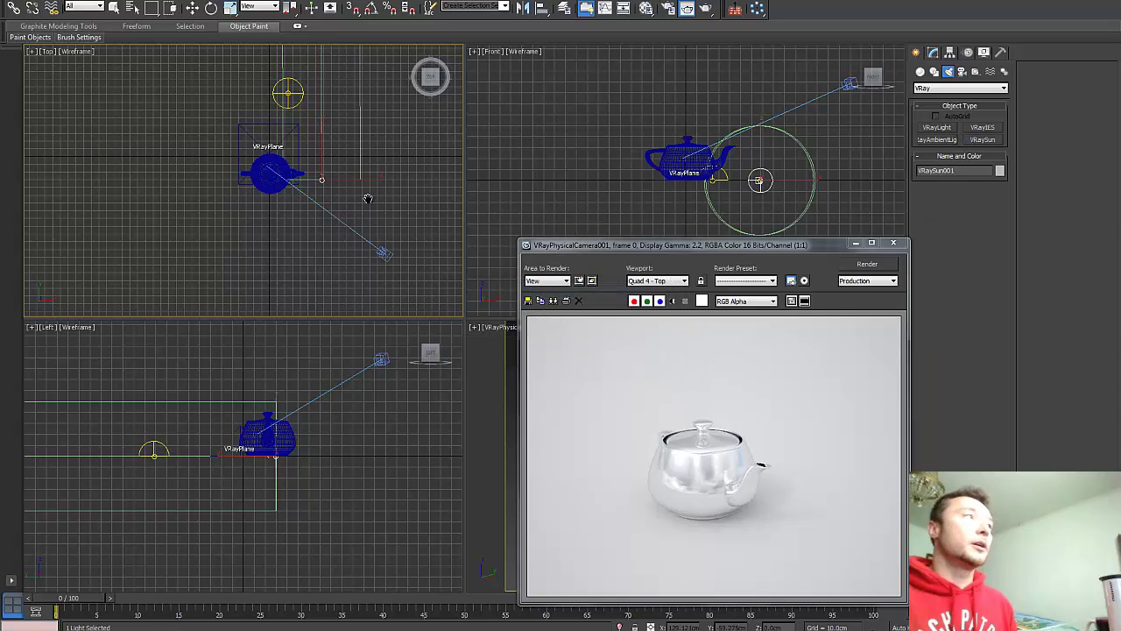
Move the sun slightly down along Y in the Top view
middle_drag(368, 196, 364, 277)
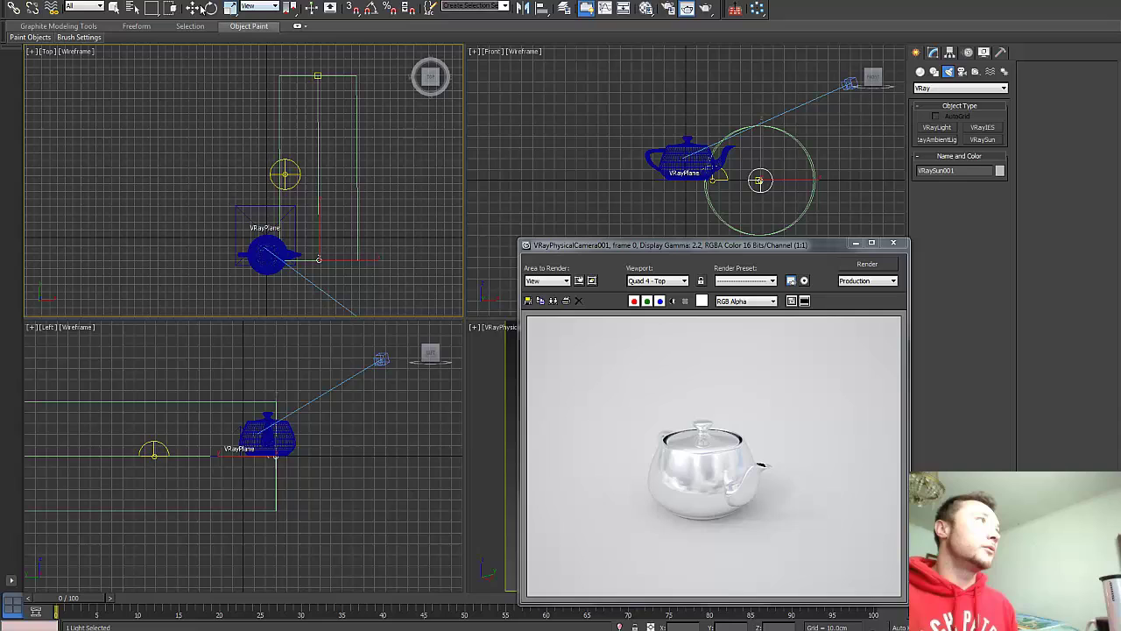
key(w)
drag(318, 227, 316, 247)
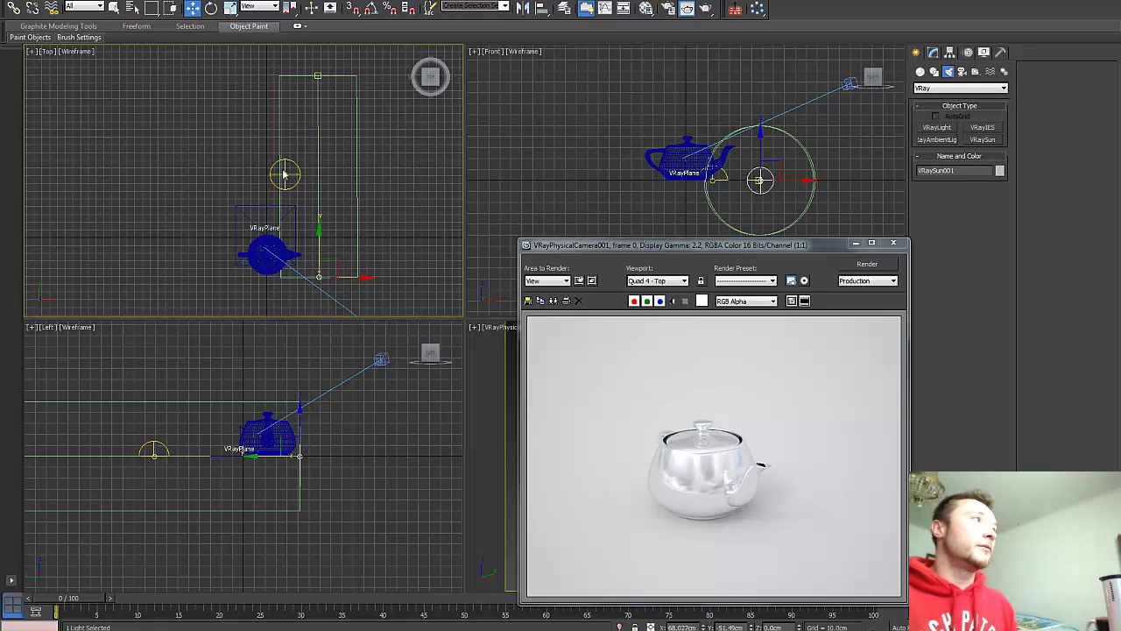
Align VRaySun001 to the dome light on the X position only
click(542, 8)
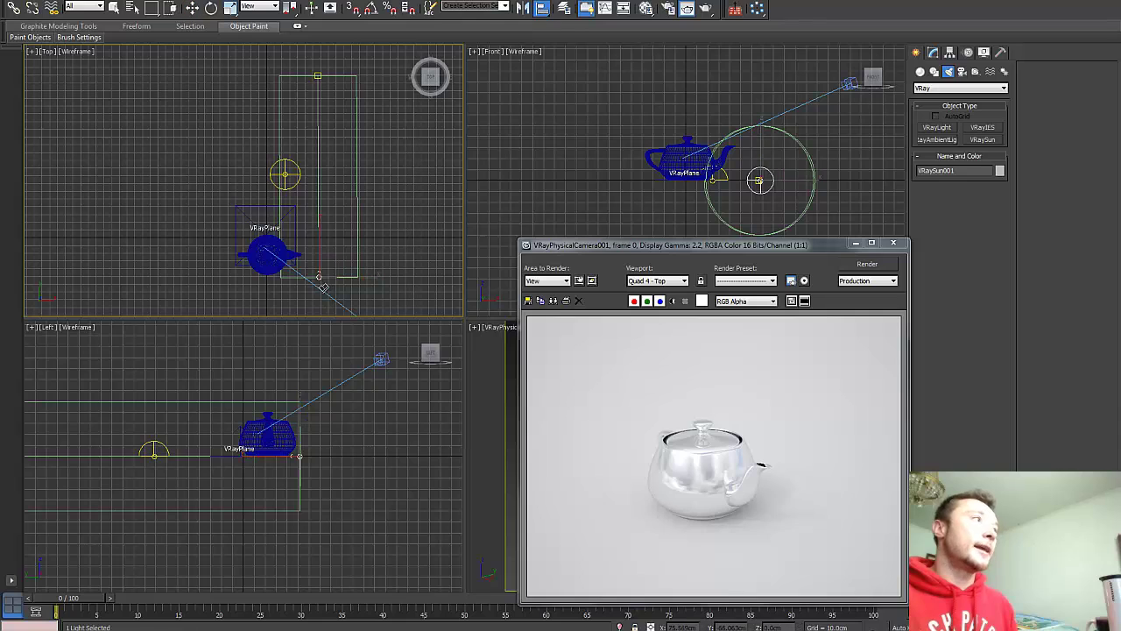
click(298, 178)
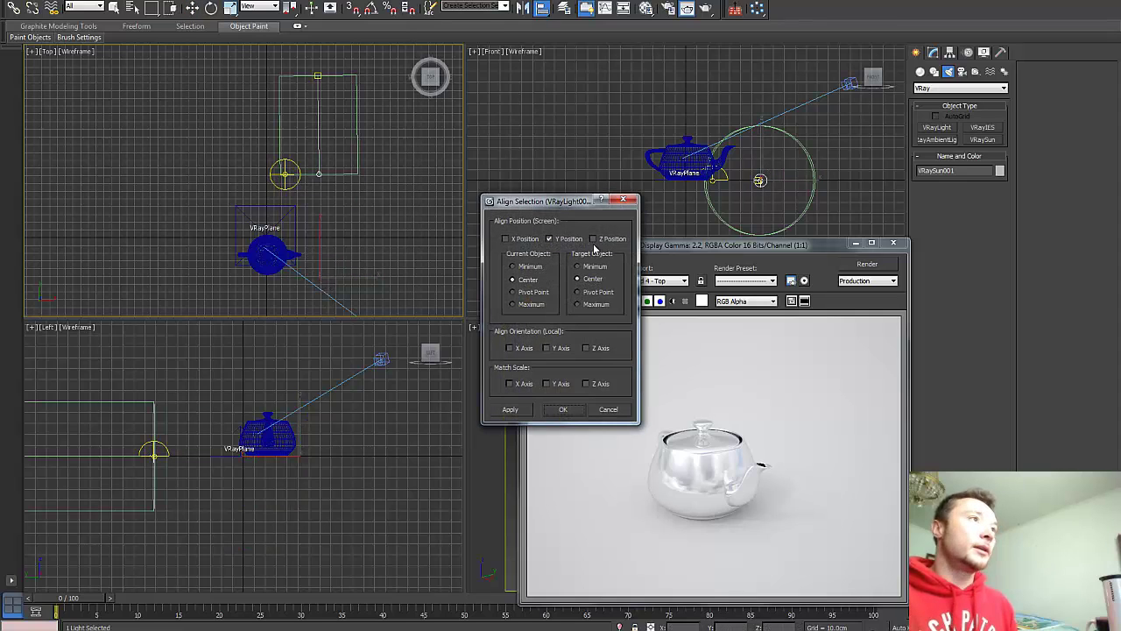
click(506, 239)
click(568, 243)
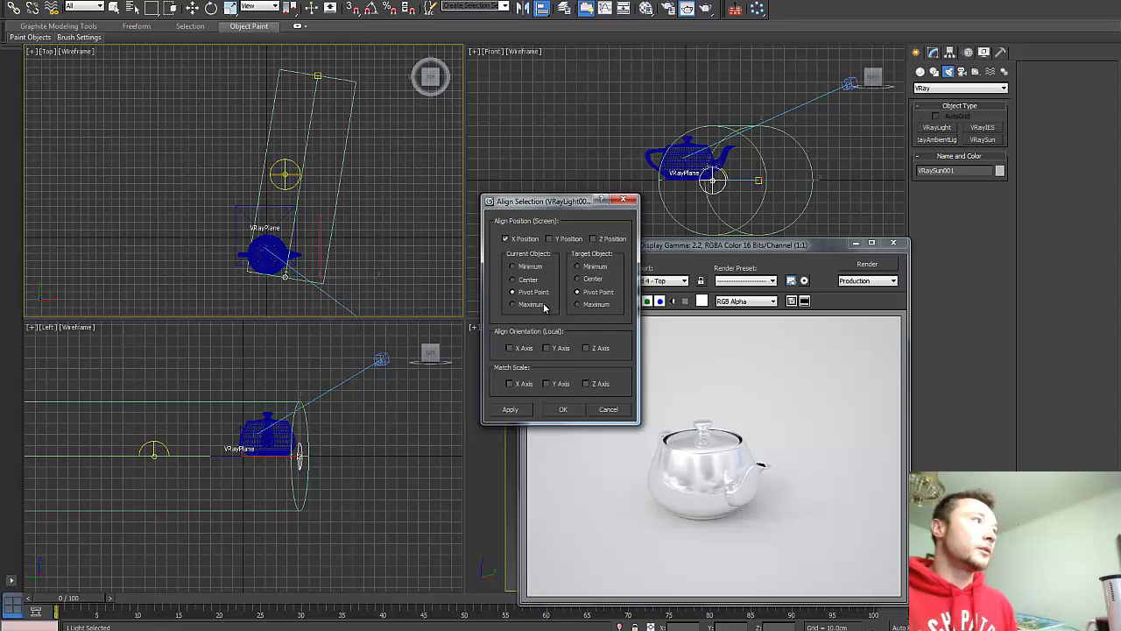
click(565, 410)
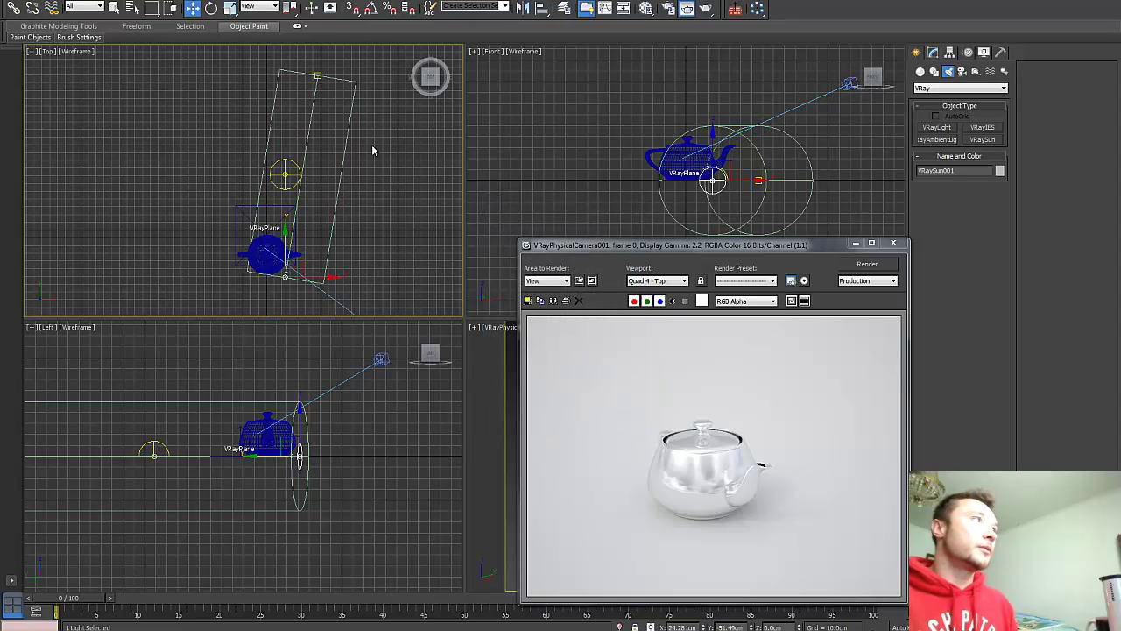
Align the sun's target to the dome light as well, then deselect the sun
click(318, 78)
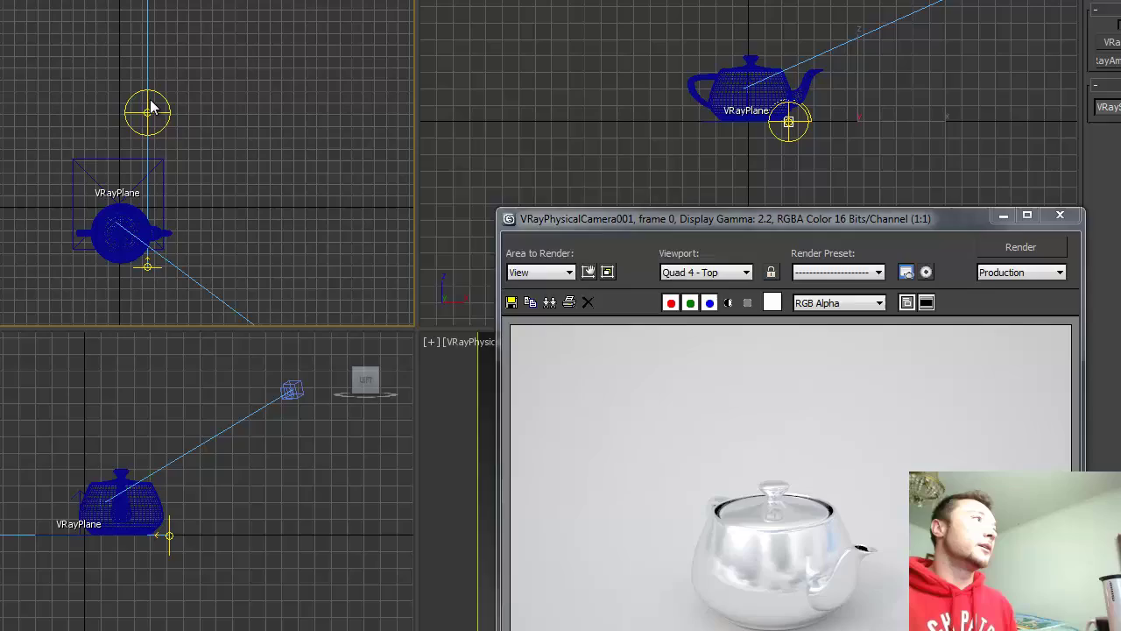
click(190, 121)
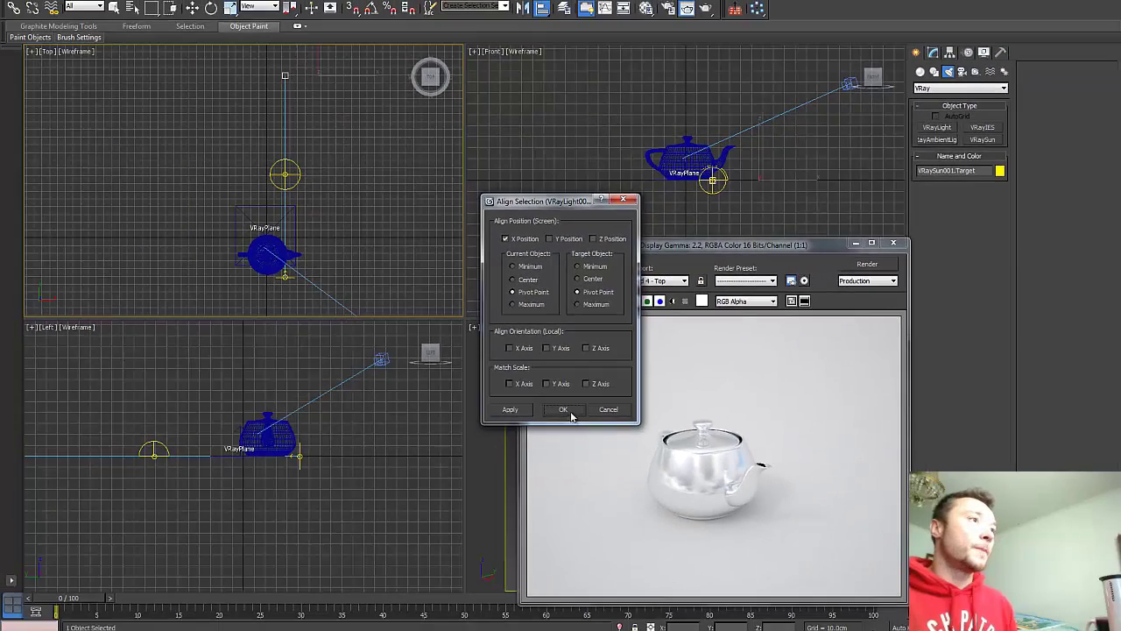
click(564, 426)
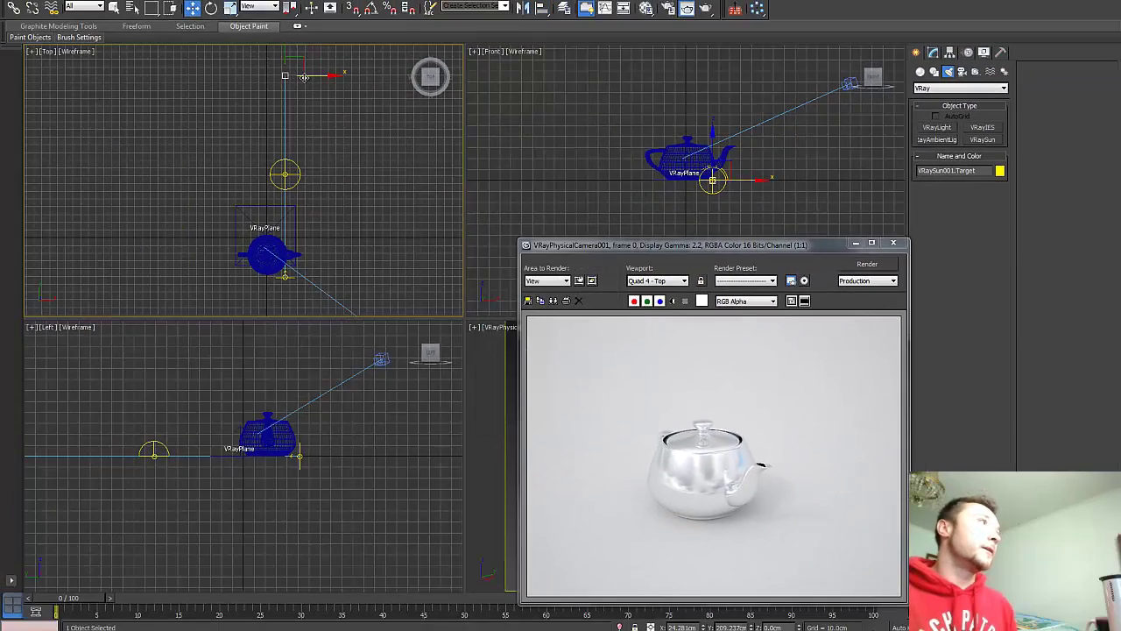
click(285, 276)
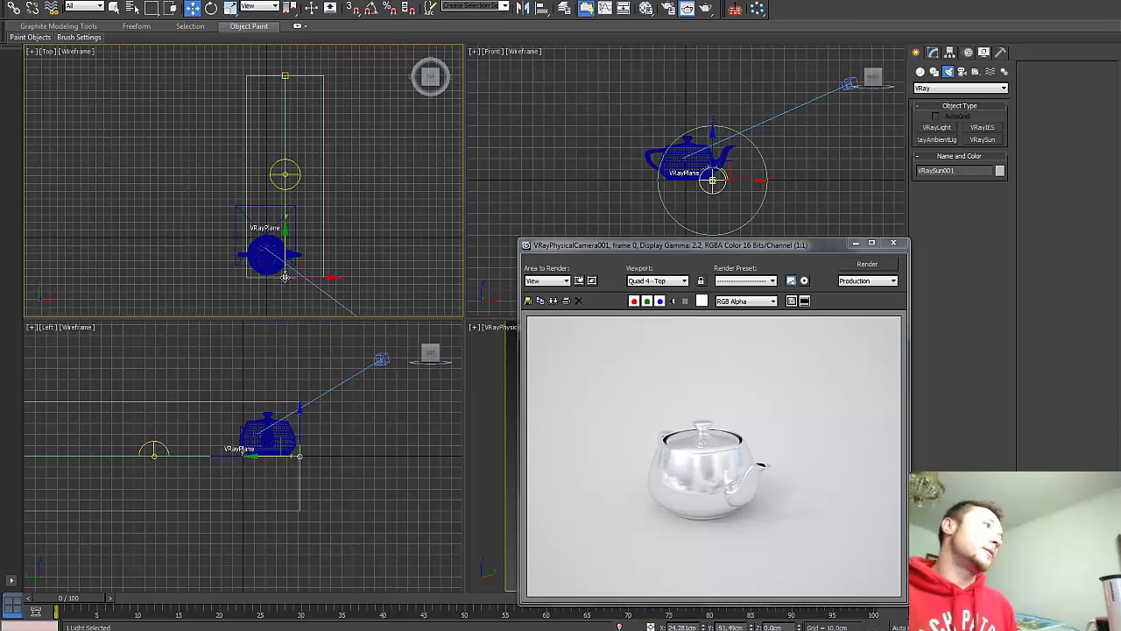
click(347, 186)
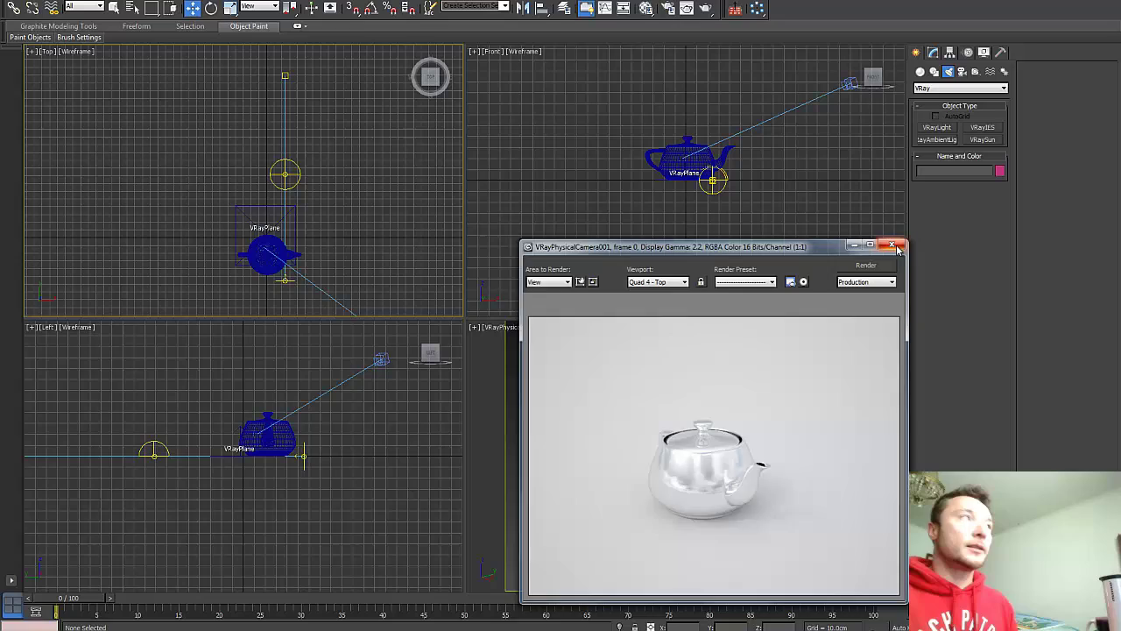
Create a second VRayPhysicalCamera in the Top view, pointing toward the teapot
click(892, 246)
click(963, 71)
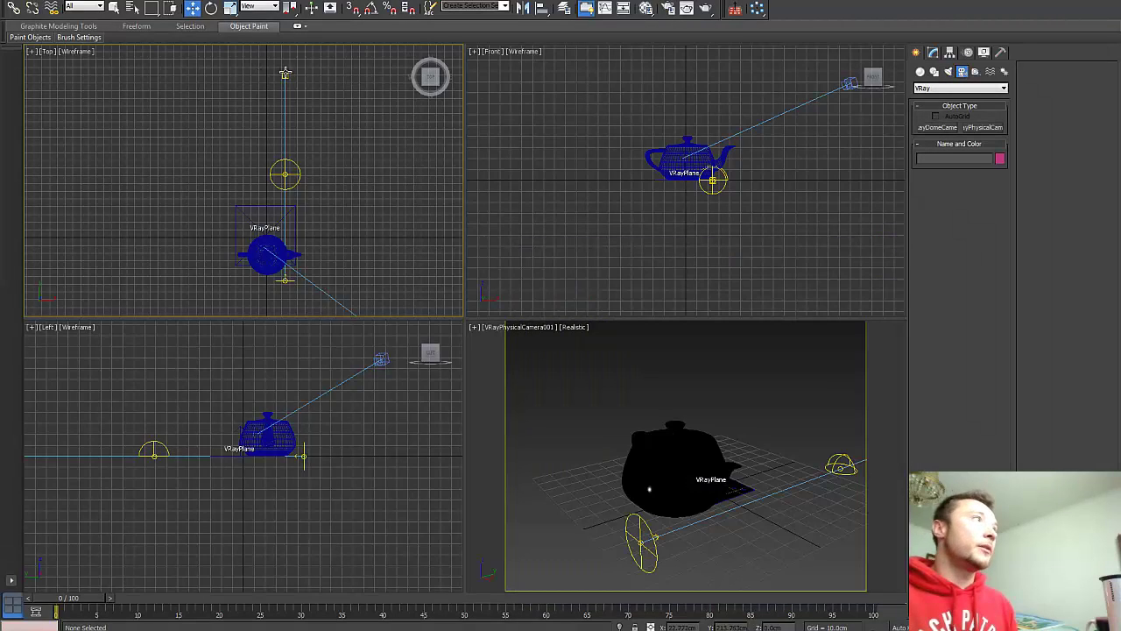
click(984, 128)
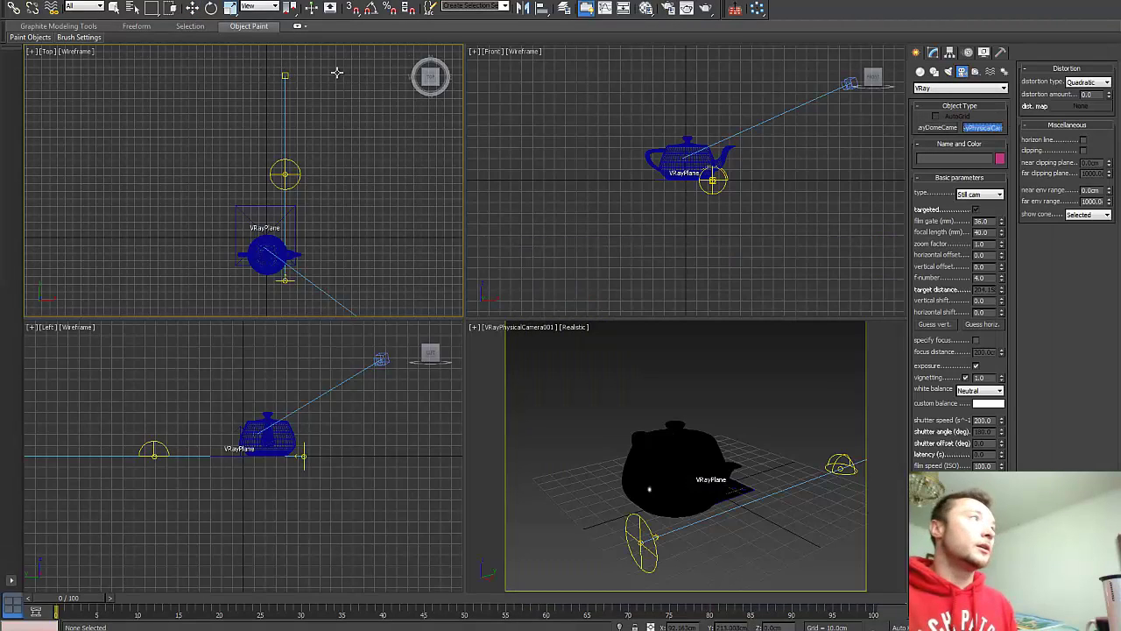
drag(289, 67, 287, 280)
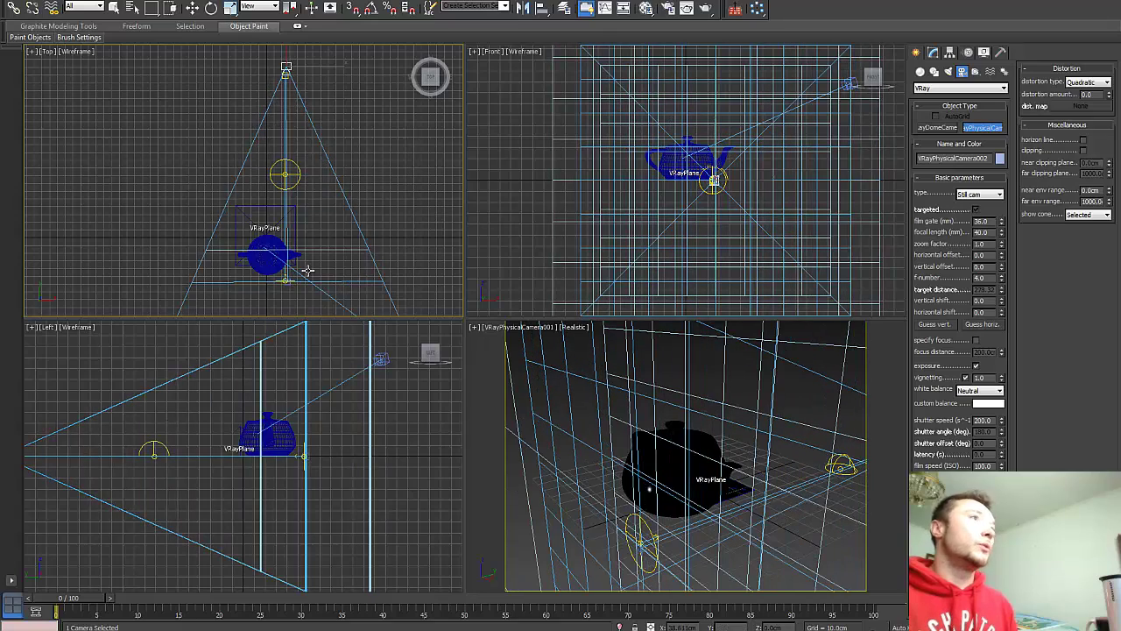
click(191, 8)
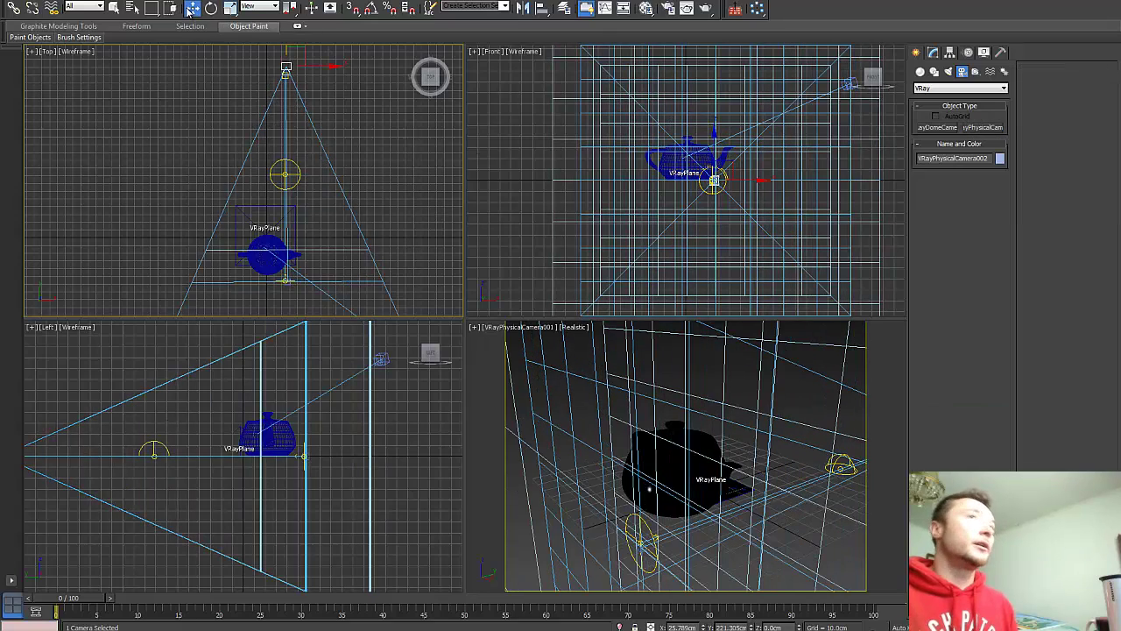
Set the new camera's focal length to 18 mm
click(933, 53)
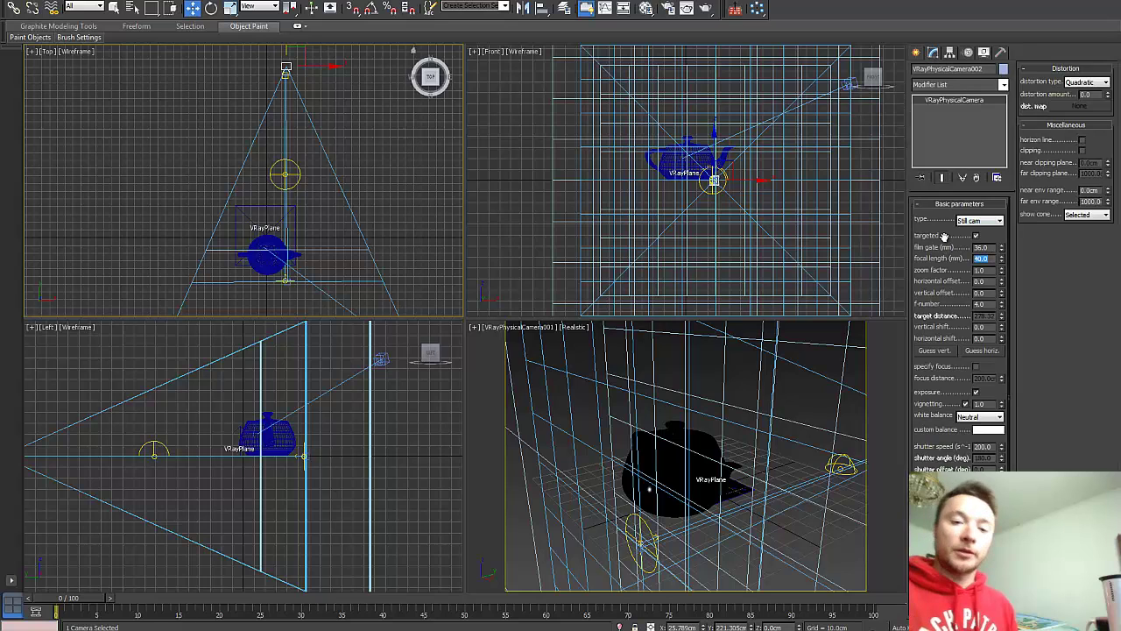
text(18)
key(Return)
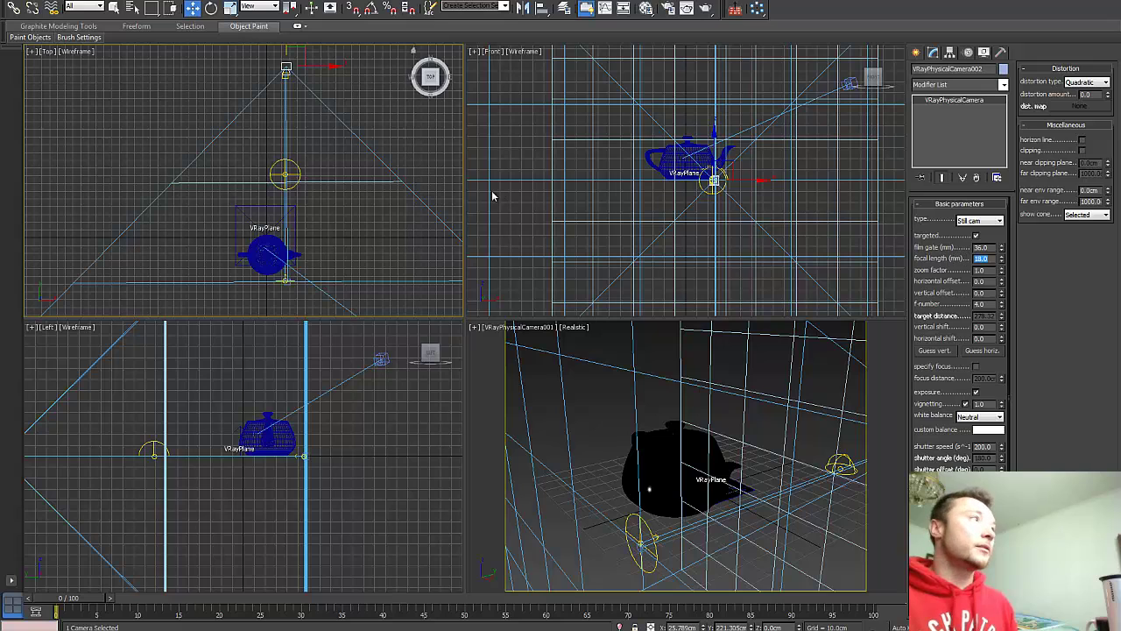
click(521, 224)
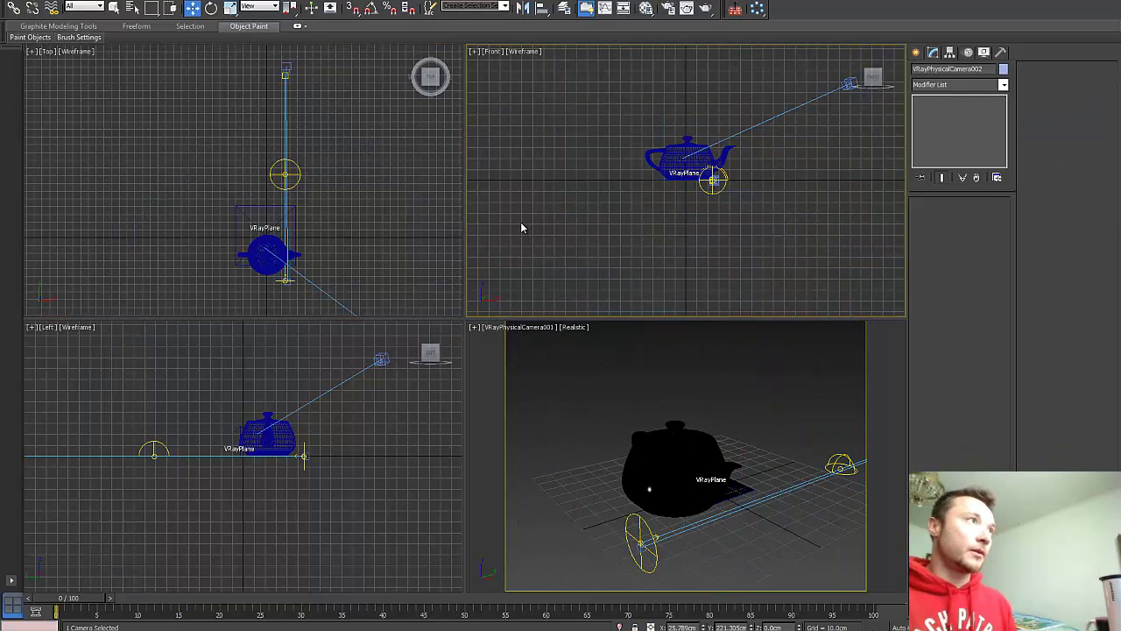
Make the Front view look through VRayPhysicalCamera002
key(c)
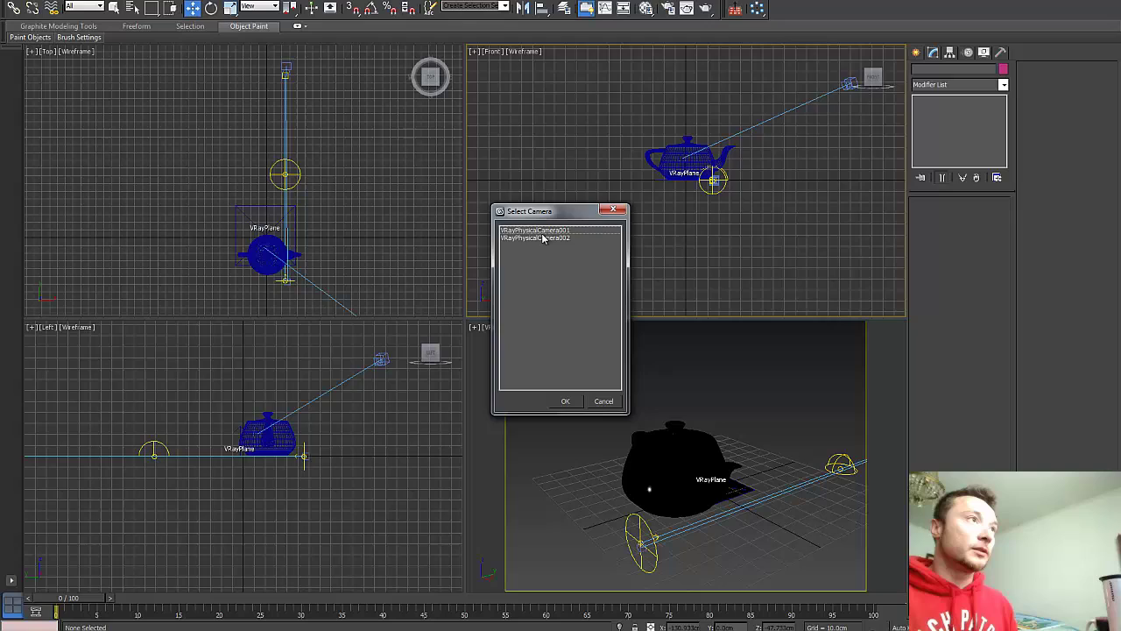
double_click(543, 237)
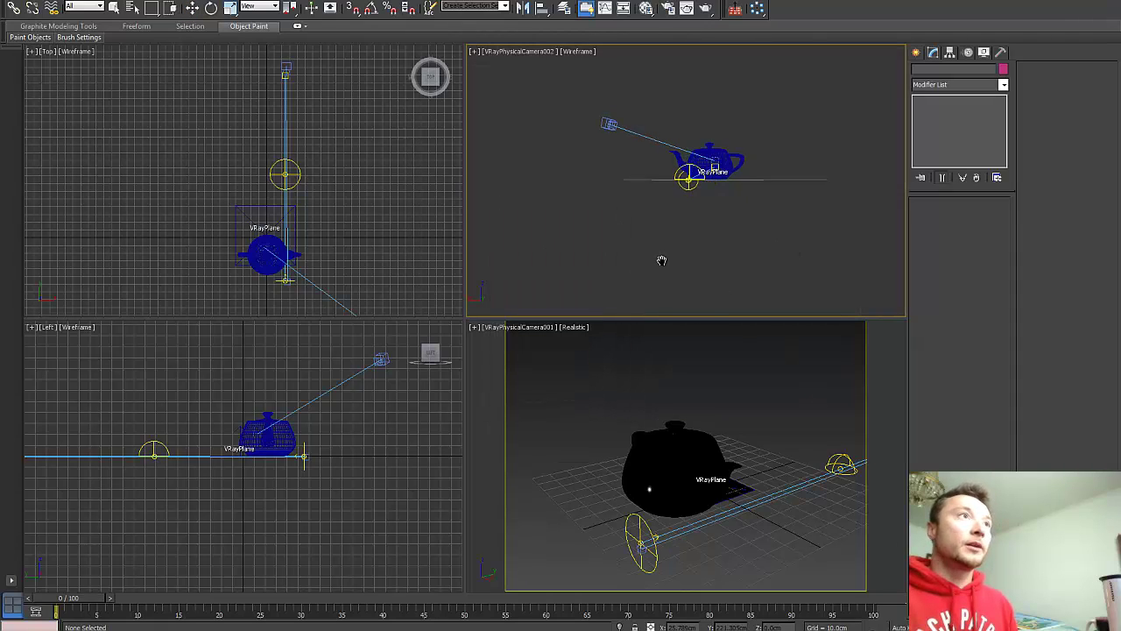
middle_drag(661, 257, 663, 263)
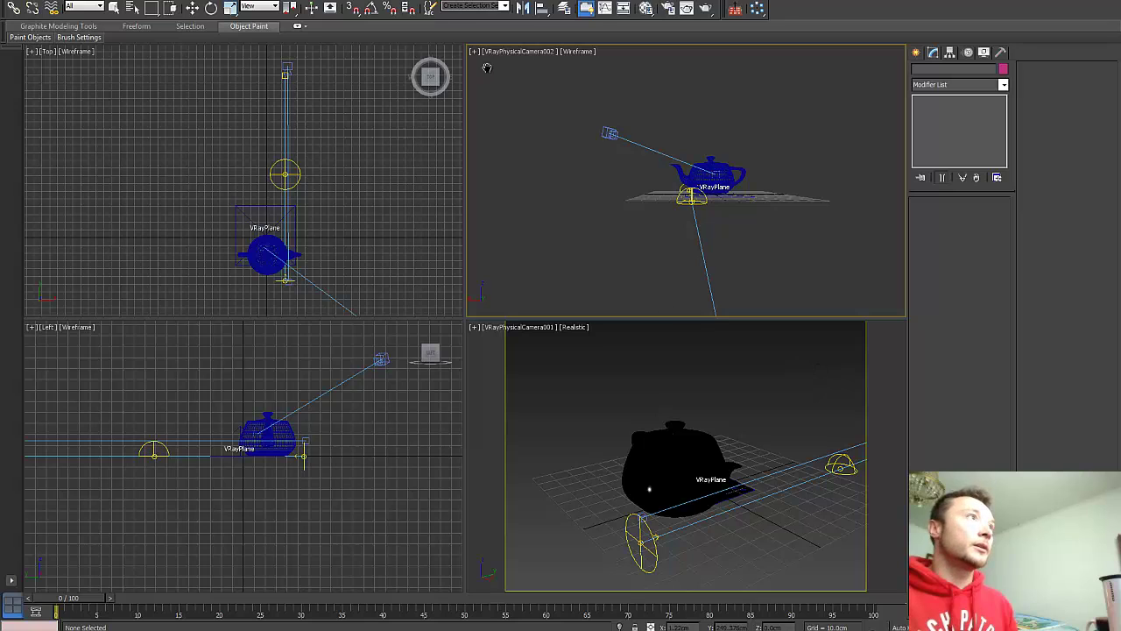
Select the camera's target and move it upward
click(517, 51)
click(541, 259)
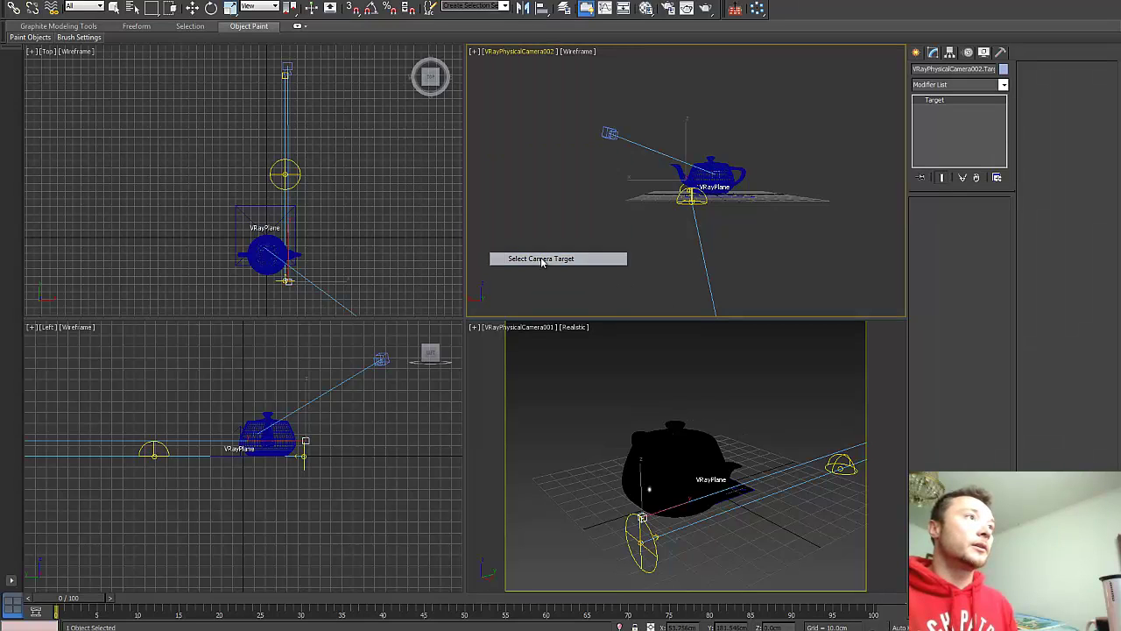
key(e)
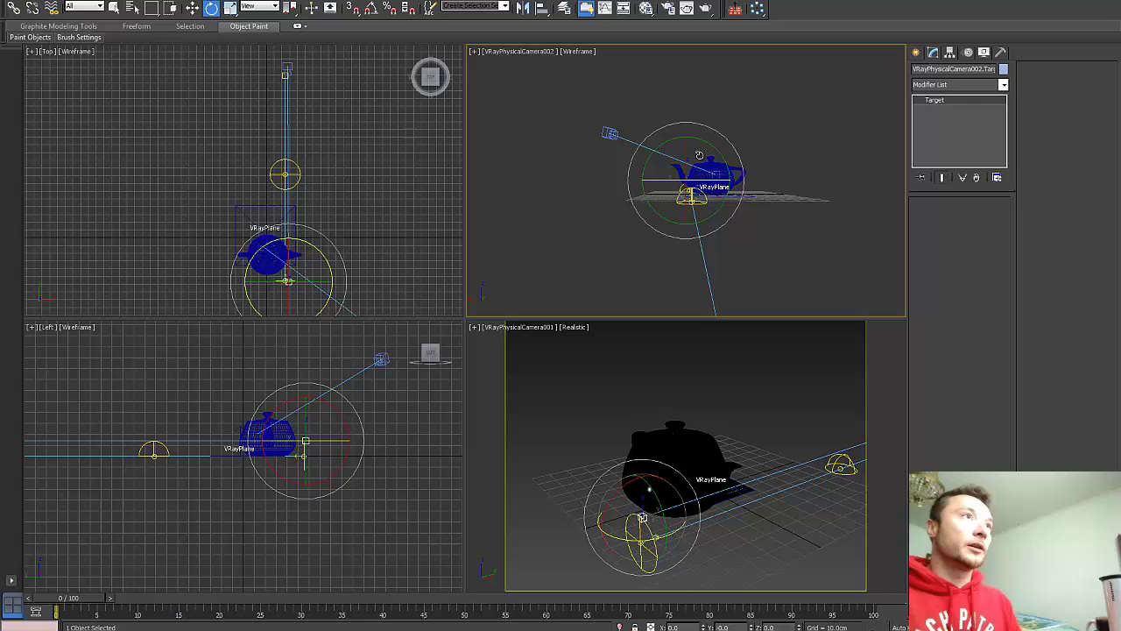
key(w)
drag(687, 145, 680, 77)
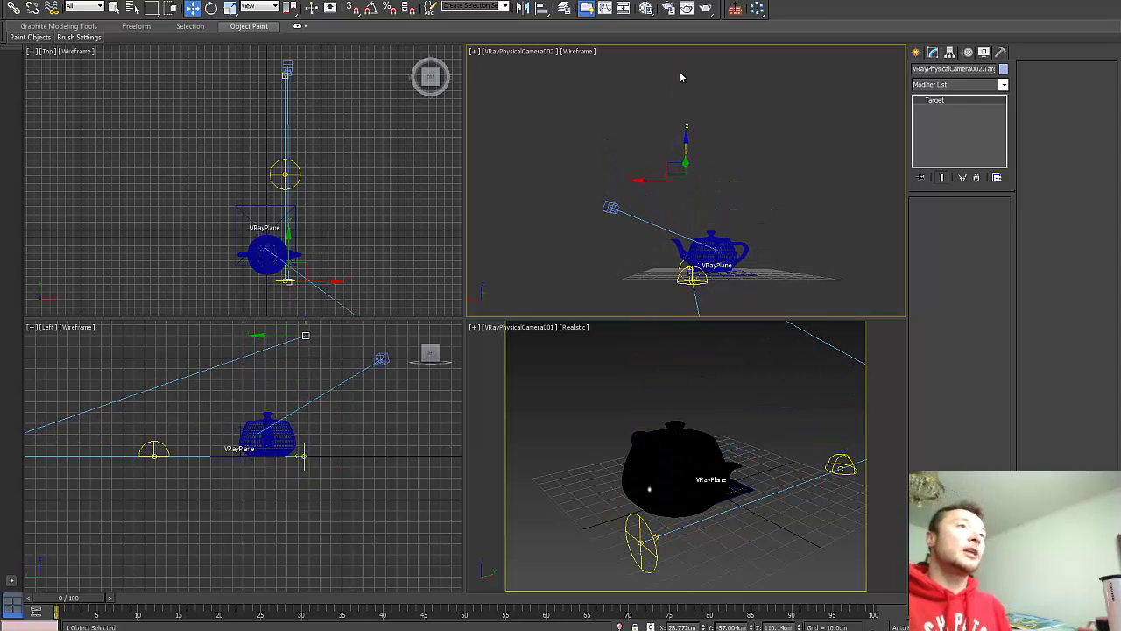
Turn on Show Safe Frames in the camera view
right_click(504, 74)
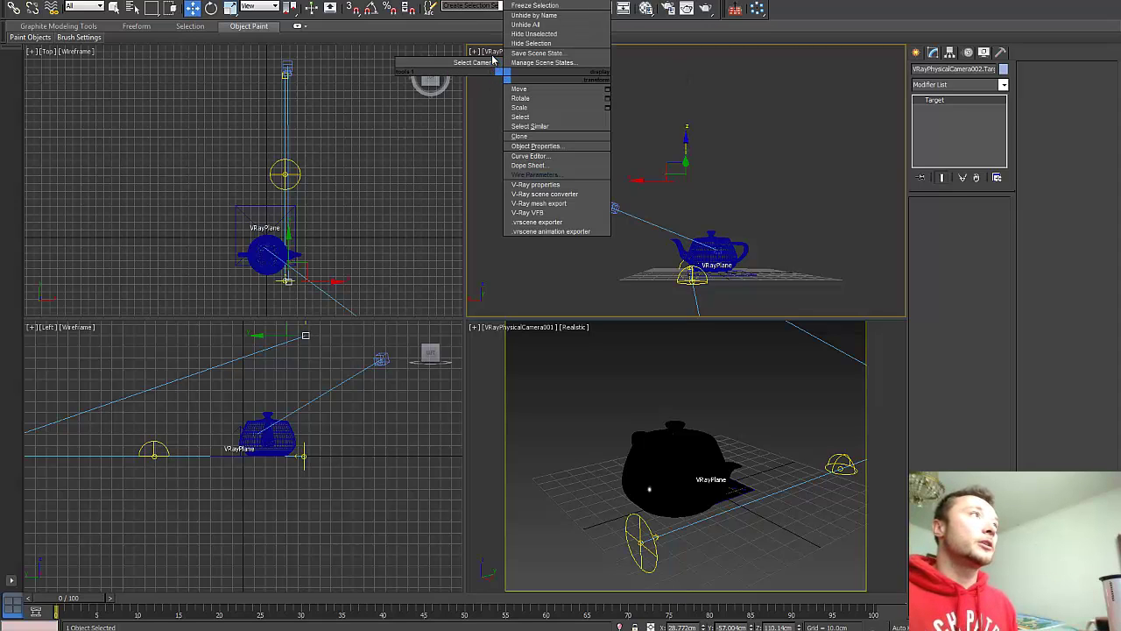
click(494, 24)
click(494, 51)
click(489, 56)
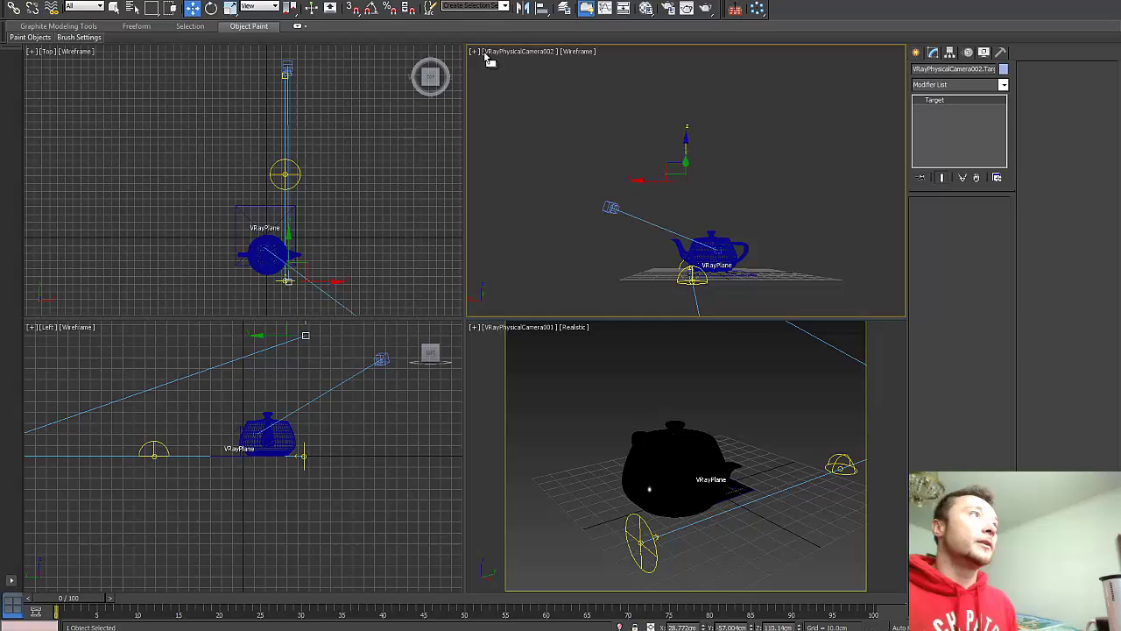
click(523, 52)
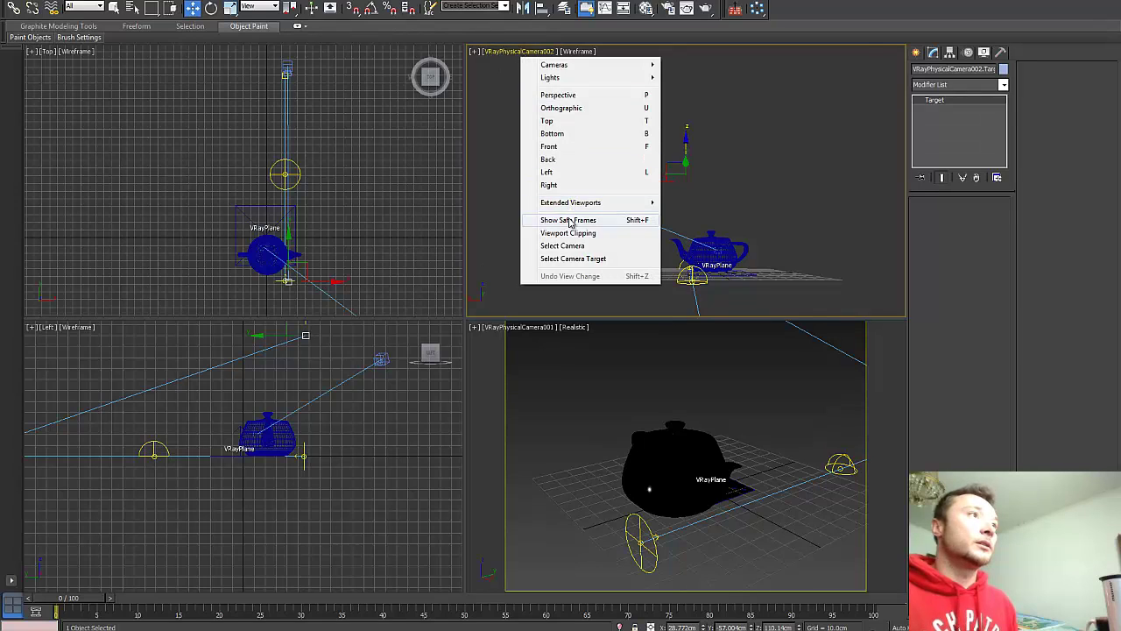
click(568, 220)
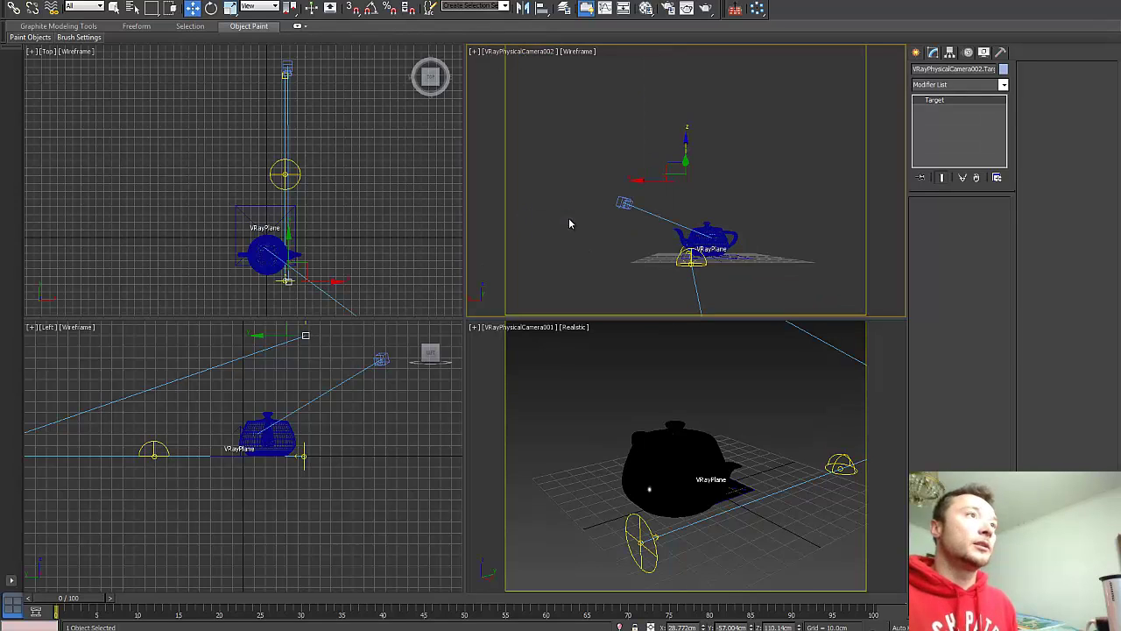
Render through the new camera, then set the camera's f-number to 16
click(706, 8)
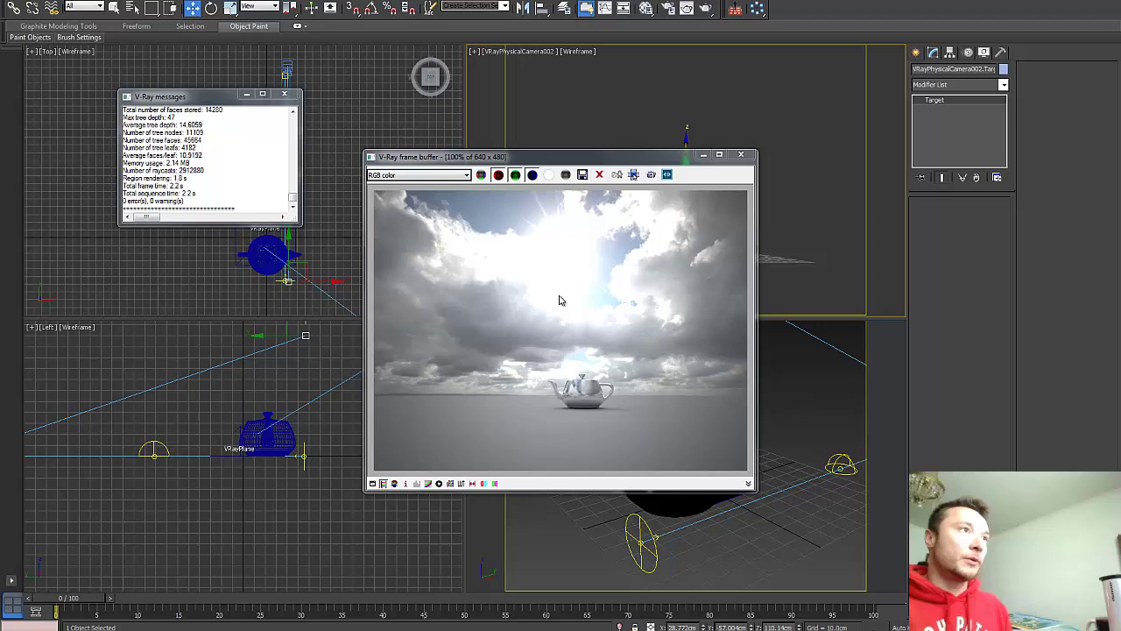
click(284, 94)
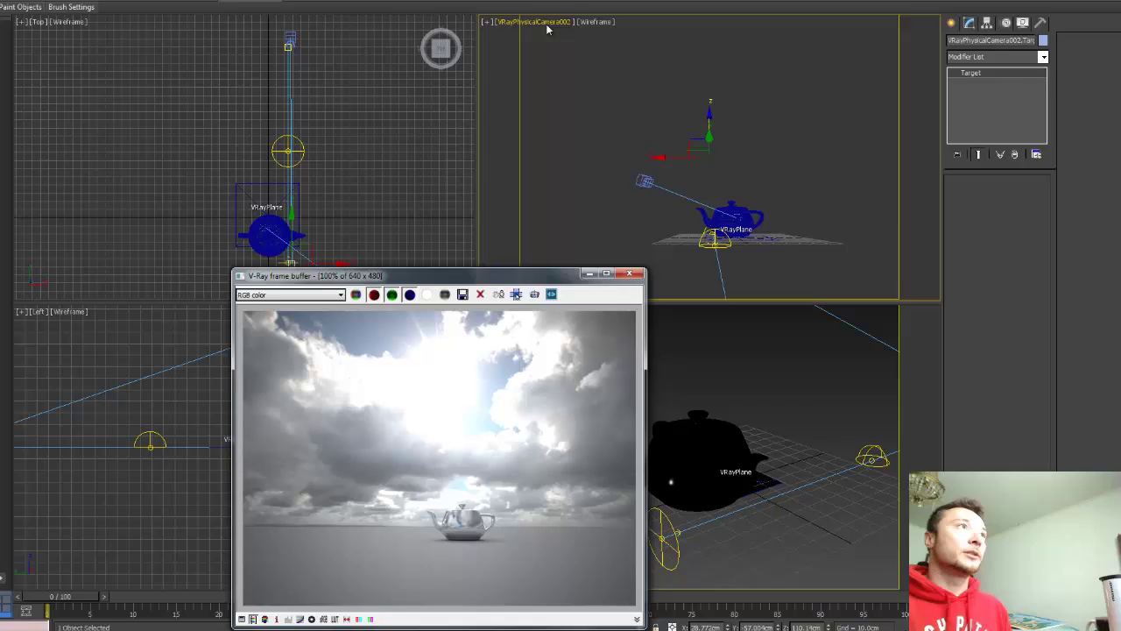
click(533, 51)
click(571, 245)
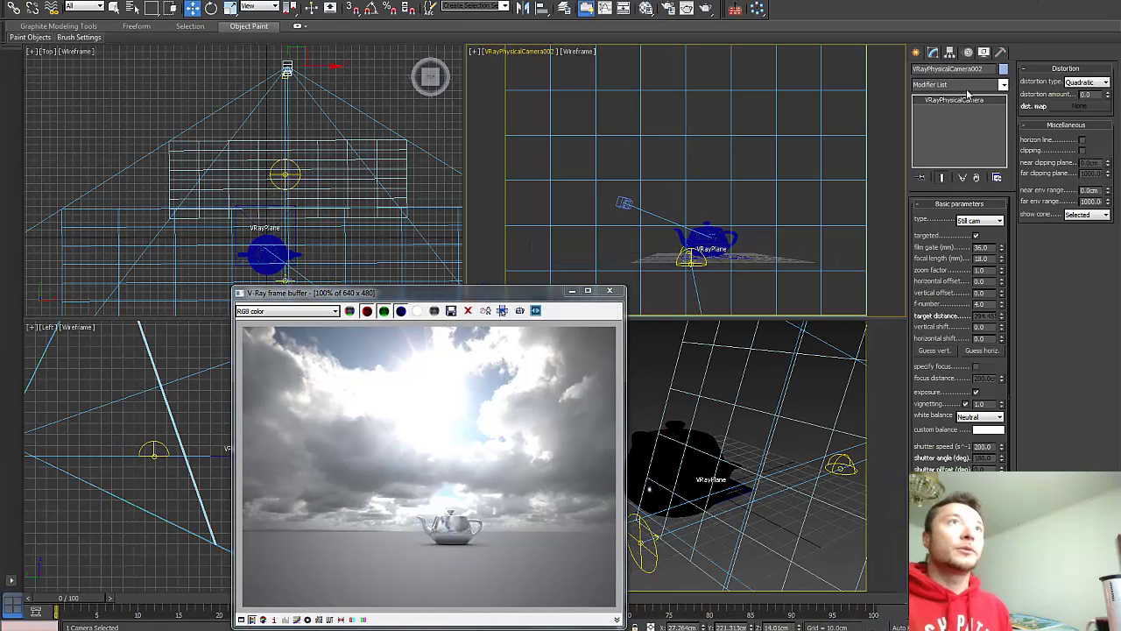
drag(989, 303, 965, 302)
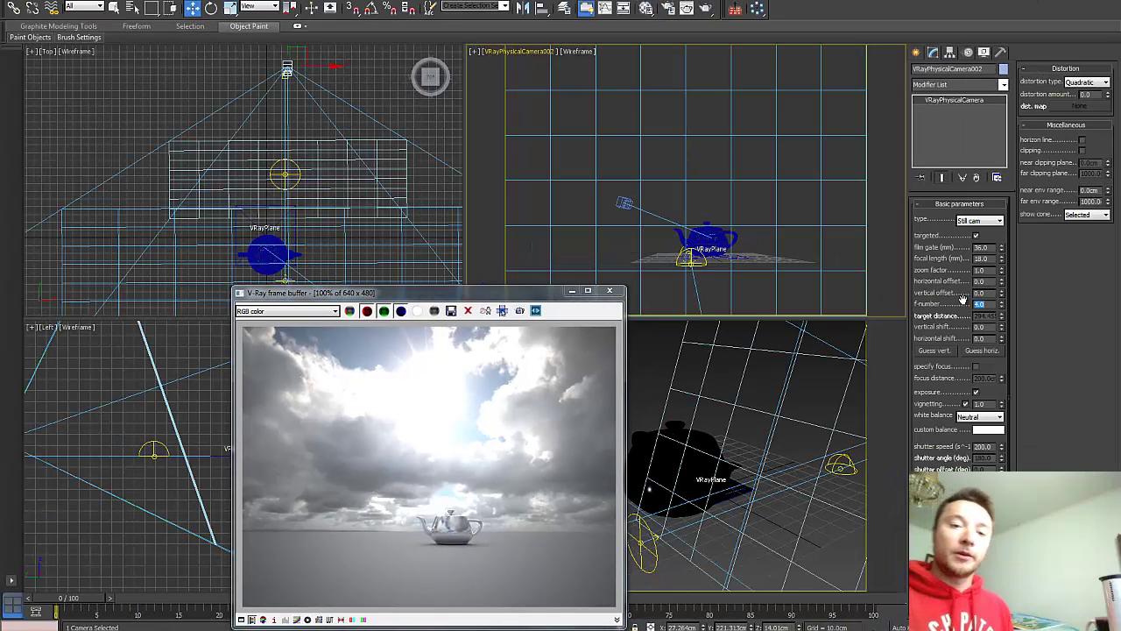
text(16)
key(Return)
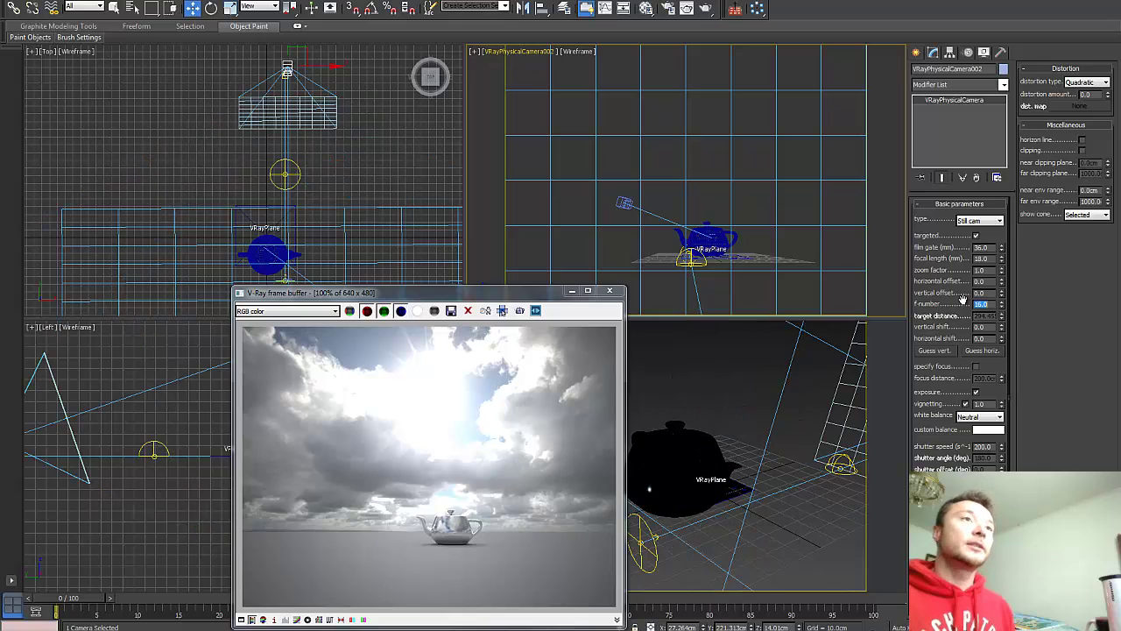
Re-render the scene with f-number 16 and move the frame buffer aside
click(706, 72)
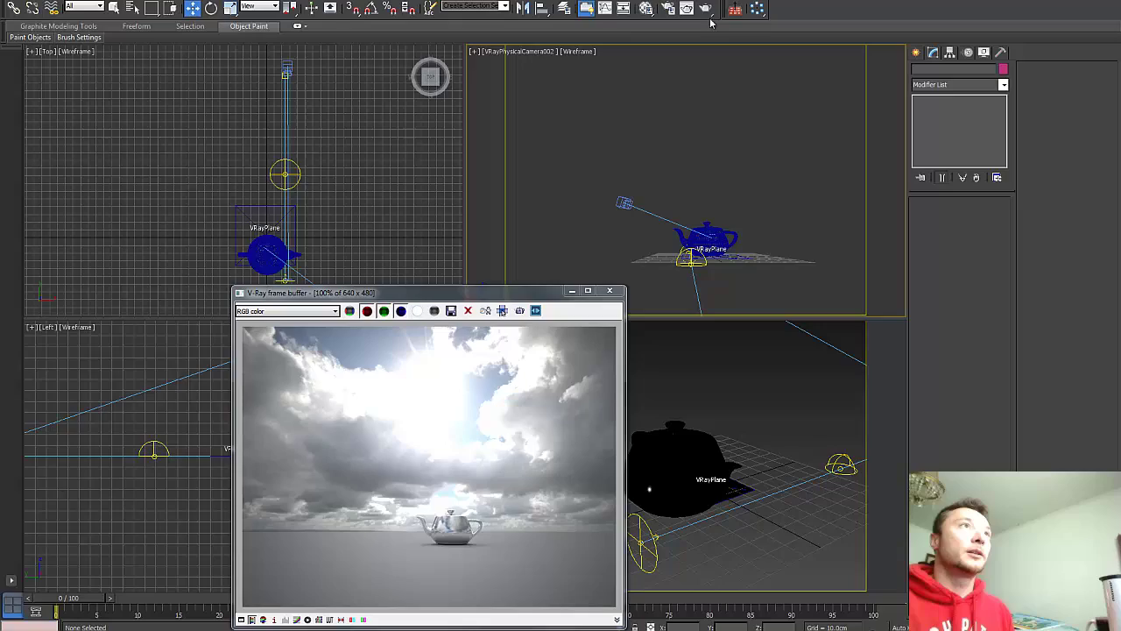
click(707, 9)
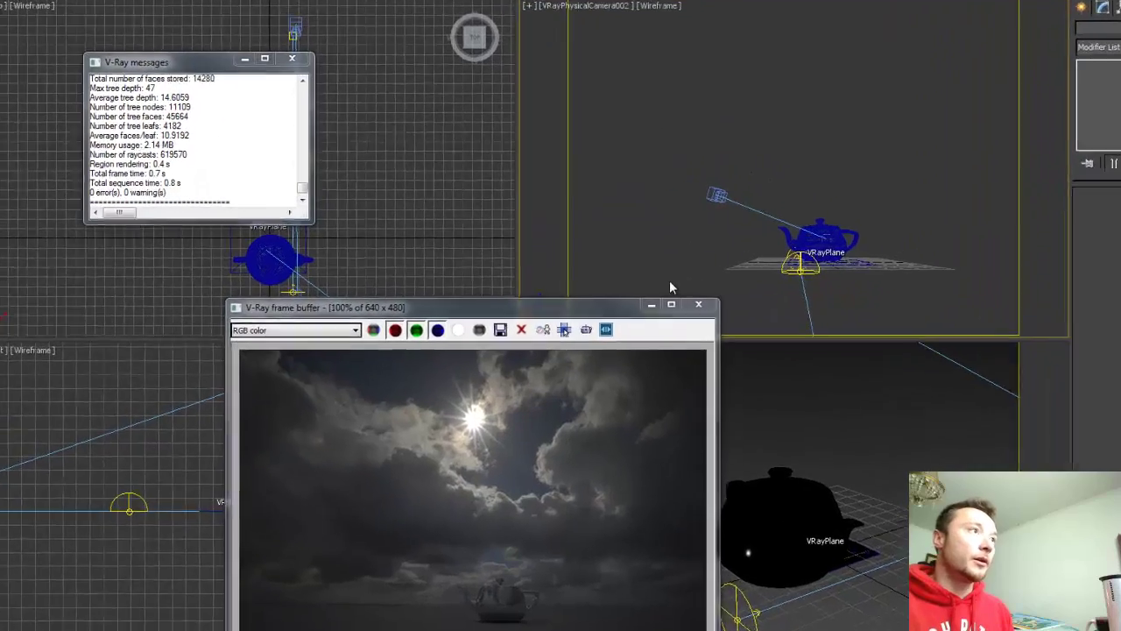
drag(609, 312, 645, 101)
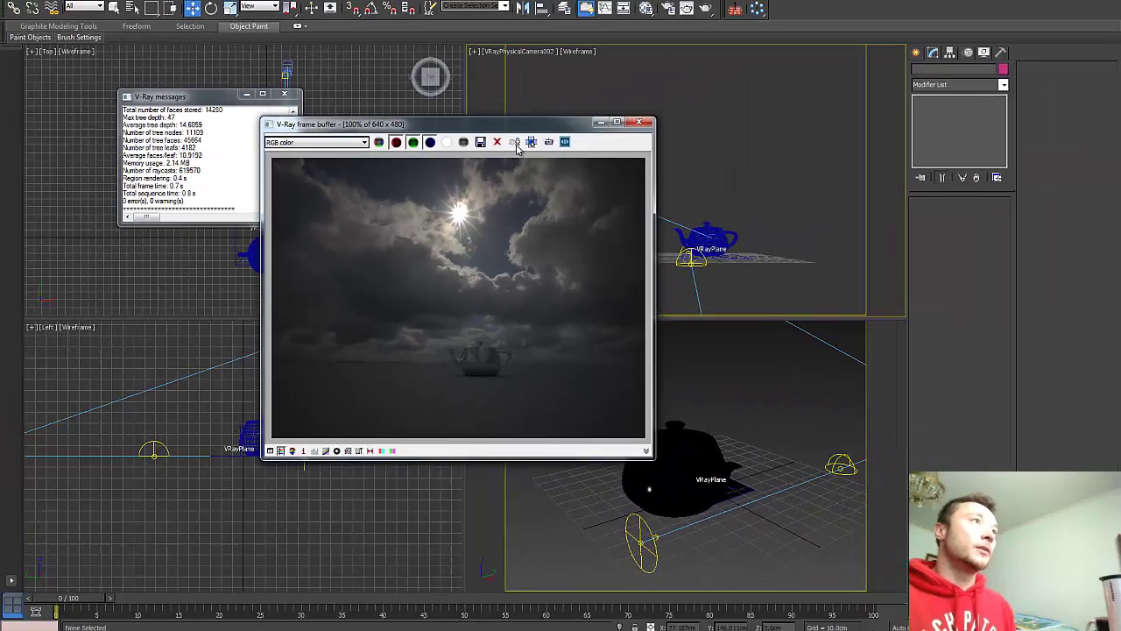
Keep a copy of the cloudy-sky render and close the original frame buffer
click(516, 142)
drag(523, 175, 800, 188)
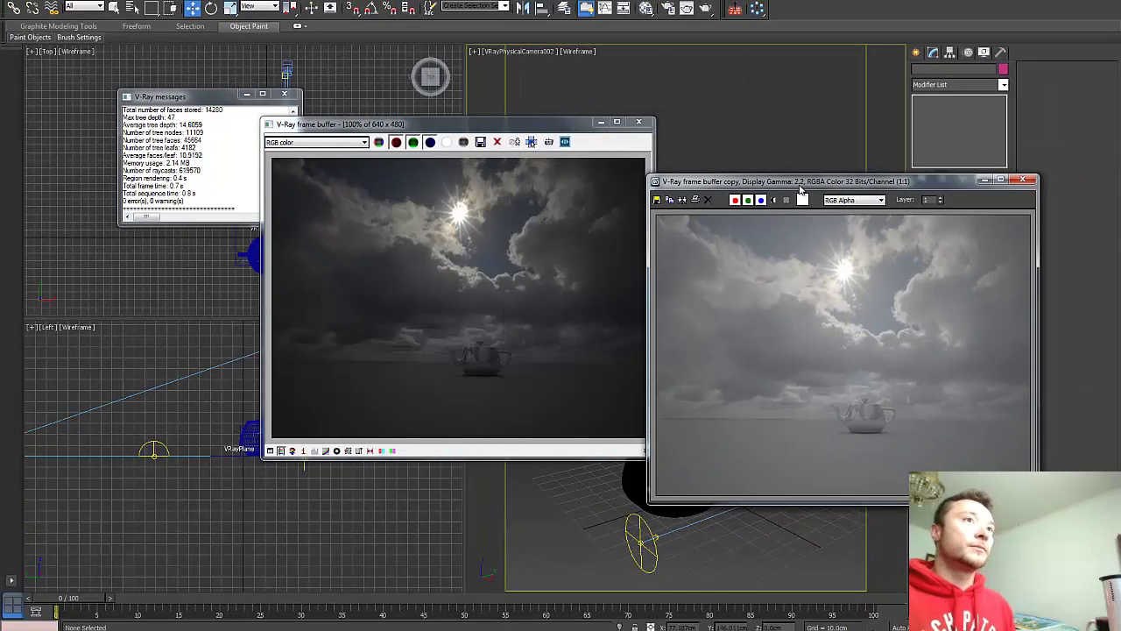
click(639, 122)
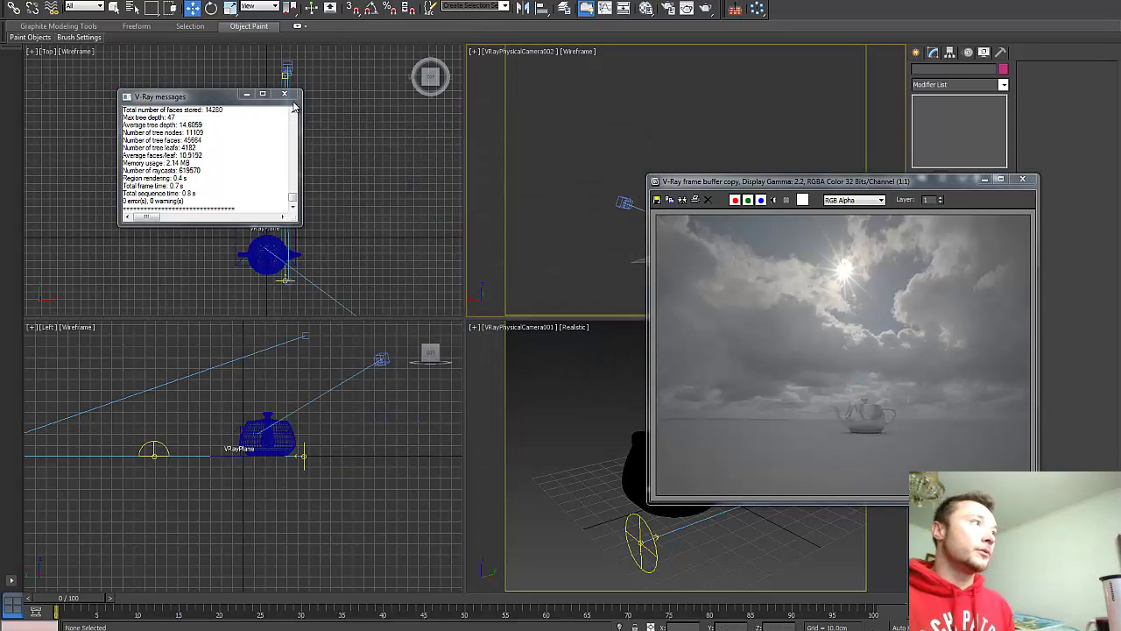
click(295, 106)
Set VRaySun001 intensity multiplier to 0.5 and size multiplier to 2.0
click(282, 287)
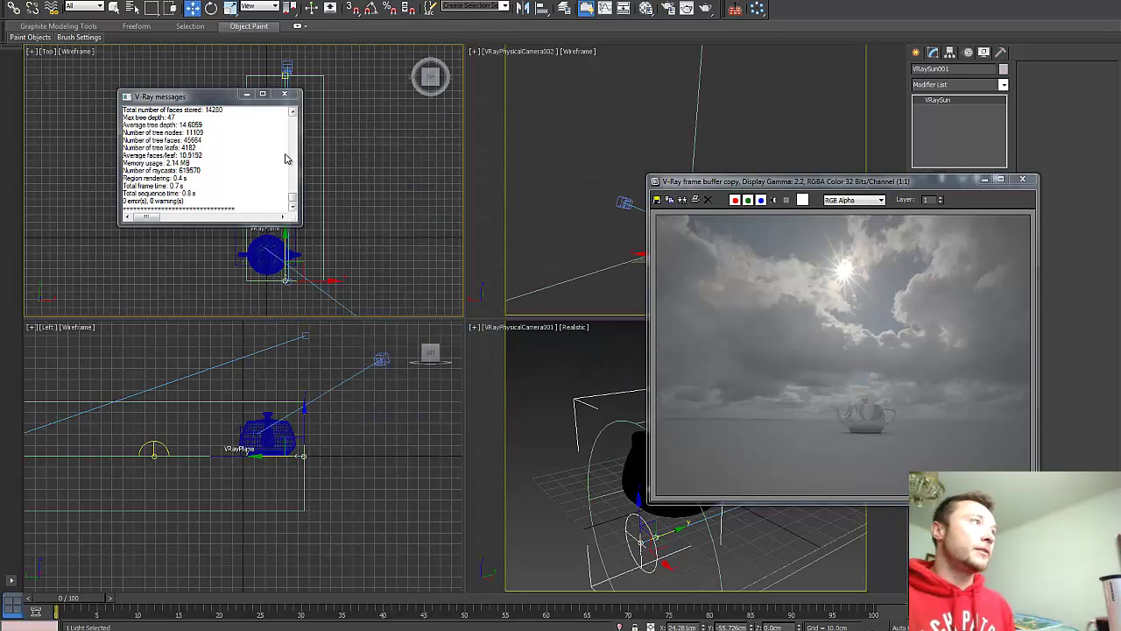
drag(749, 181, 453, 316)
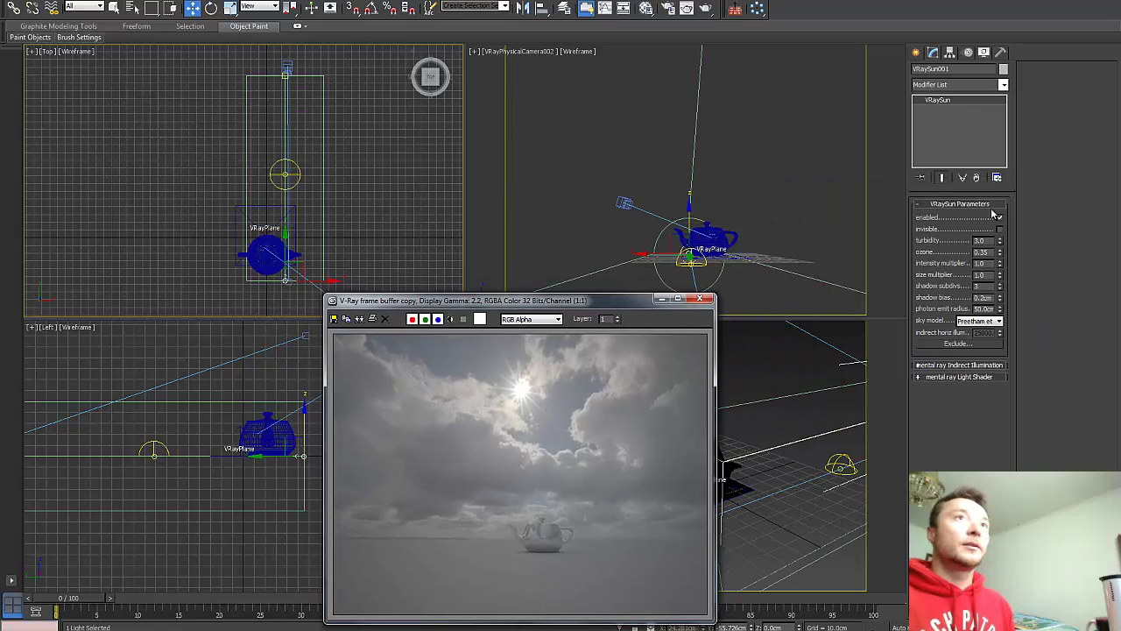
click(989, 264)
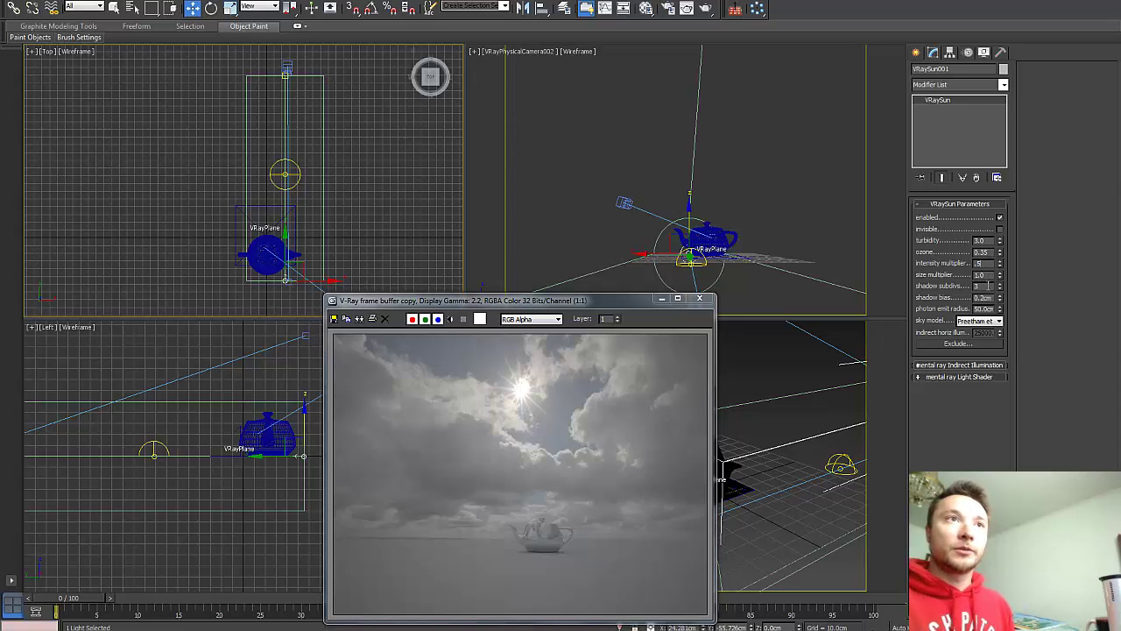
click(989, 274)
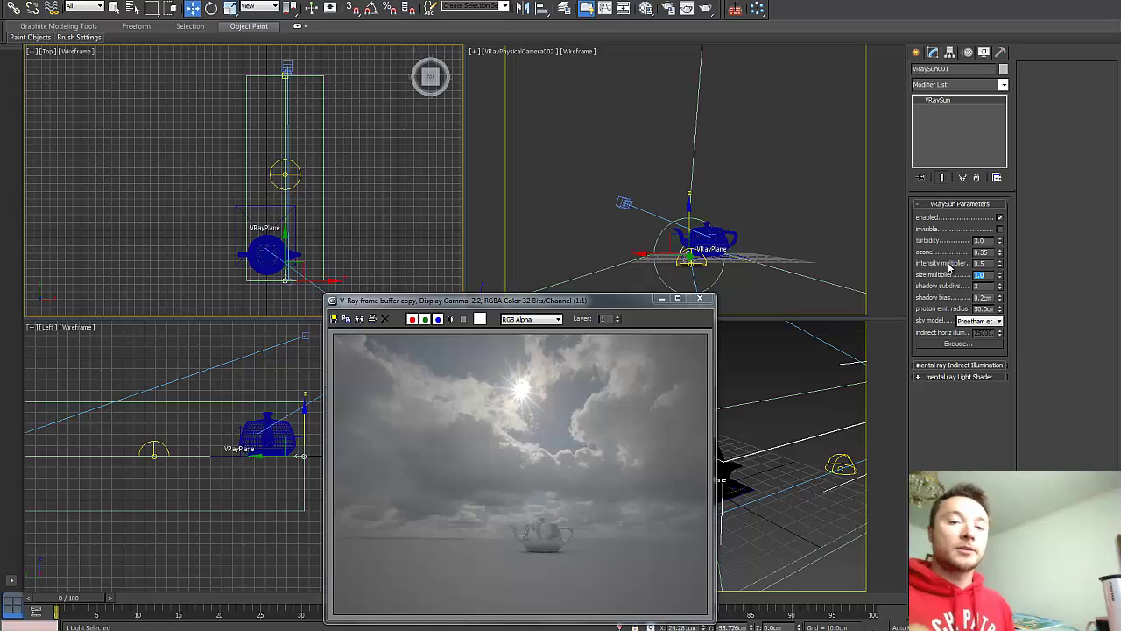
key(Return)
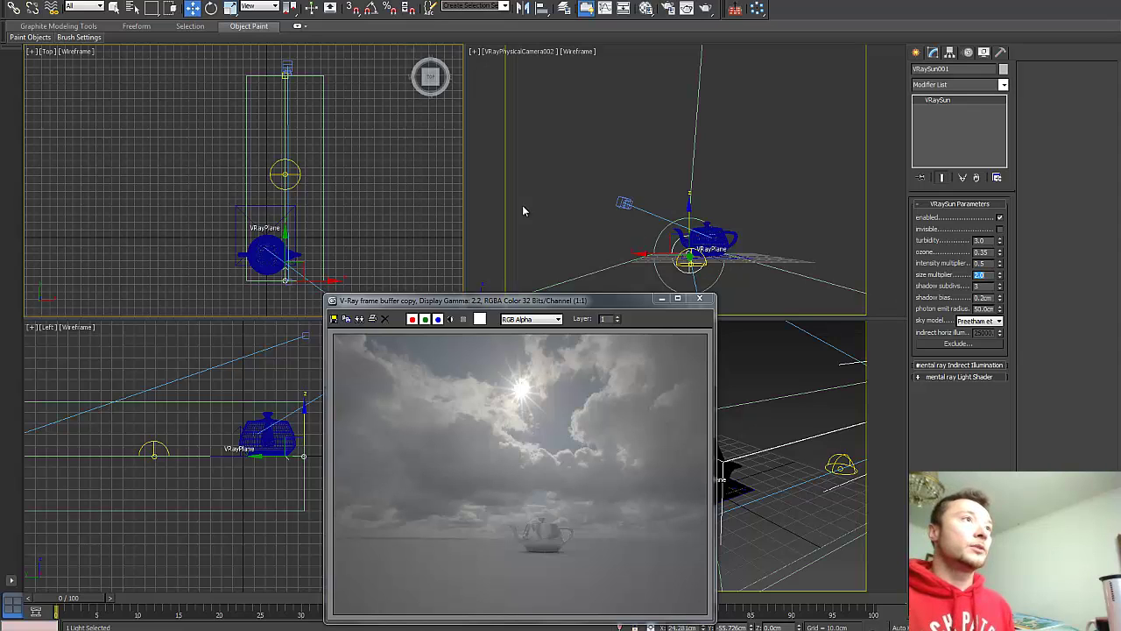
Hide the dome light and raise VRaySun001 higher above the teapot
click(298, 175)
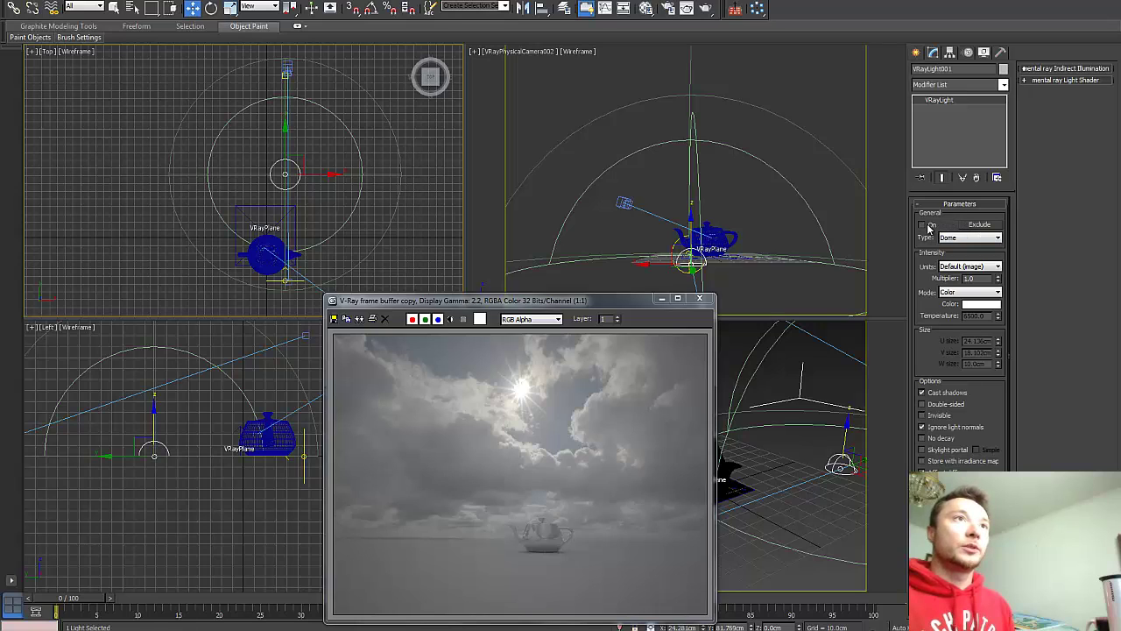
key(Delete)
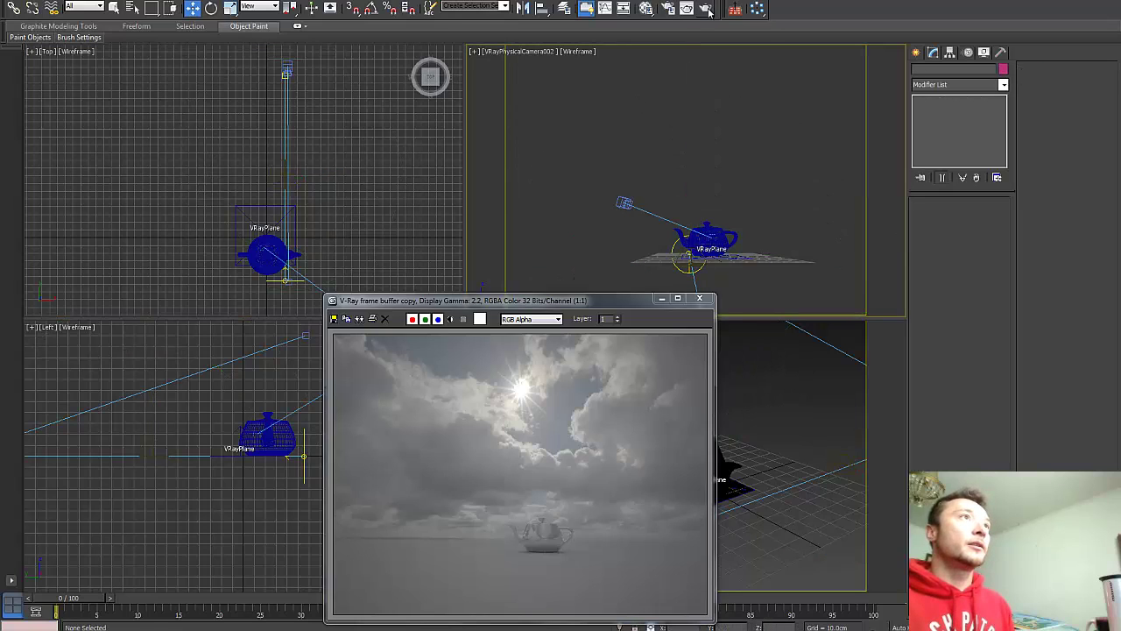
click(675, 247)
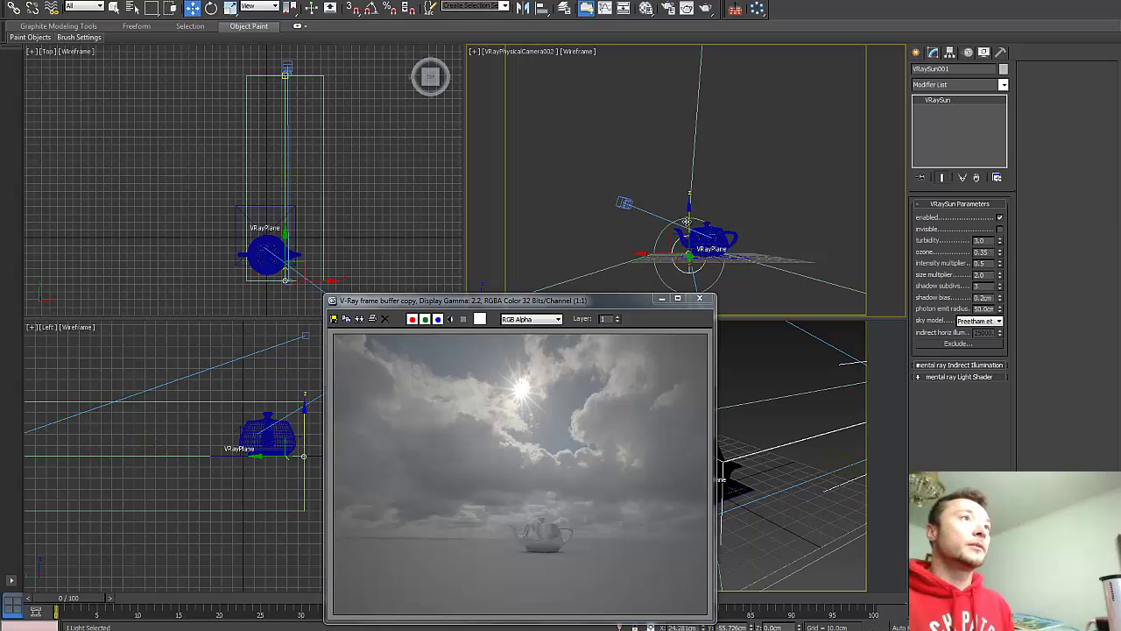
drag(687, 221, 685, 70)
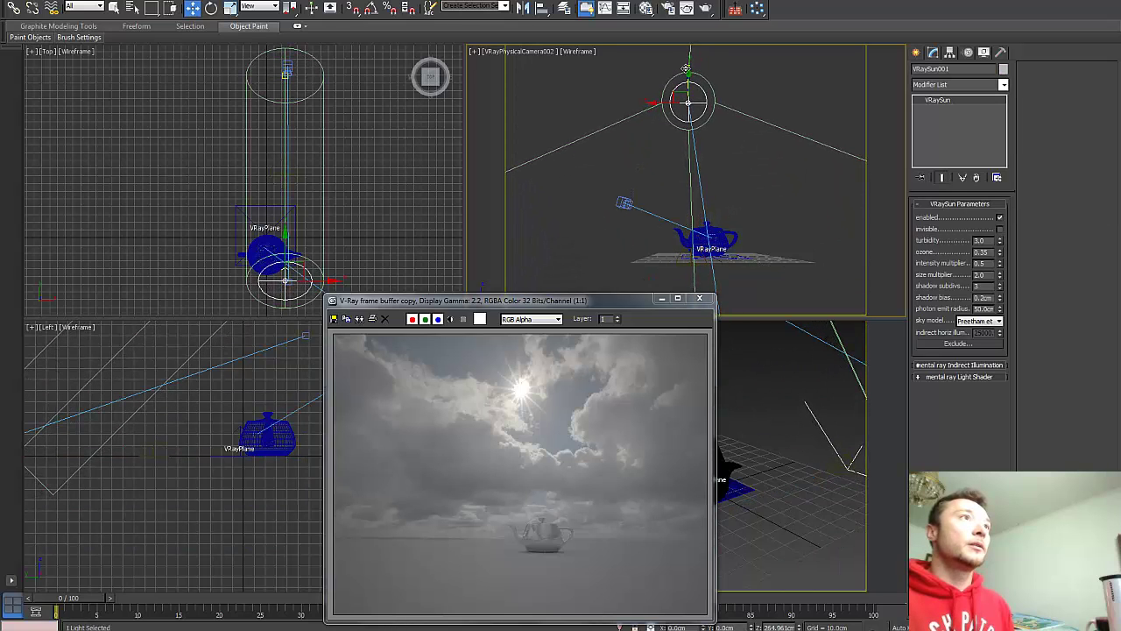
Render the sun-only lighting with the saved copy placed beside it, then close the render
click(706, 9)
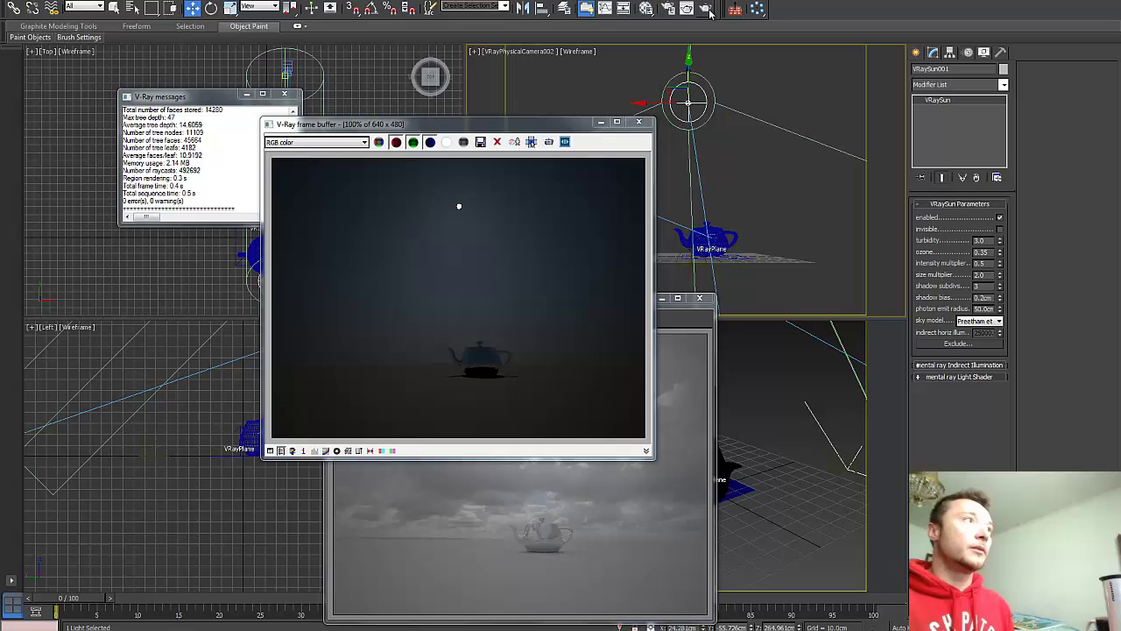
click(666, 324)
drag(609, 307, 936, 130)
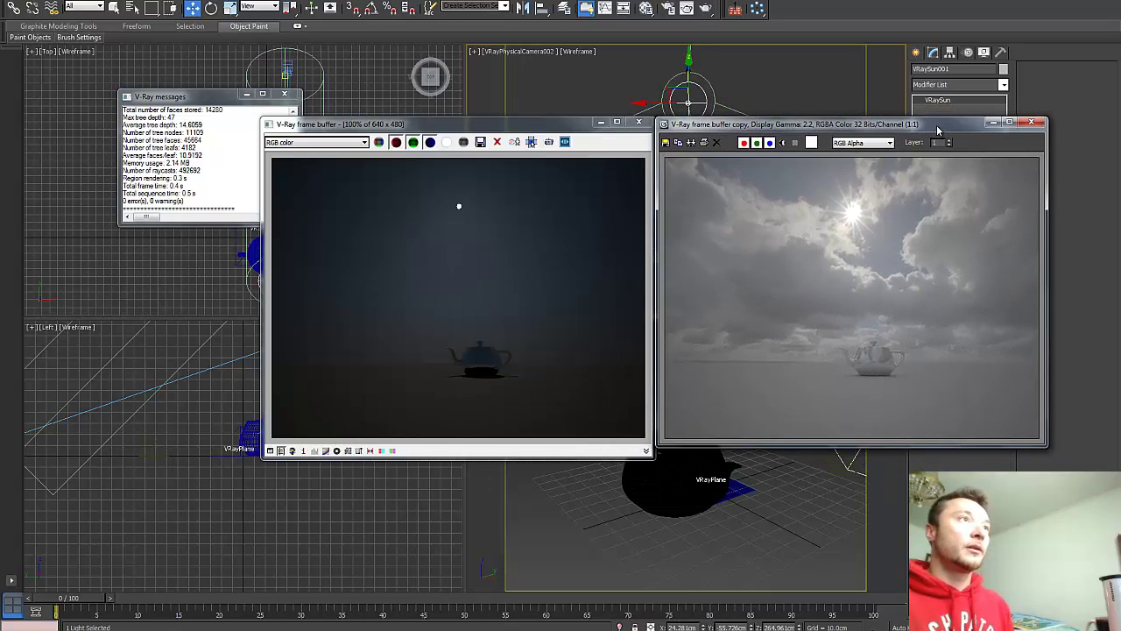
drag(845, 447, 843, 465)
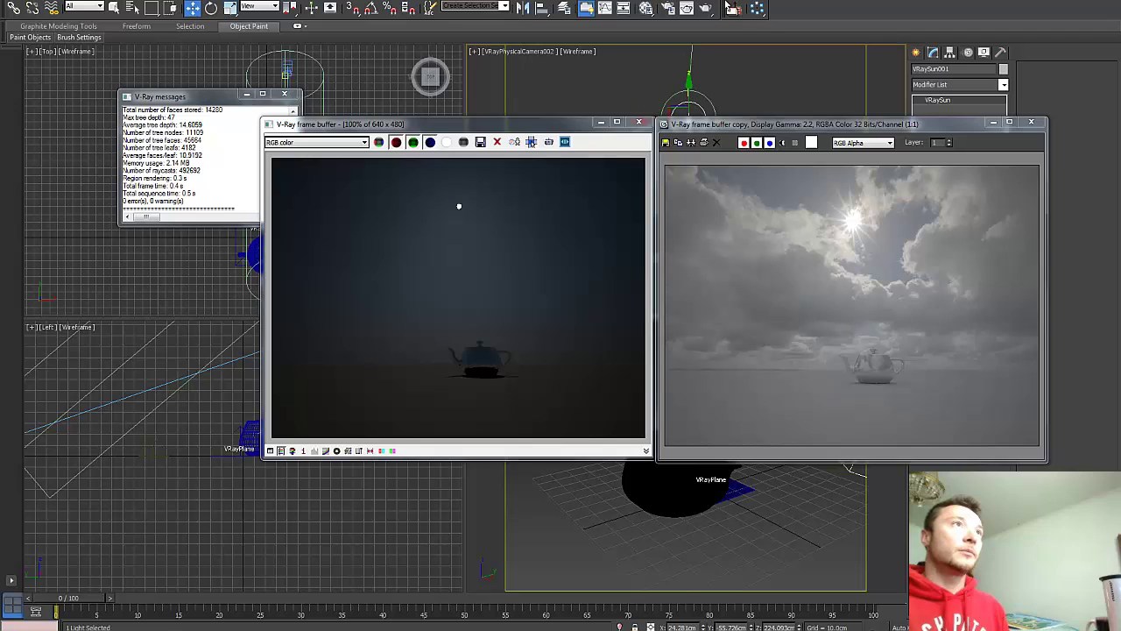
click(706, 8)
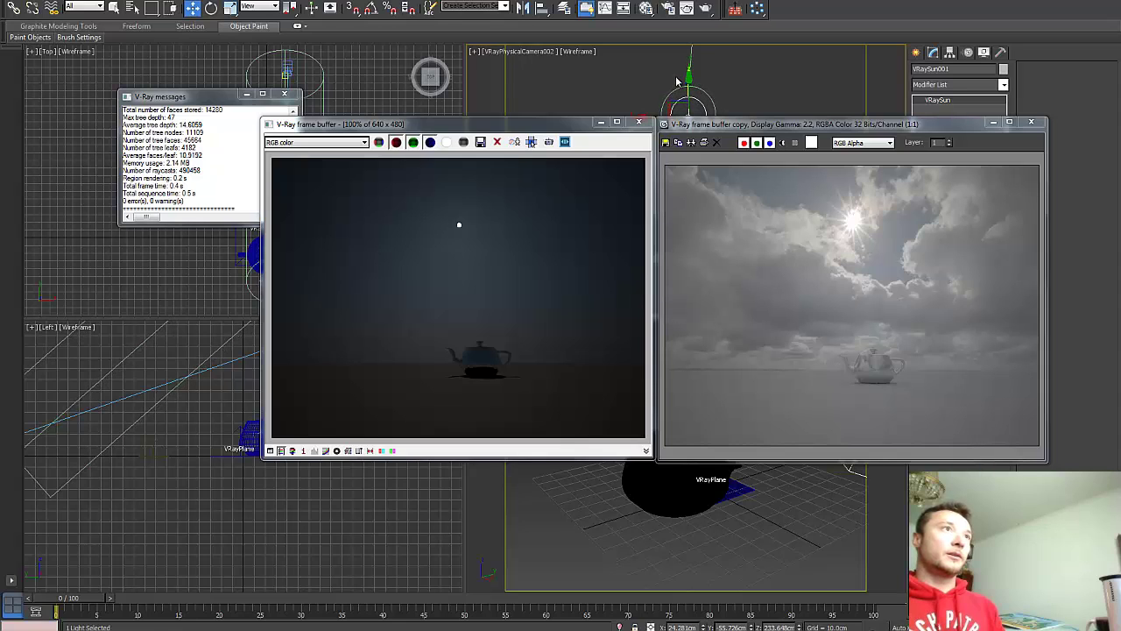
click(707, 9)
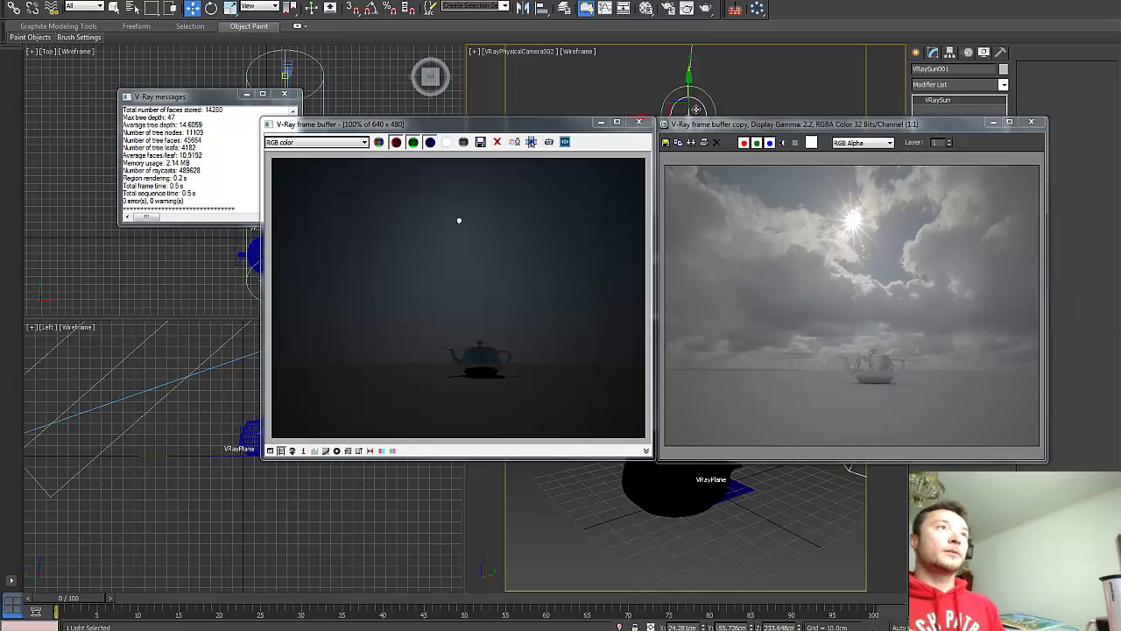
click(639, 121)
Close the old render windows and render the teapot from the camera view
click(1031, 121)
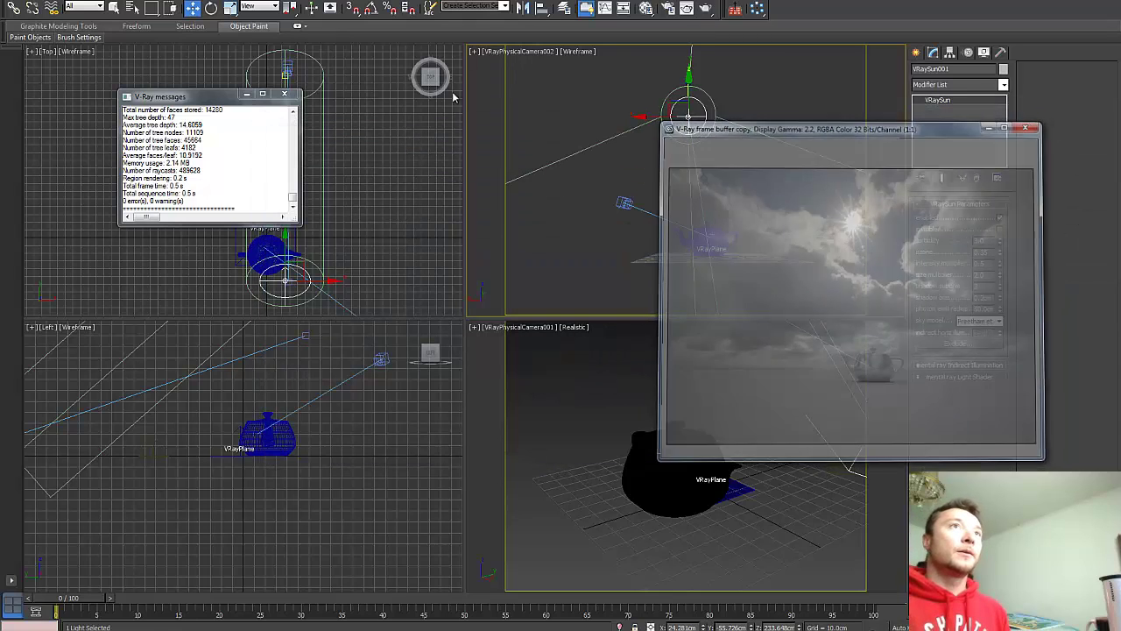
click(284, 93)
click(482, 412)
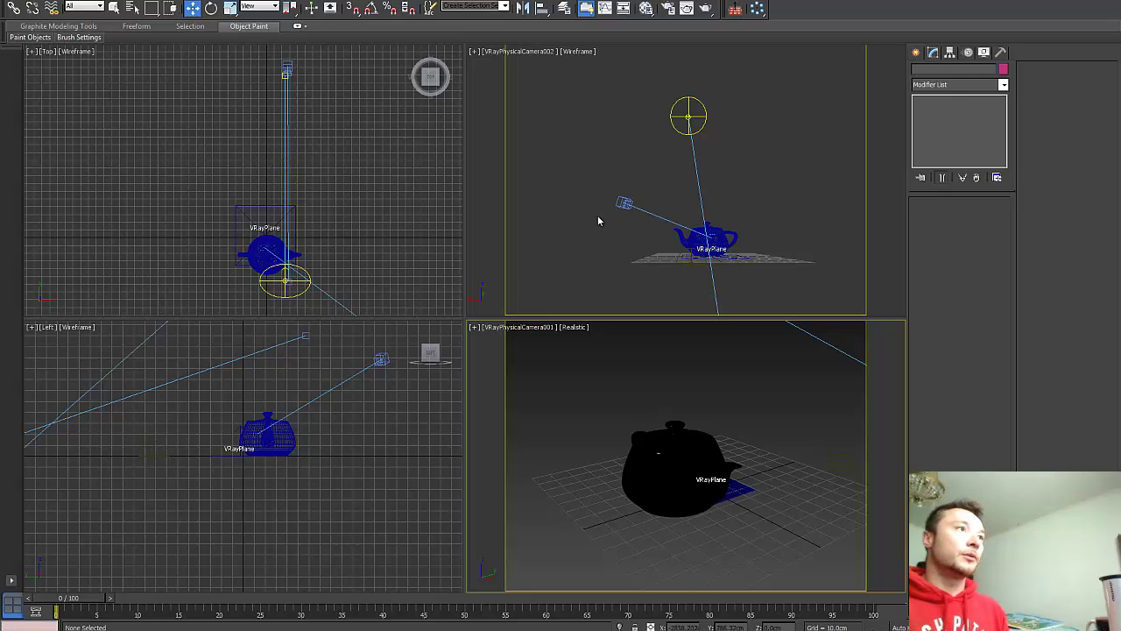
click(708, 9)
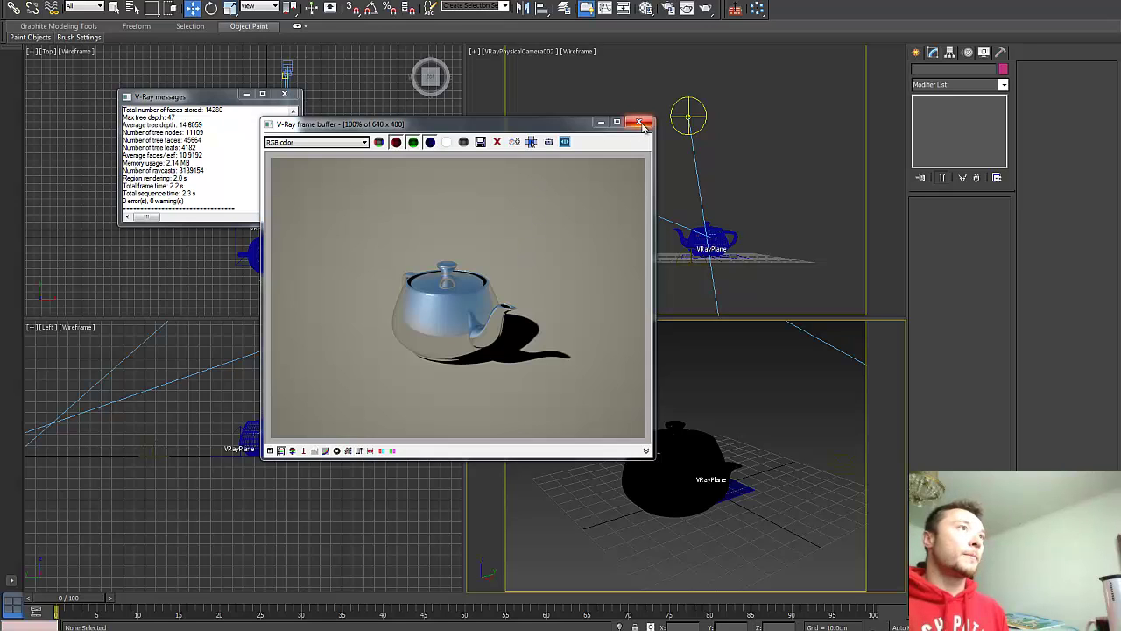
Compare the render with sRGB display on and off, then close the messages and frame buffer
click(347, 450)
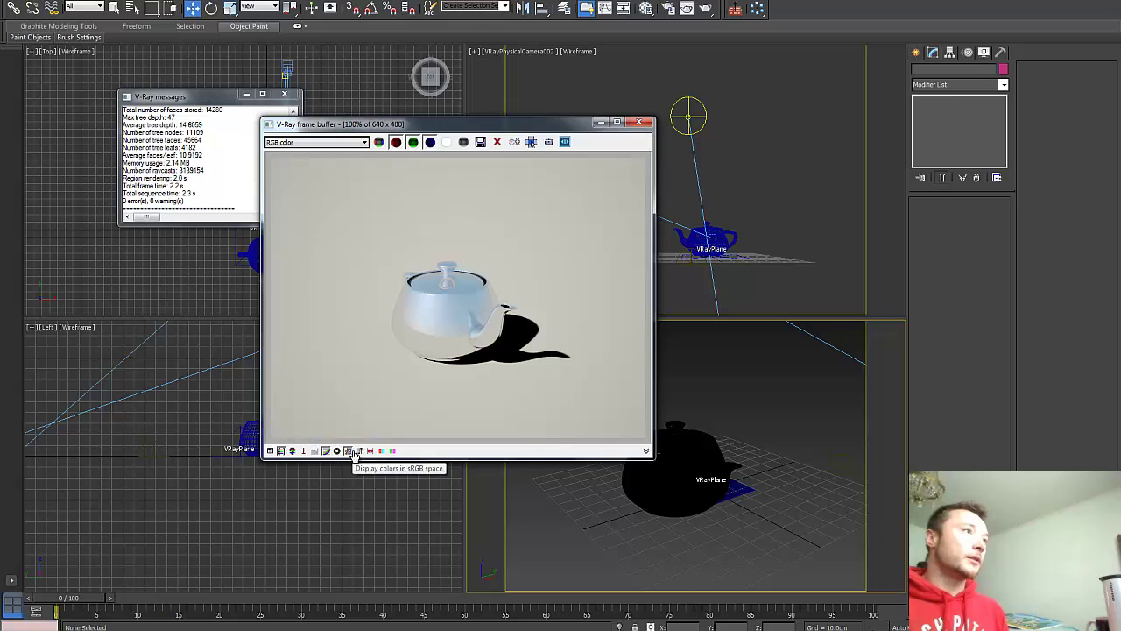
click(348, 450)
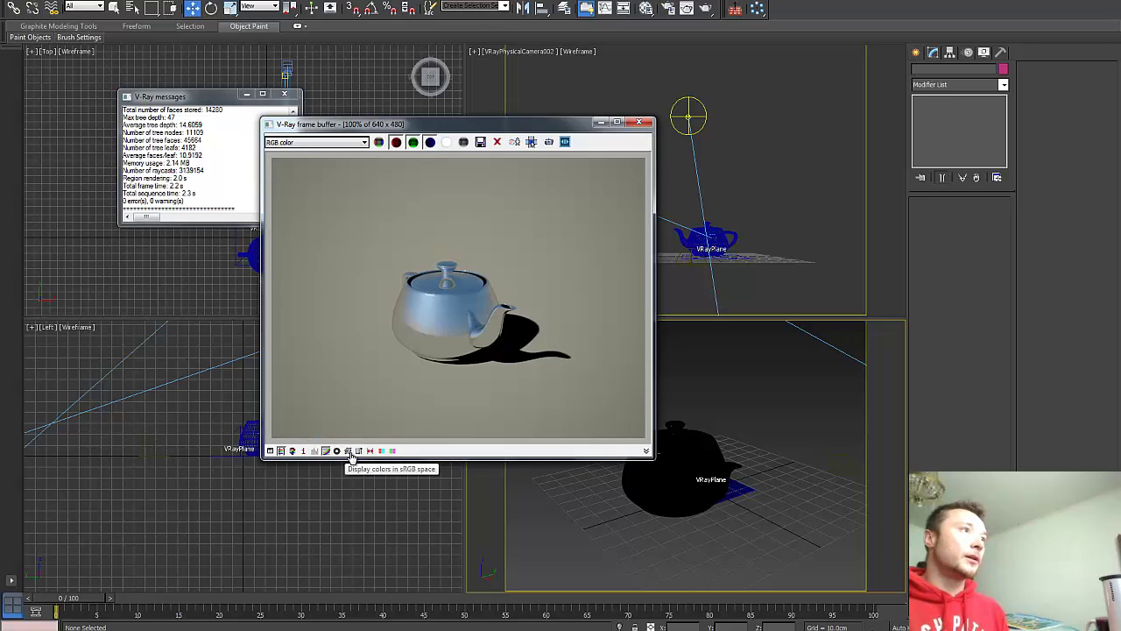
click(347, 450)
click(347, 451)
click(348, 450)
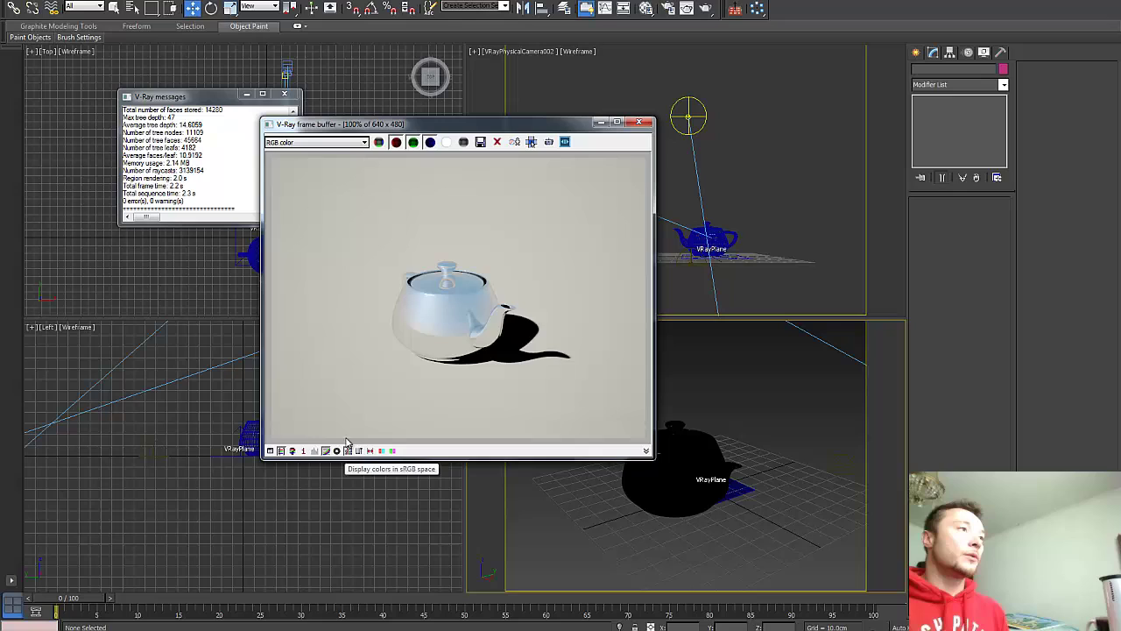
click(284, 94)
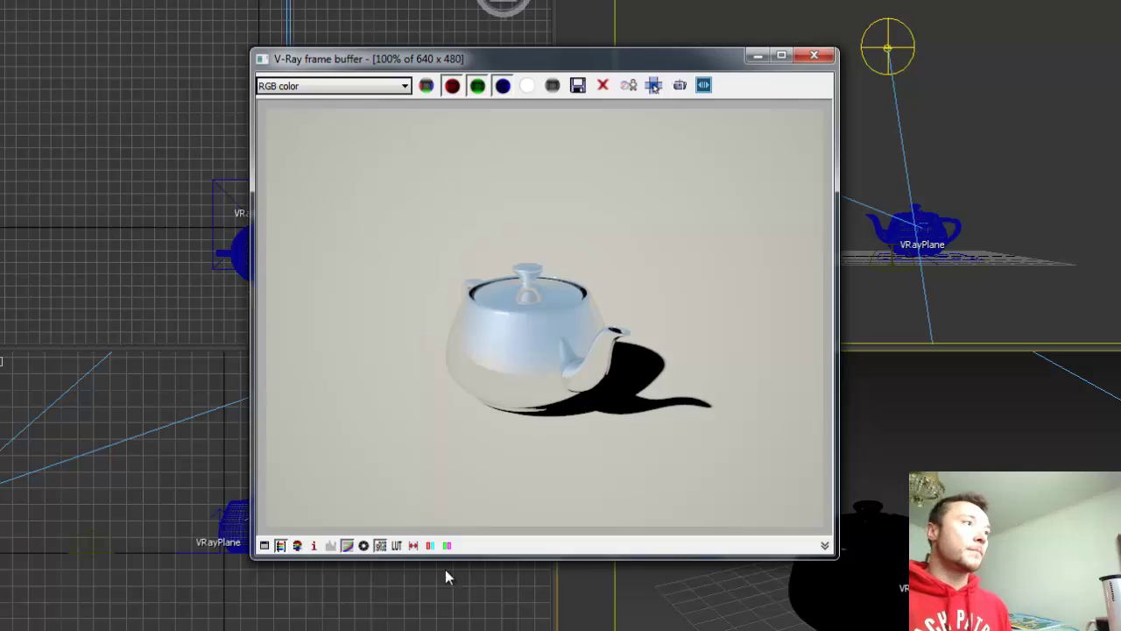
click(381, 545)
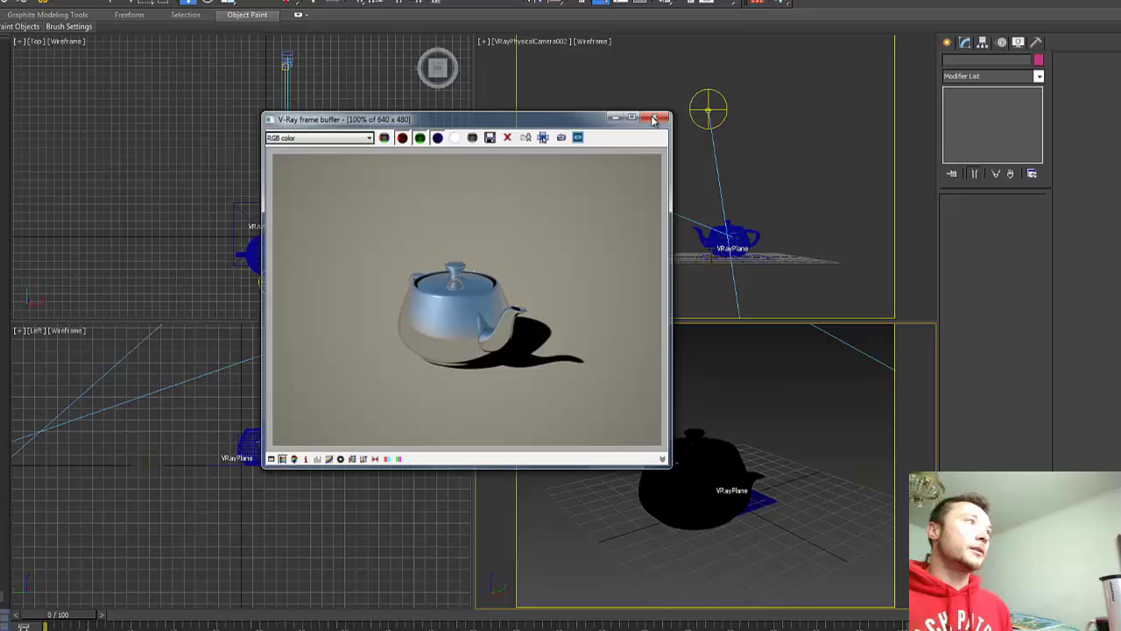
click(813, 56)
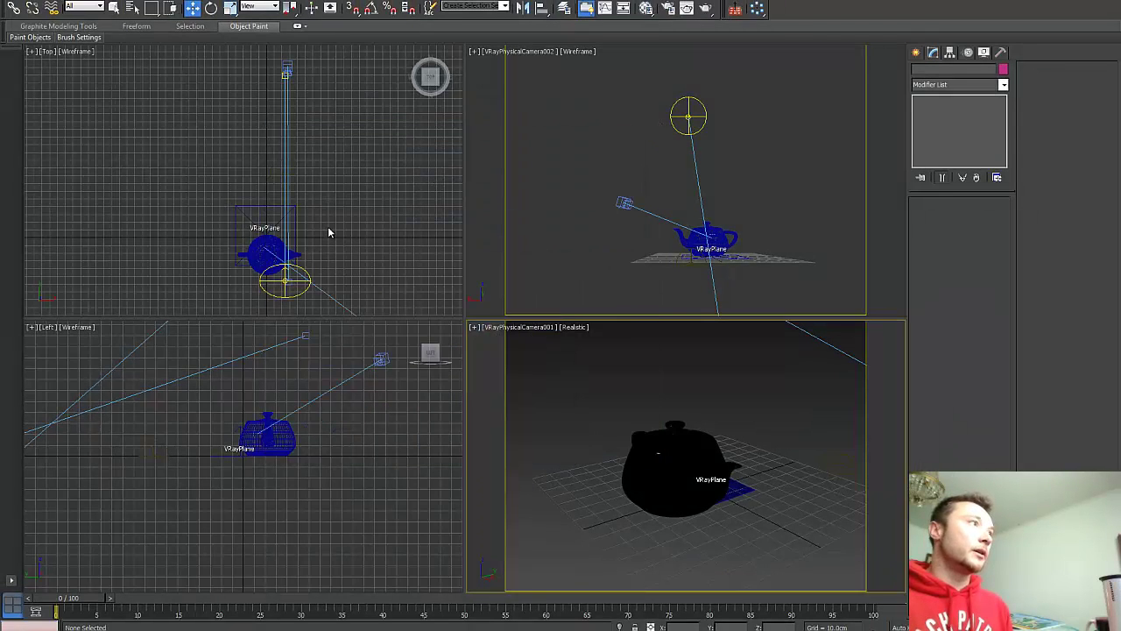
Unhide the dome light and render the scene lit by both dome and sun
click(285, 173)
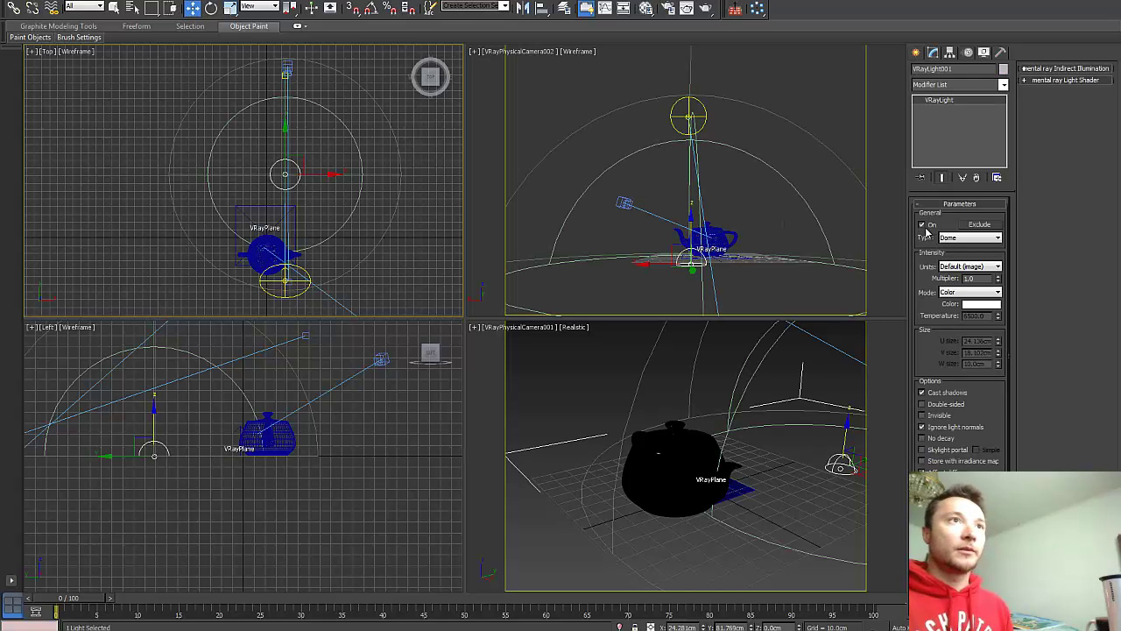
click(531, 356)
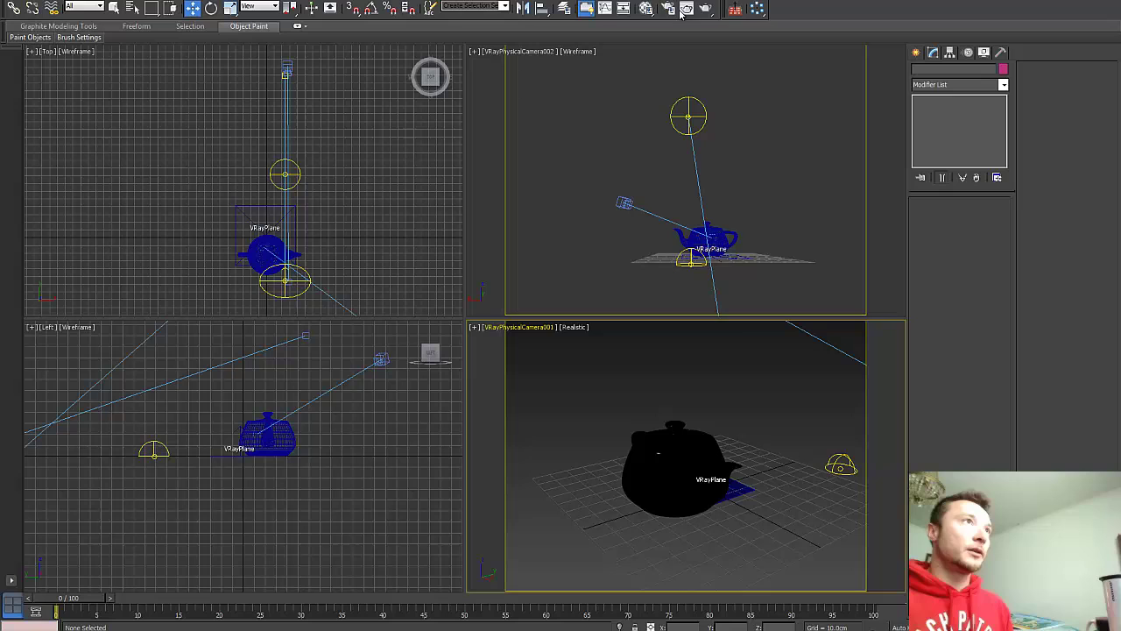
click(706, 9)
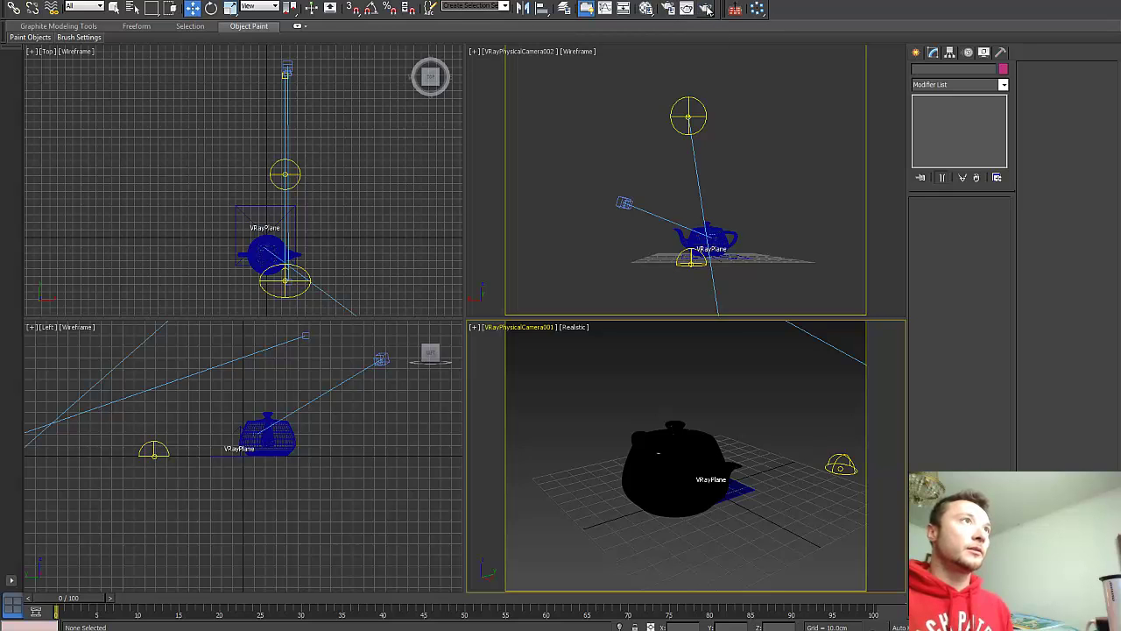
click(706, 9)
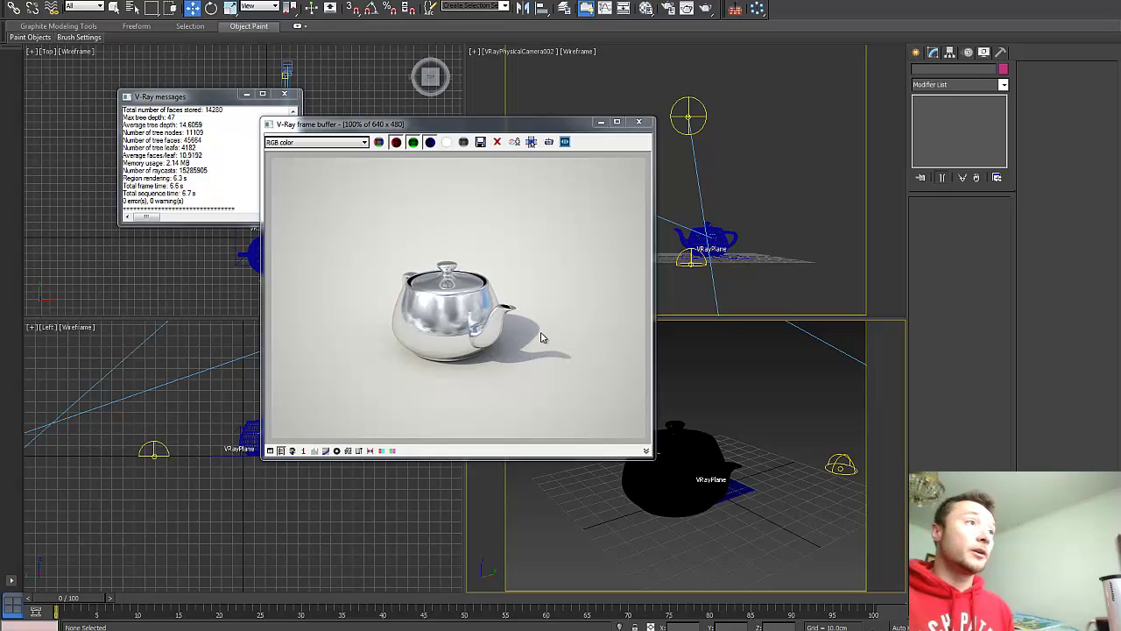
Switch VRaySun001 off and render the teapot lit only by the dome
click(689, 120)
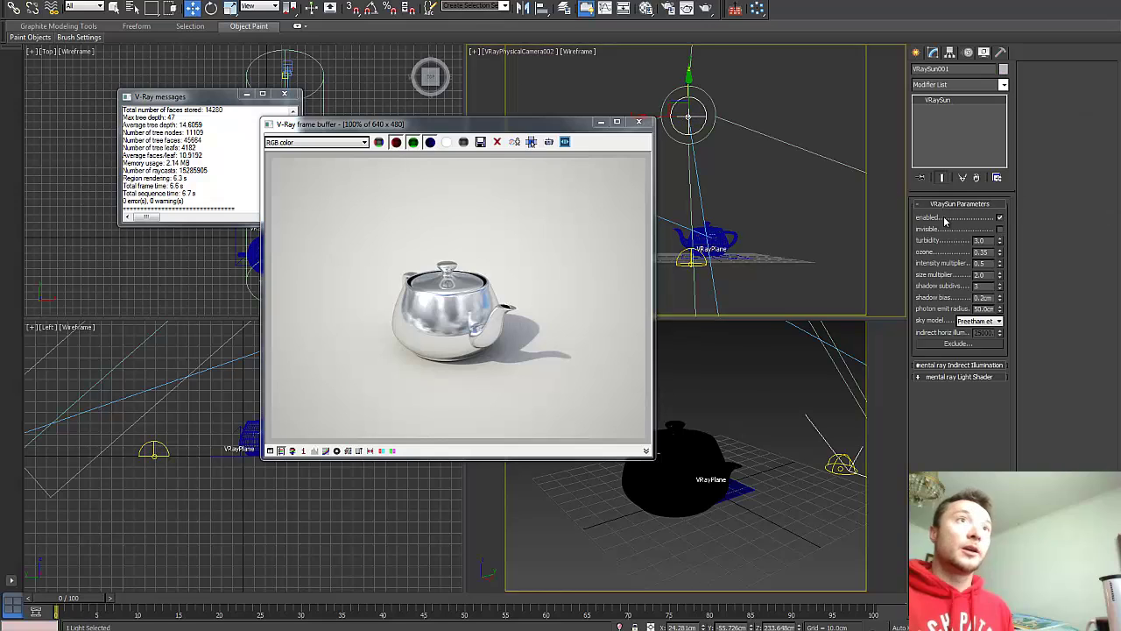
click(1000, 218)
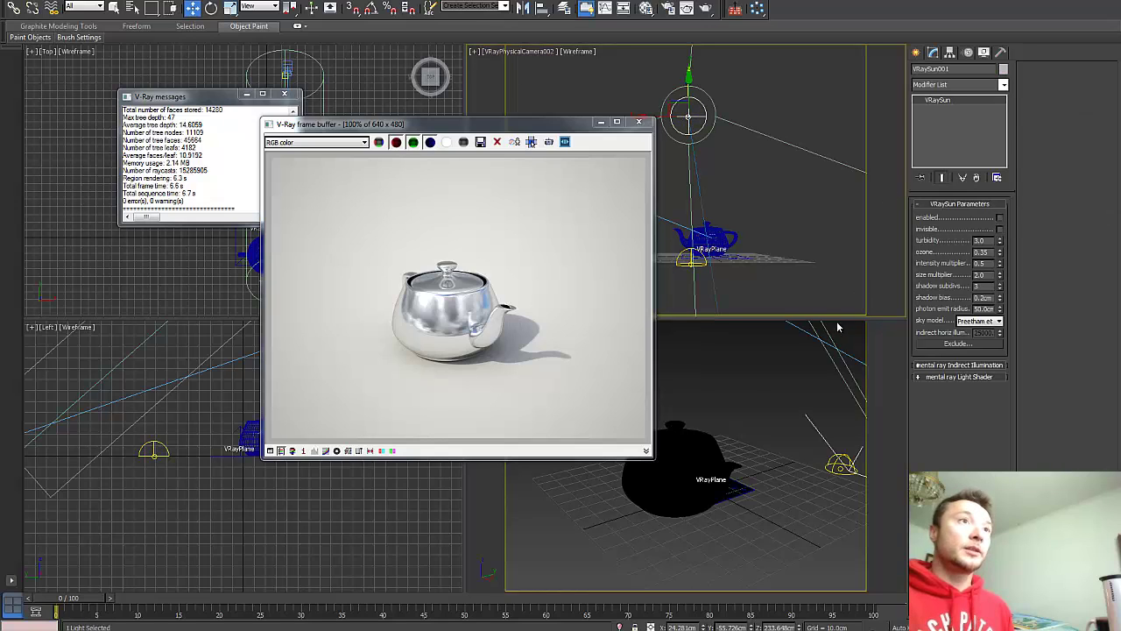
key(Delete)
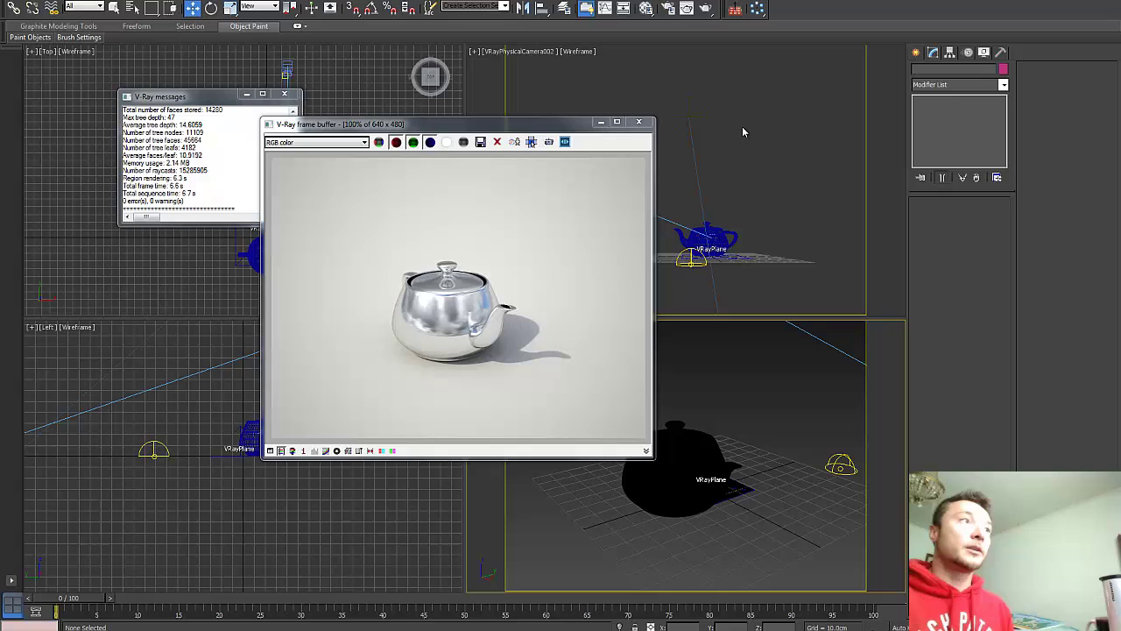
click(707, 8)
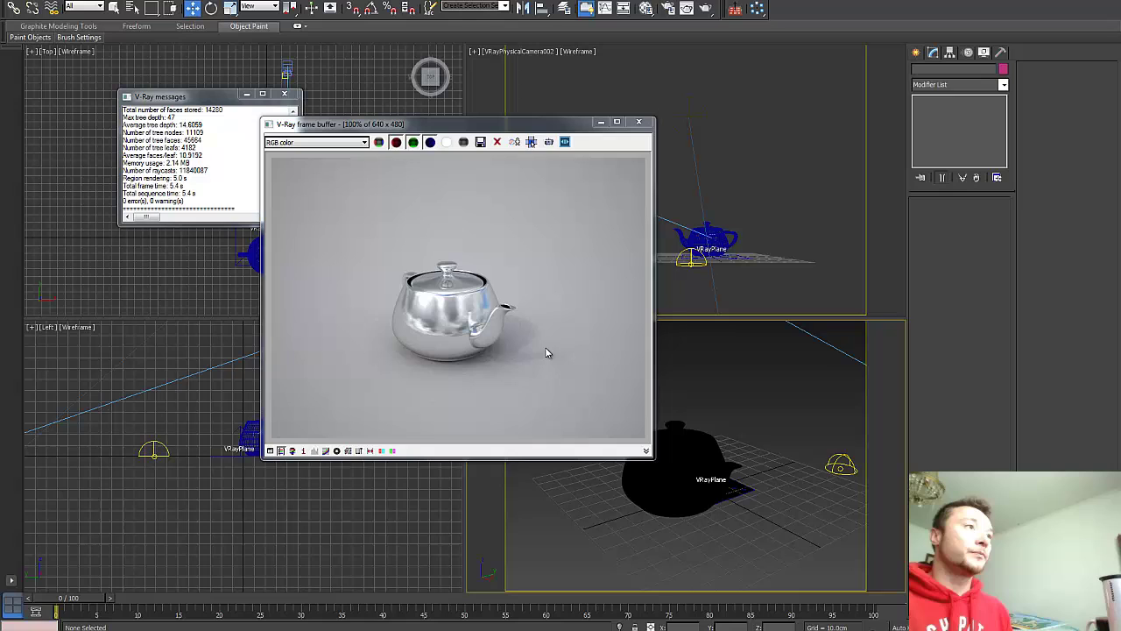
Close the render windows and delete the extra camera VRayPhysicalCamera002
click(638, 121)
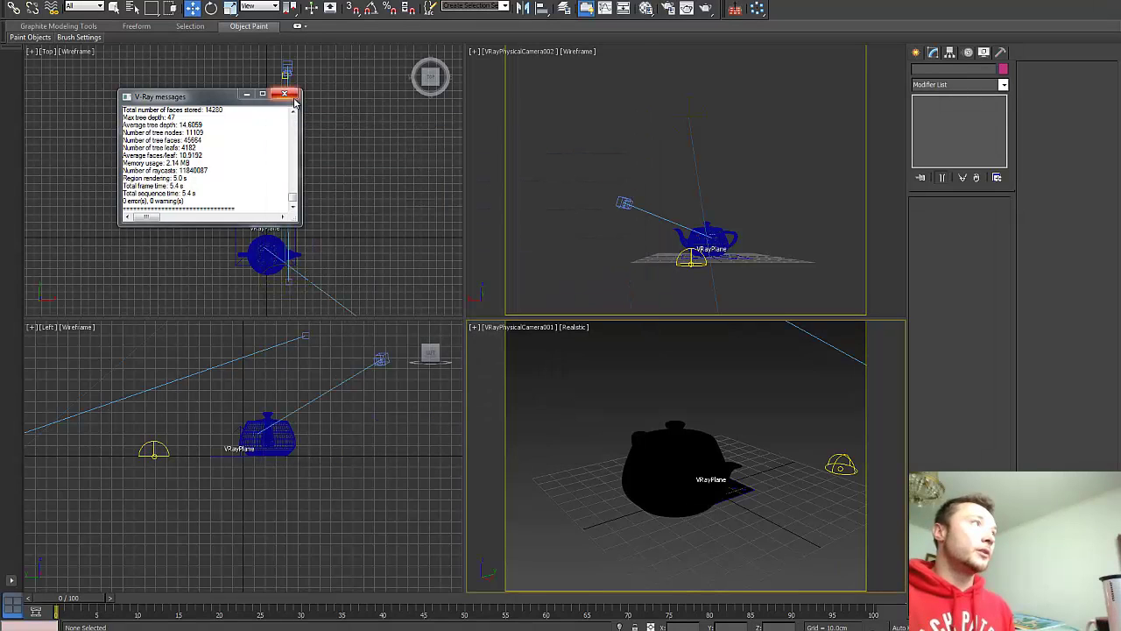
click(292, 96)
click(288, 66)
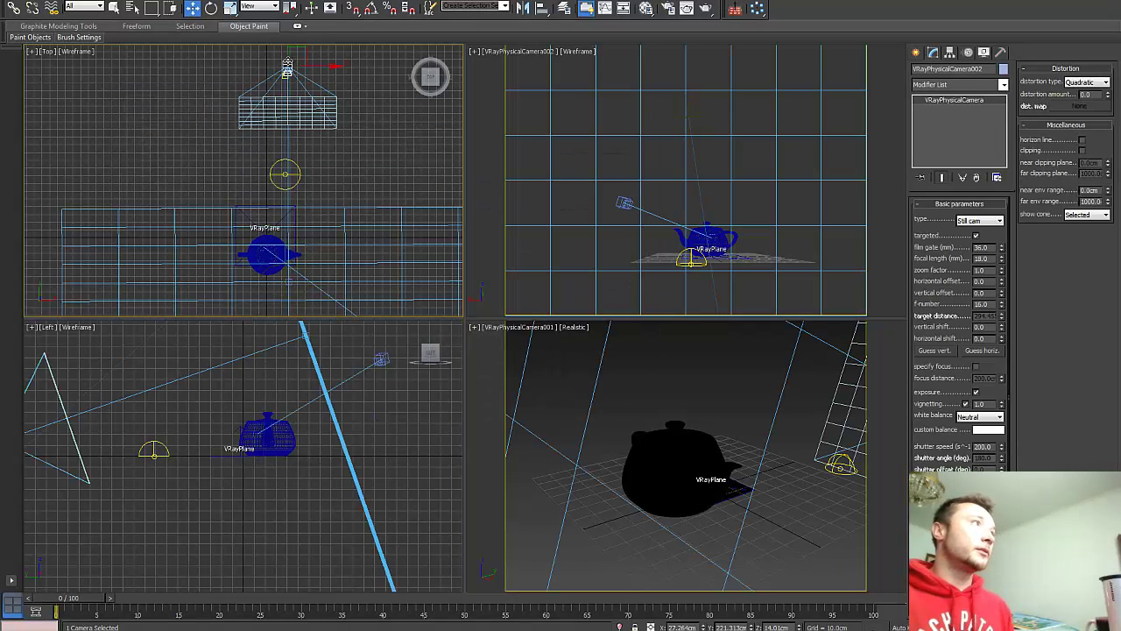
key(Delete)
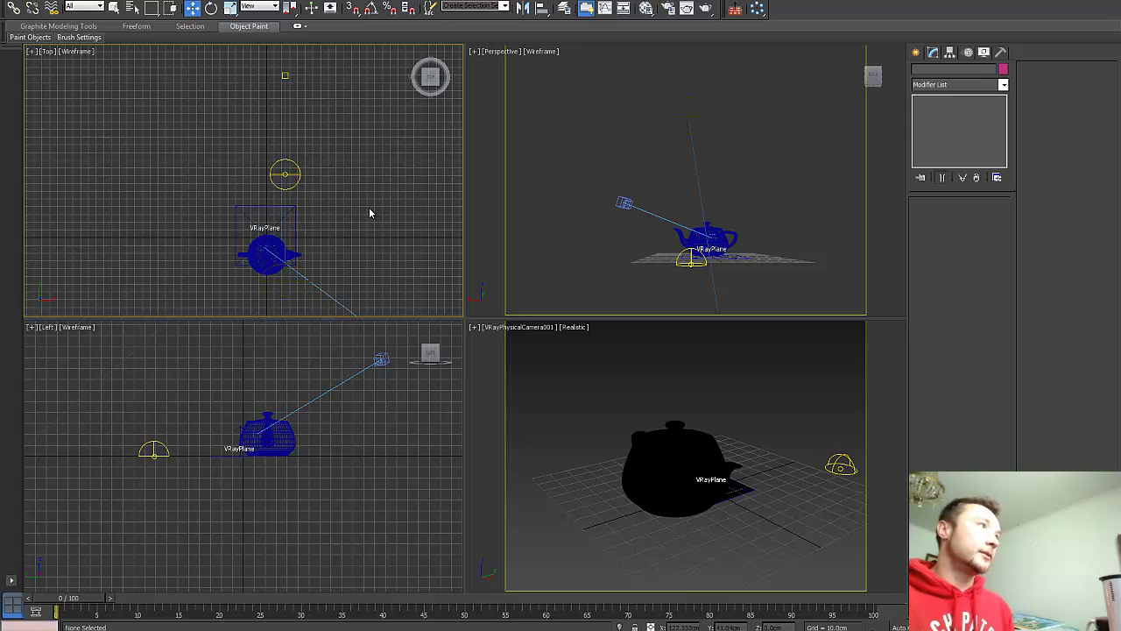
Re-enable VRaySun and link it, with its target, to the dome light VRayLight001
click(284, 284)
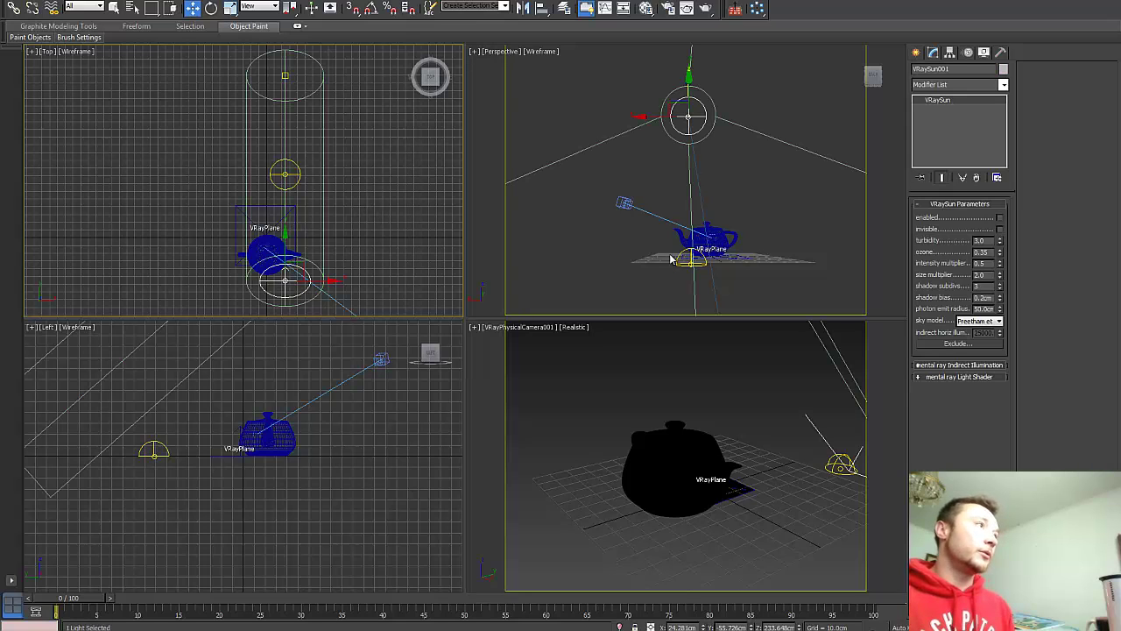
click(1000, 219)
click(367, 164)
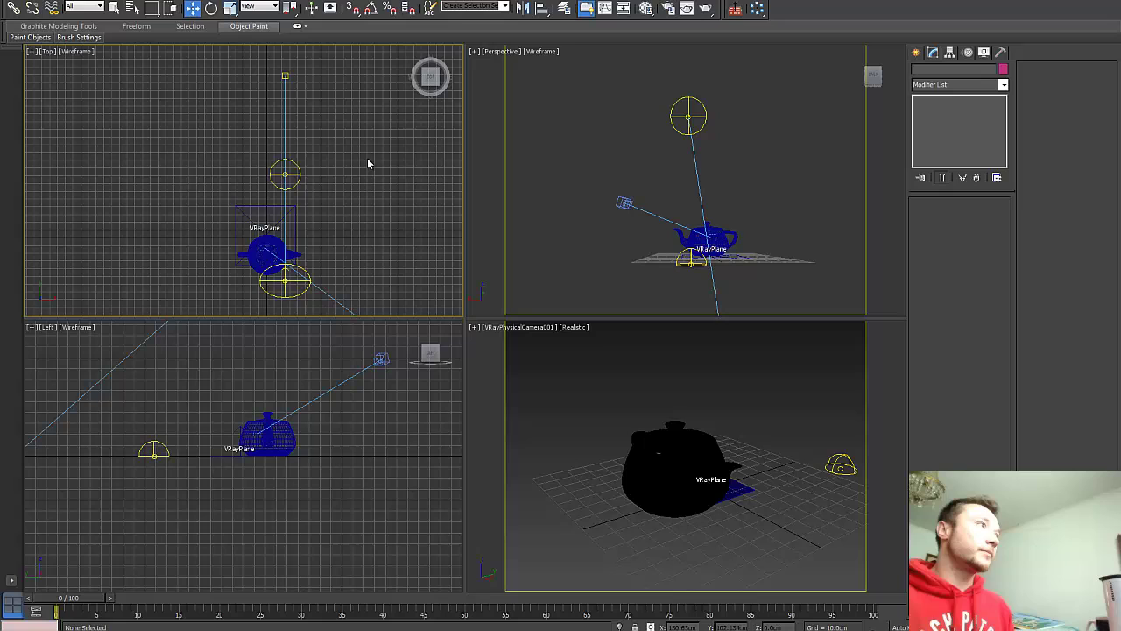
click(287, 281)
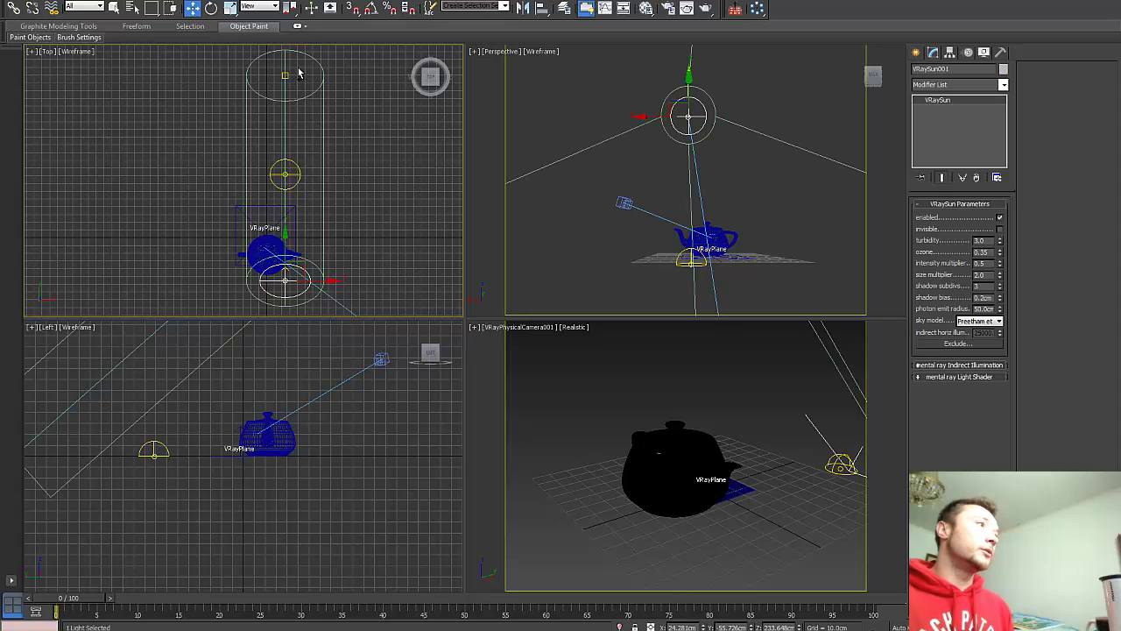
click(285, 75)
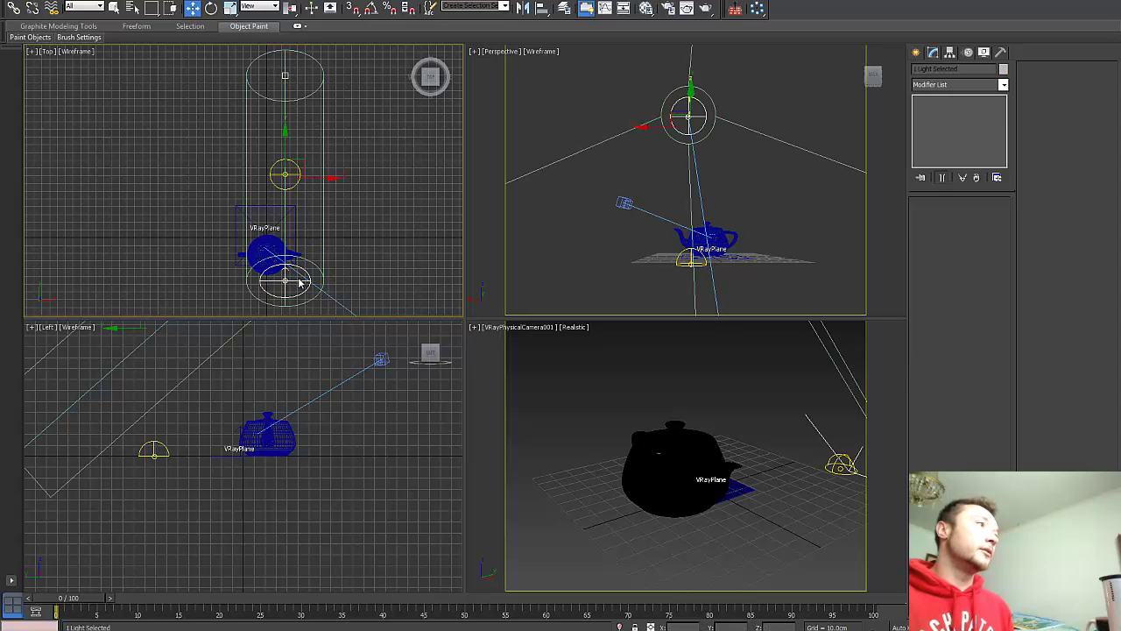
click(14, 12)
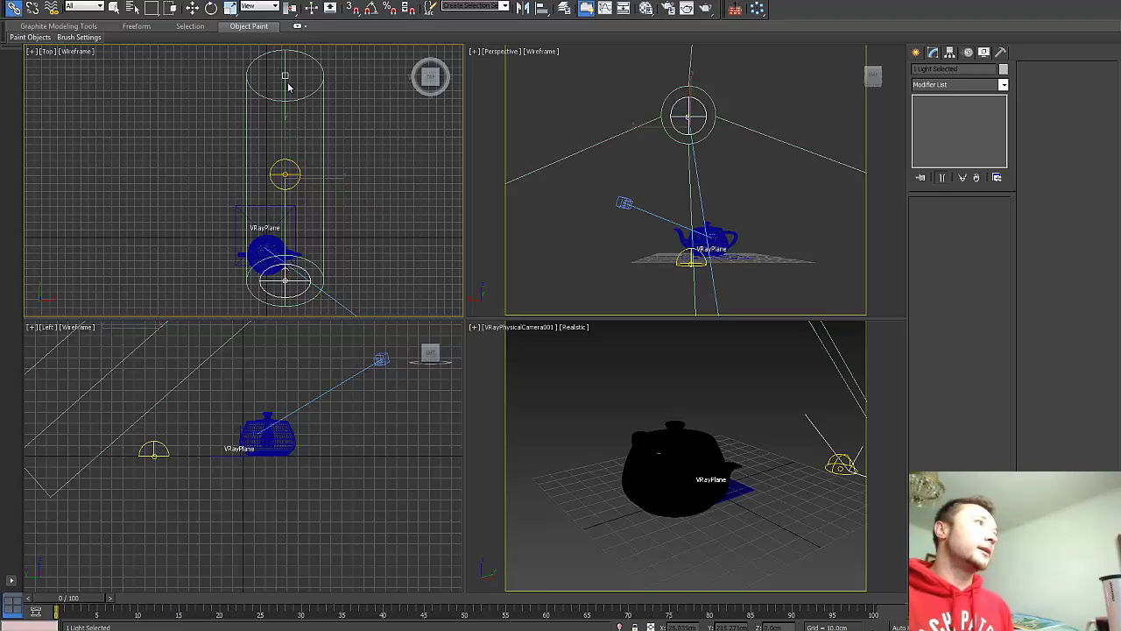
drag(287, 77, 298, 172)
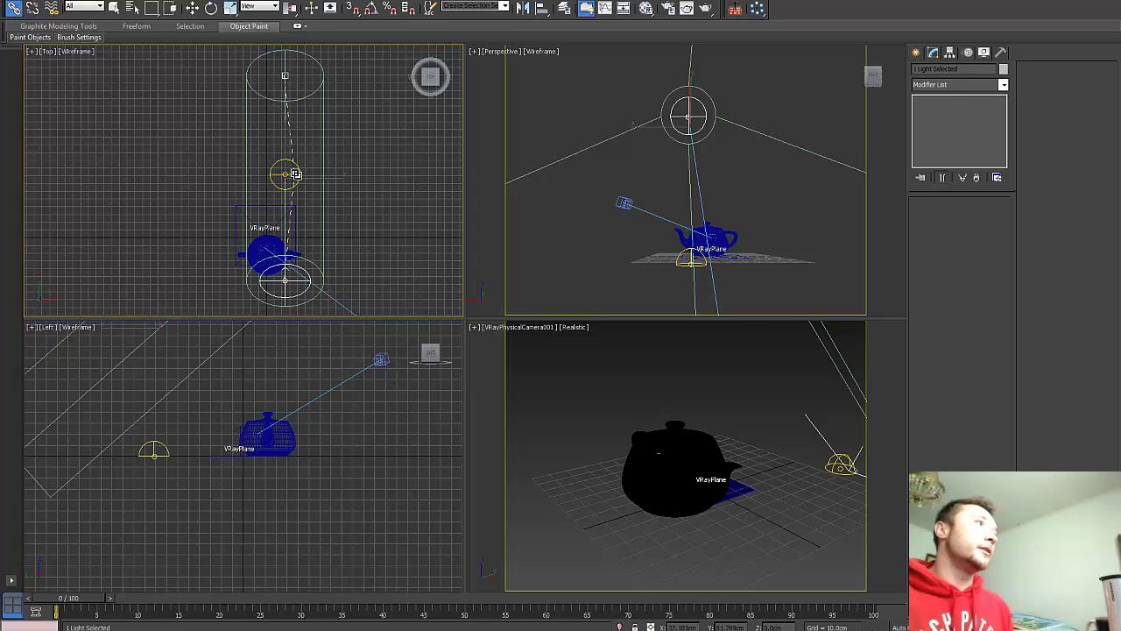
drag(297, 173, 298, 173)
Rotate the dome light to swing the sun around the teapot, then render
click(211, 7)
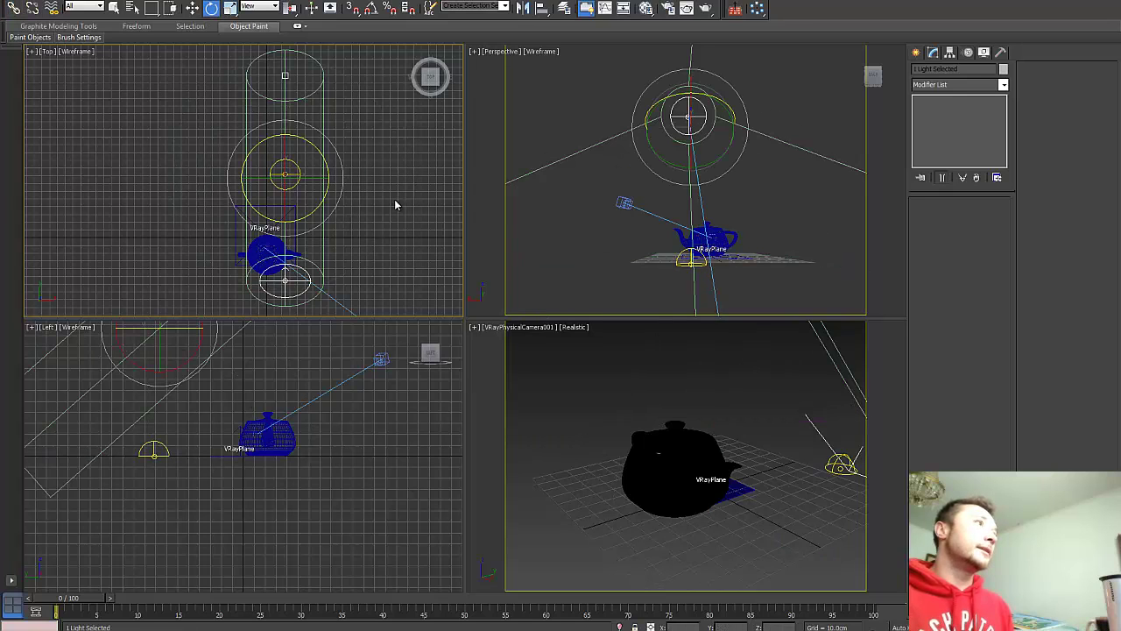
click(297, 167)
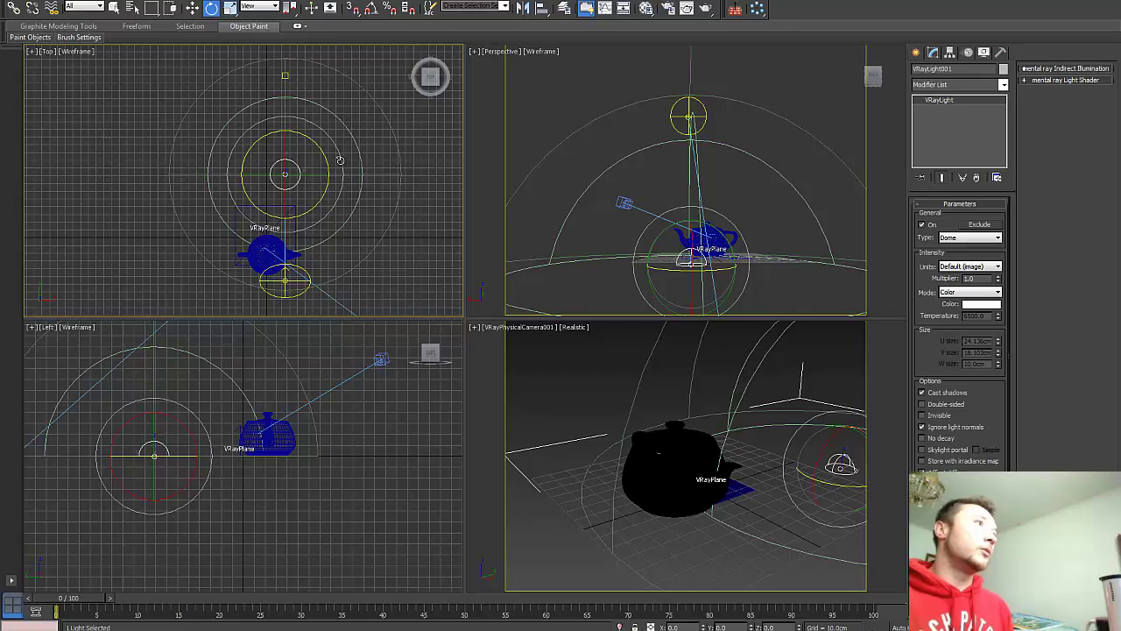
drag(340, 160, 314, 228)
click(546, 366)
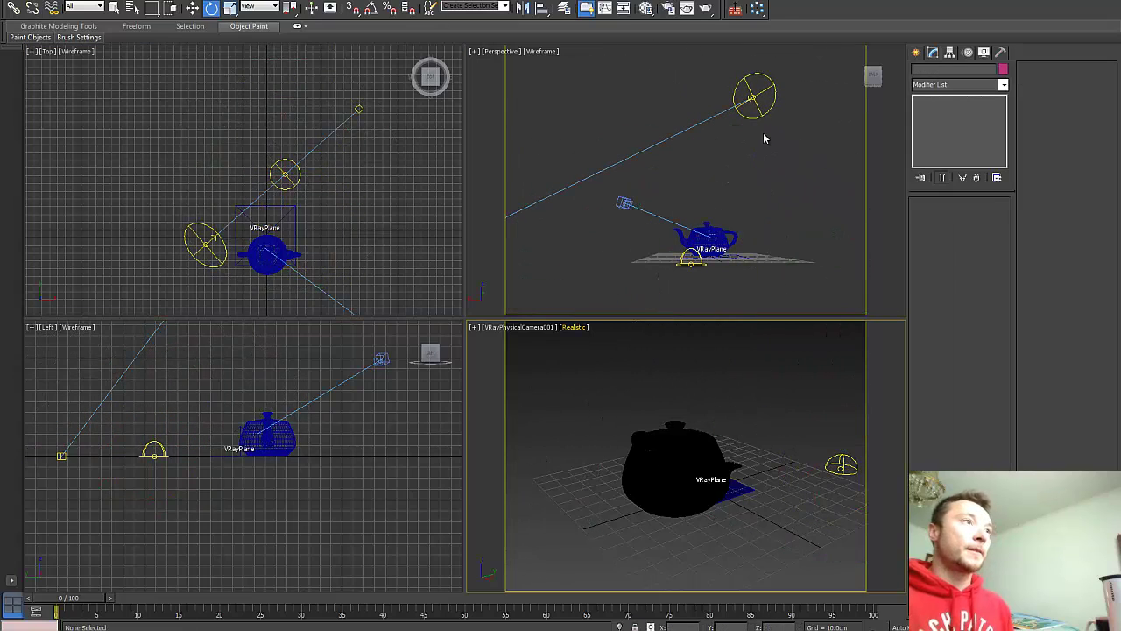
click(705, 9)
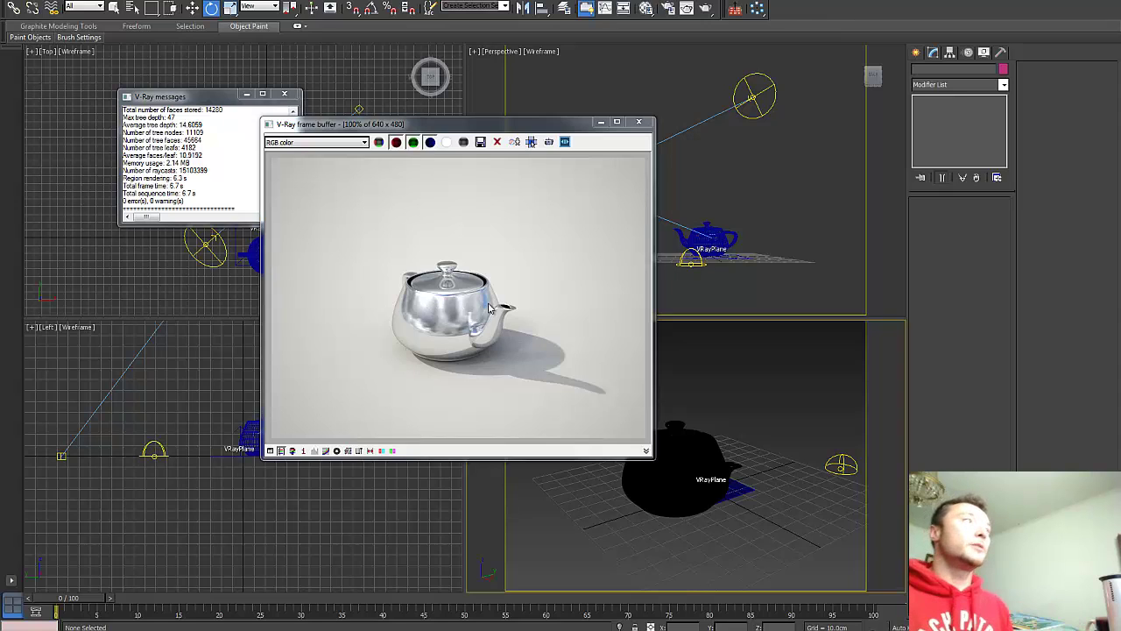
Close the V-Ray messages and frame buffer windows and select the dome light in the Top viewport
click(284, 93)
click(639, 121)
click(353, 103)
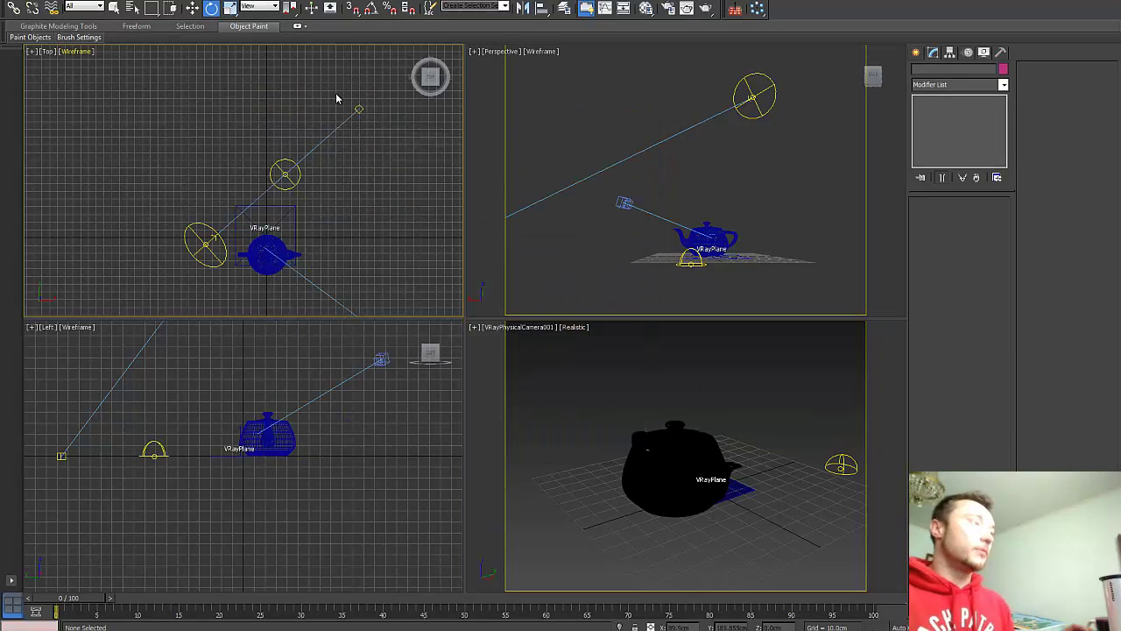
click(335, 94)
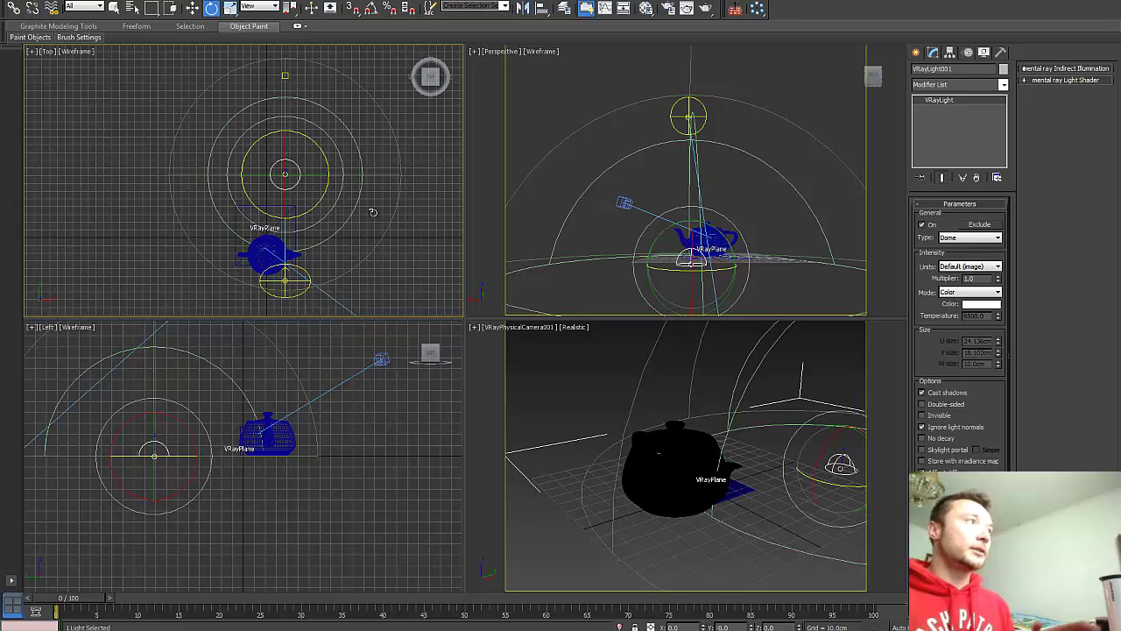
click(567, 359)
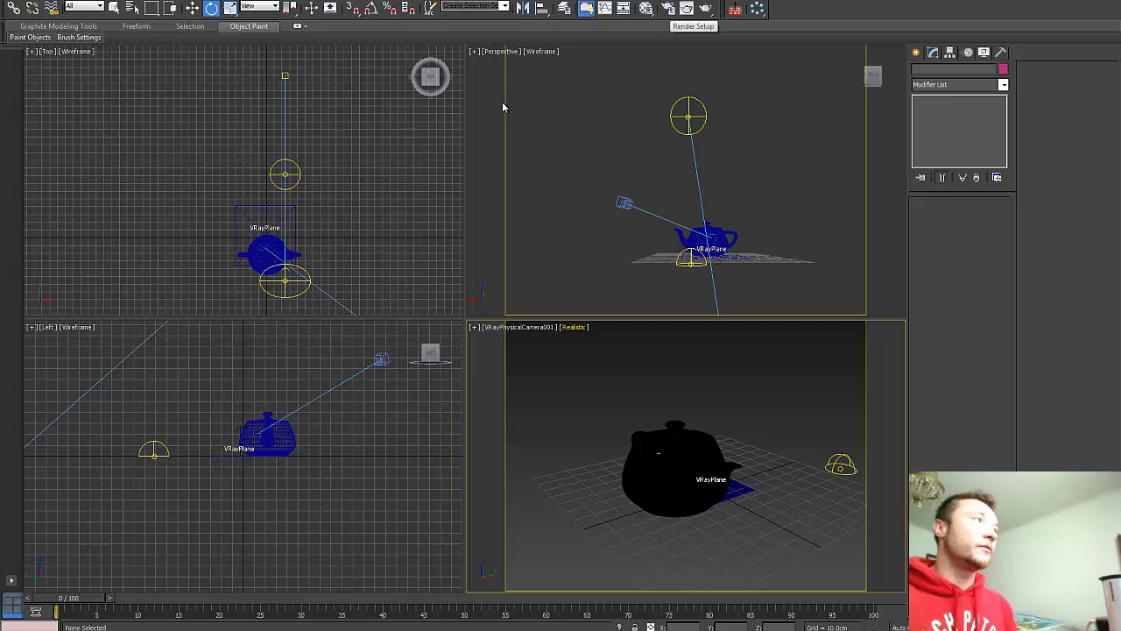
click(299, 174)
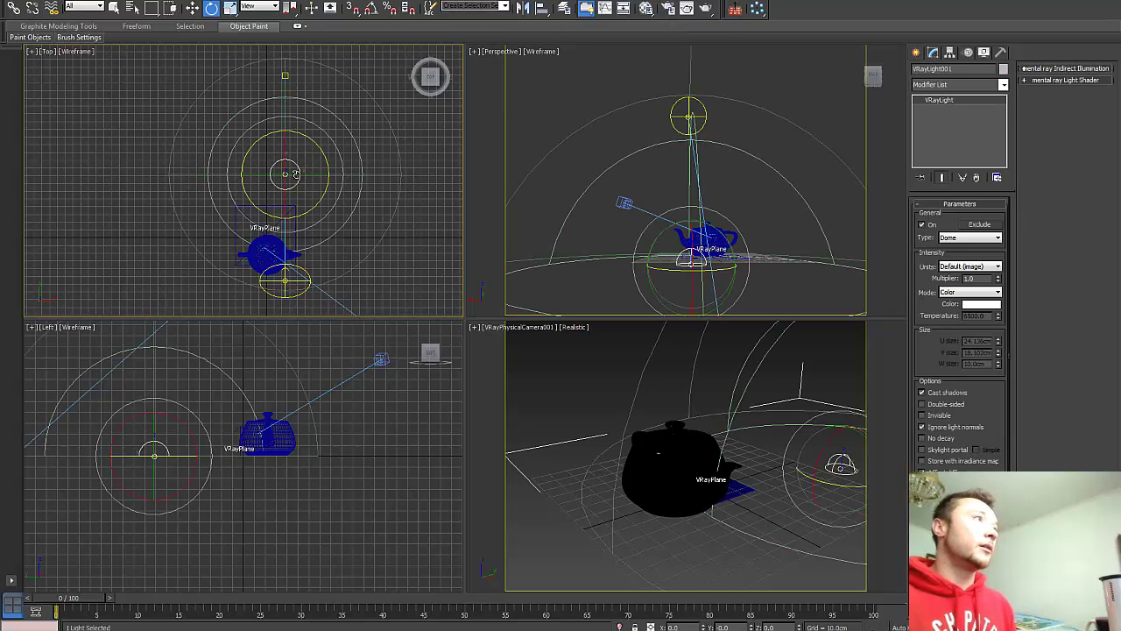
Start a parameter wire from the dome light's Transform > Rotation > Z Rotation
right_click(296, 172)
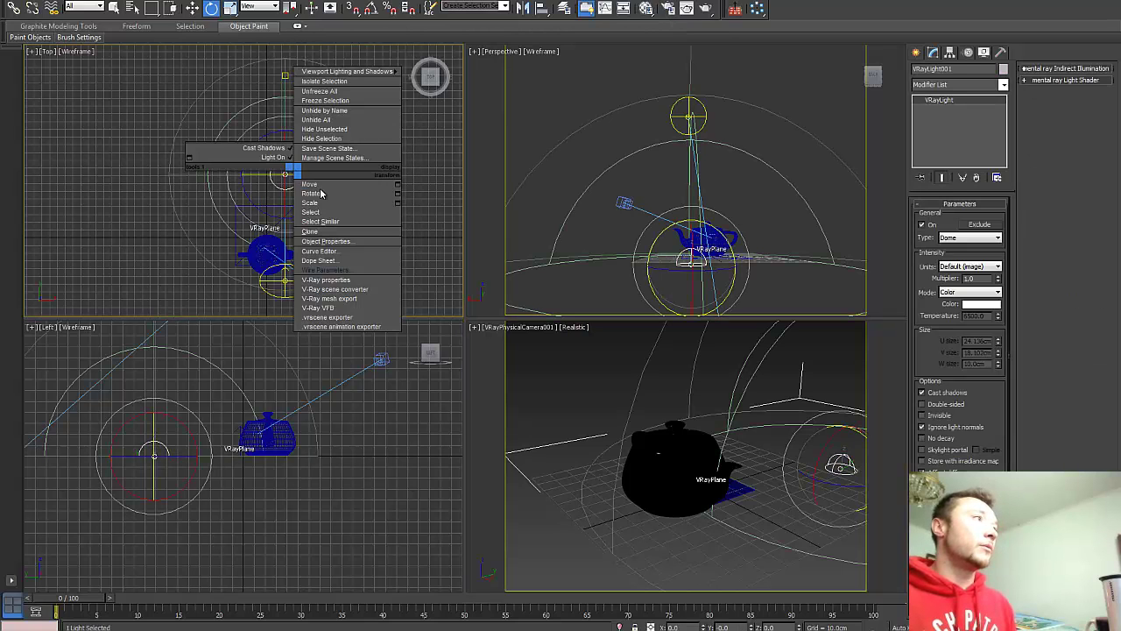
click(366, 283)
mouse_move(283, 185)
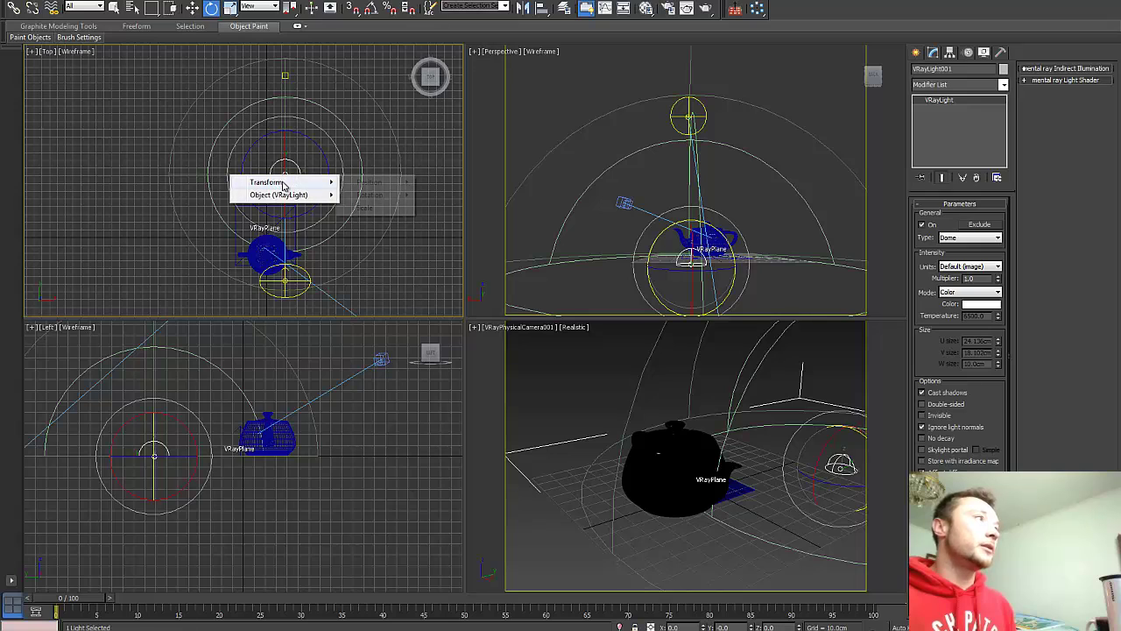
mouse_move(379, 196)
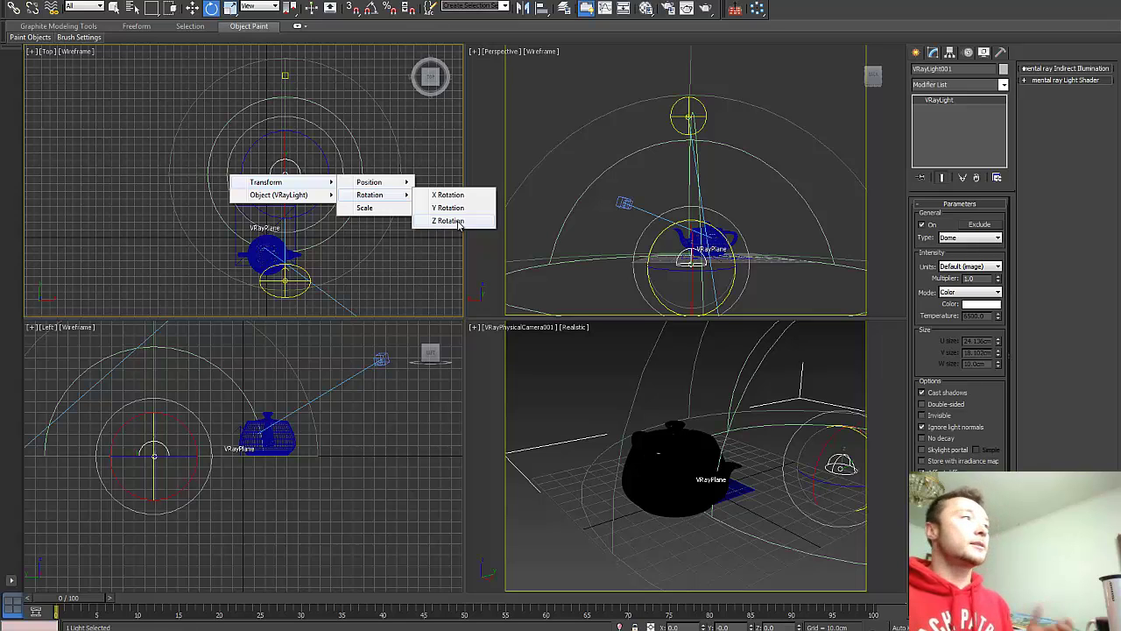
click(458, 222)
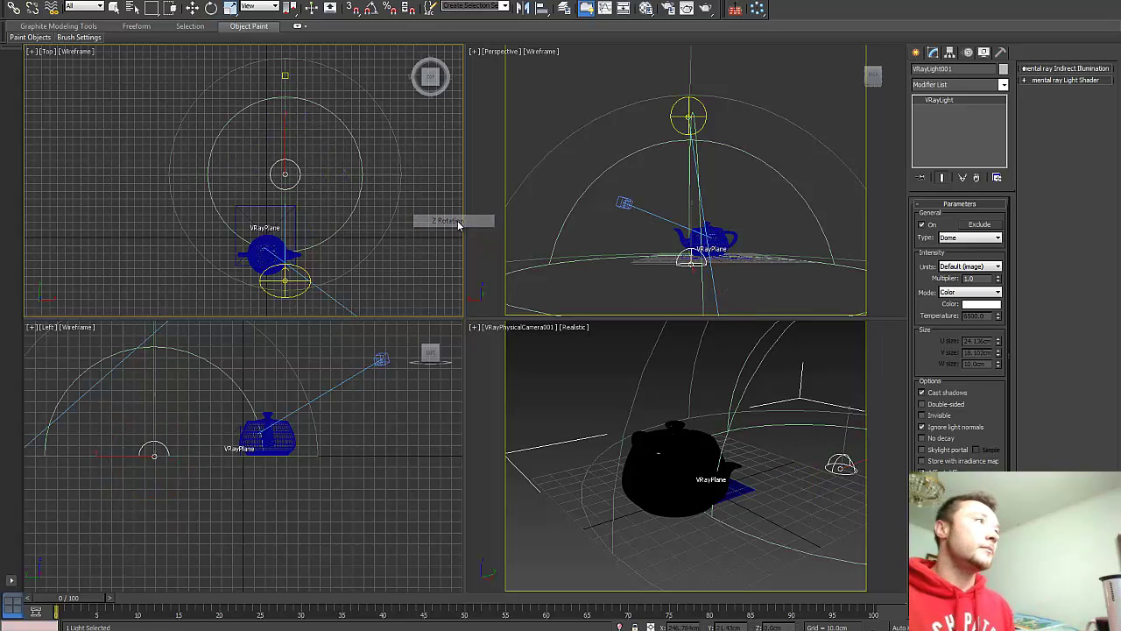
Target the dome texture's Coordinates U Offset and expand the Transform > Rotation tree
click(297, 166)
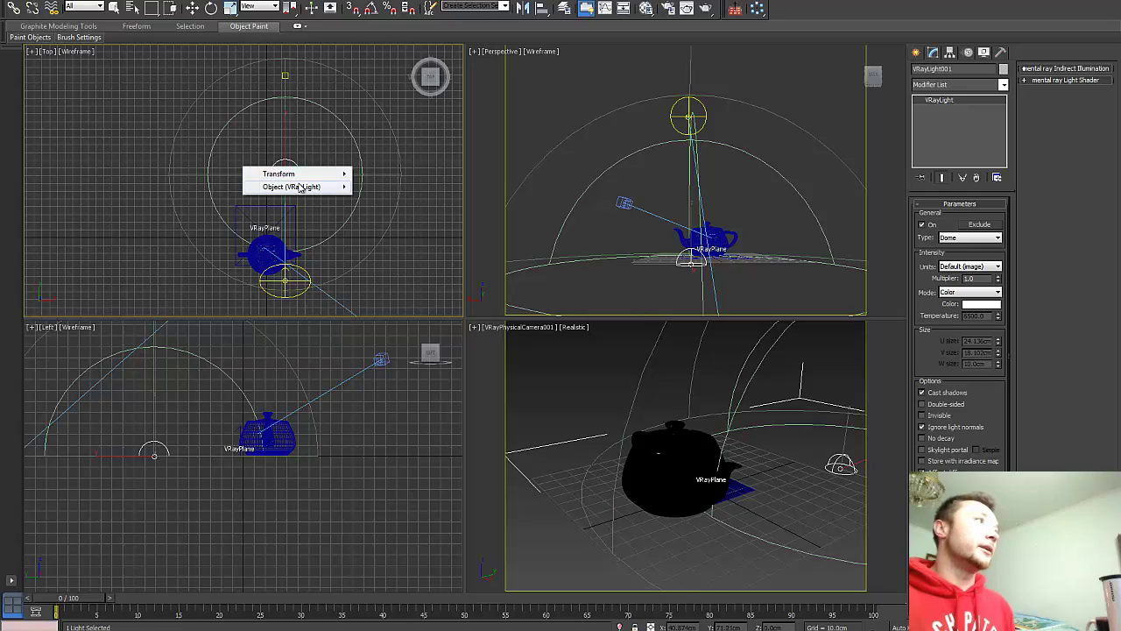
mouse_move(390, 329)
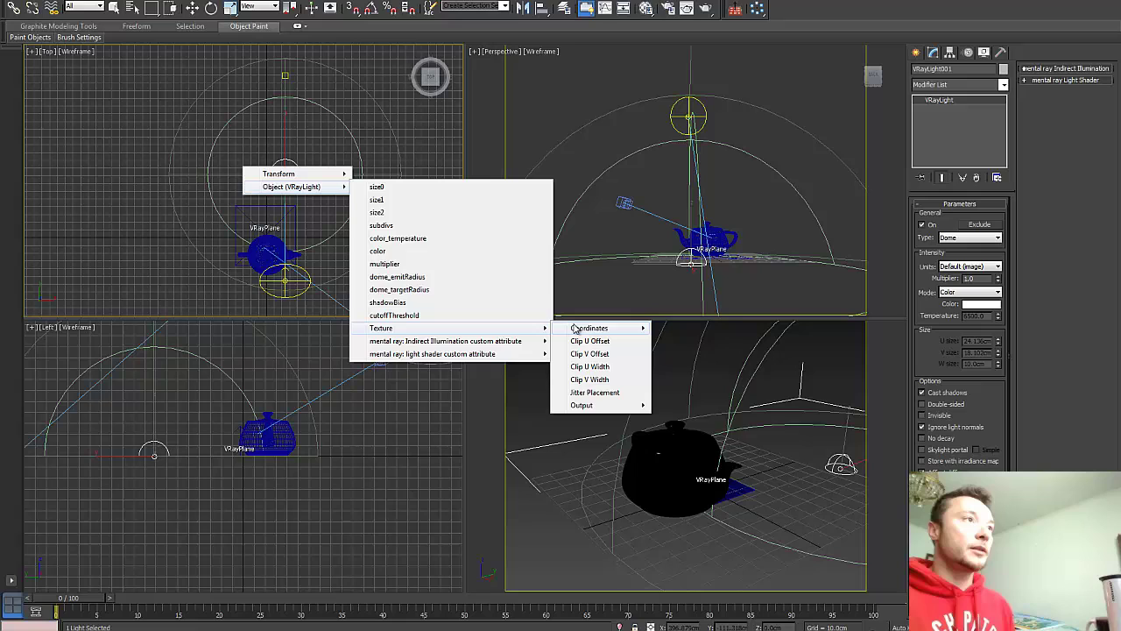
mouse_move(582, 330)
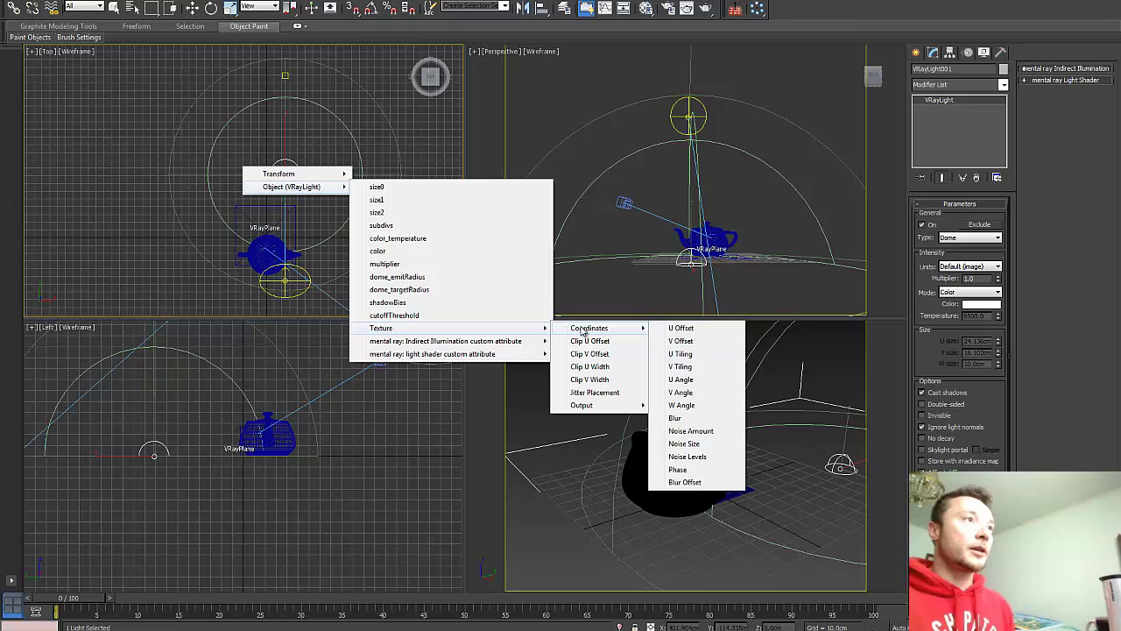
click(686, 330)
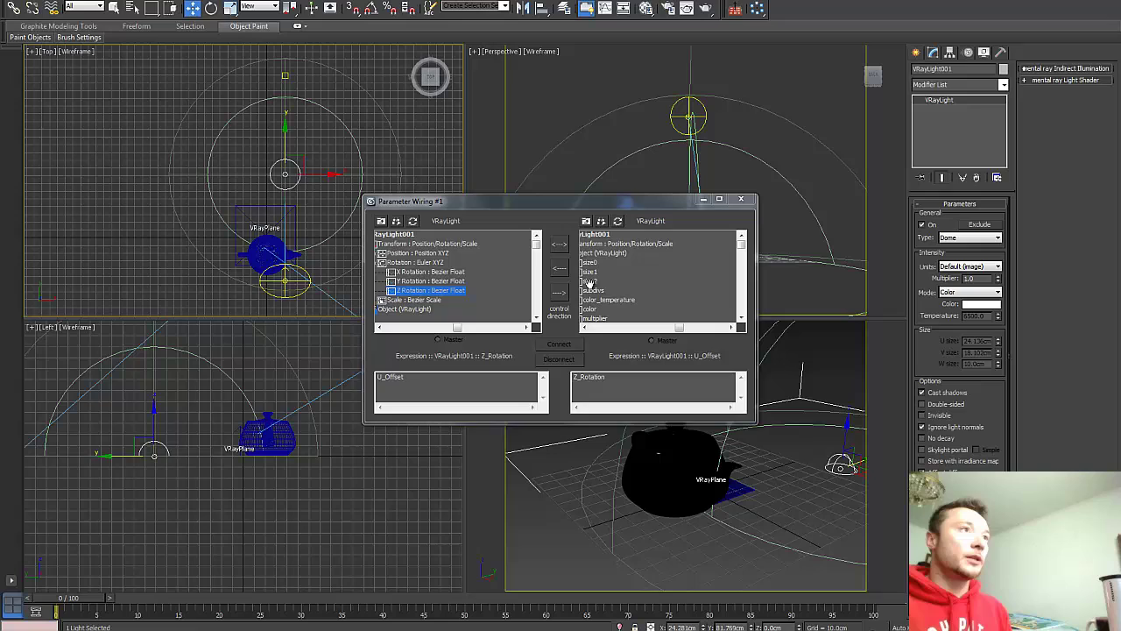
click(675, 327)
click(595, 243)
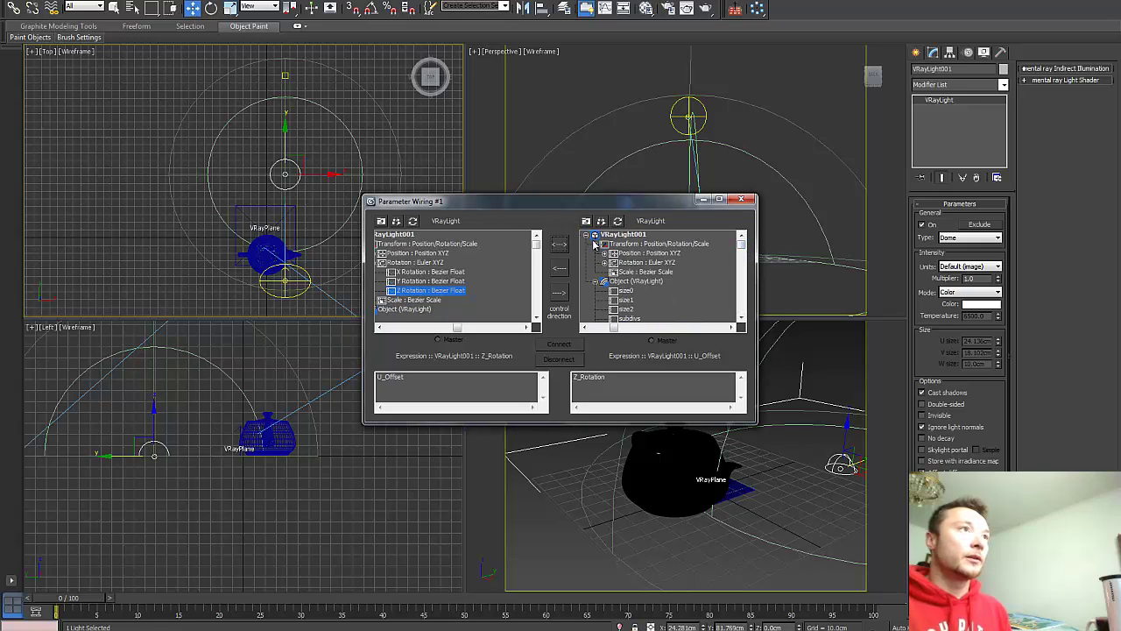
click(604, 262)
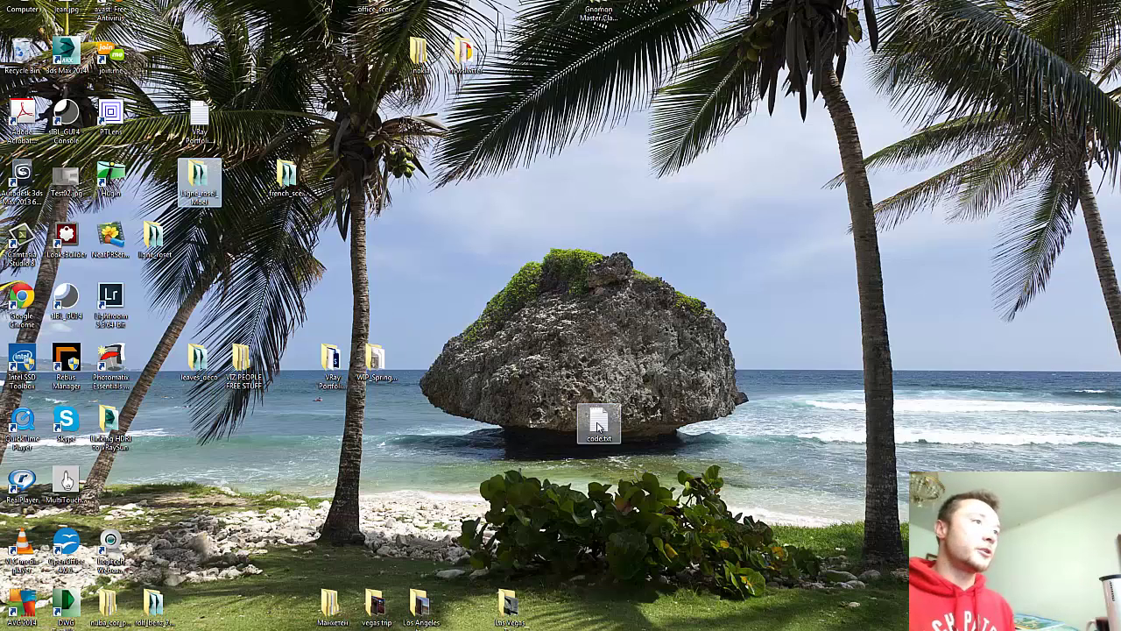
Copy the radToDeg(Z_Rotation/360) expression from code.txt and return to Parameter Wiring
double_click(598, 426)
key(ctrl+a)
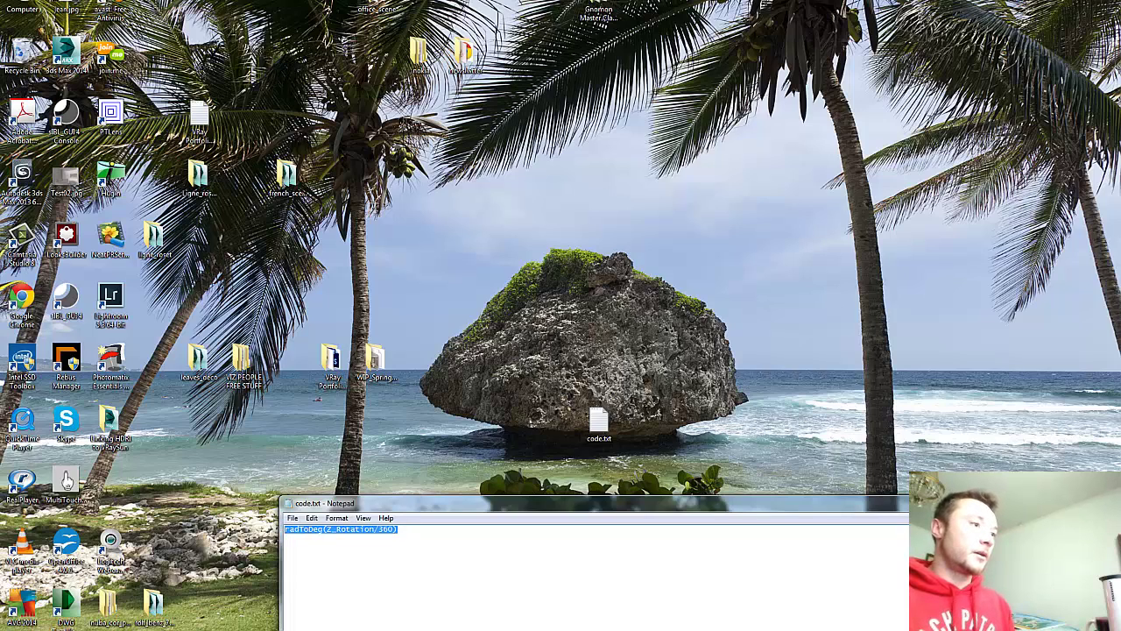
key(ctrl+c)
key(alt+Tab)
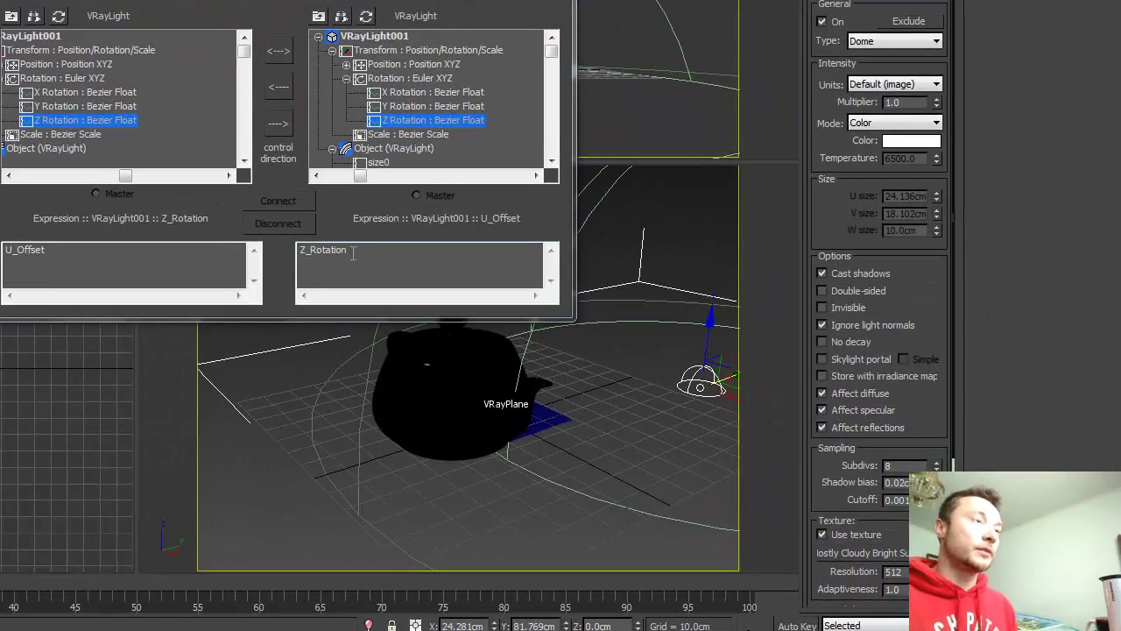
Make the wire one-way with expression radToDeg(Z_Rotation/360), connect it, and close Parameter Wiring
double_click(355, 251)
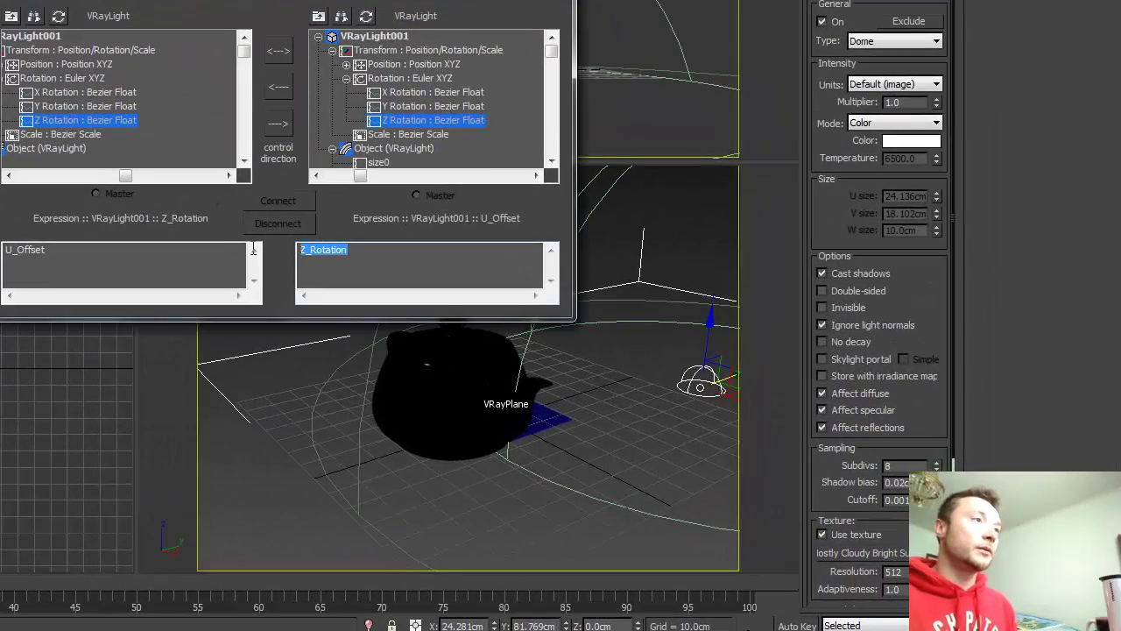
click(278, 53)
click(278, 125)
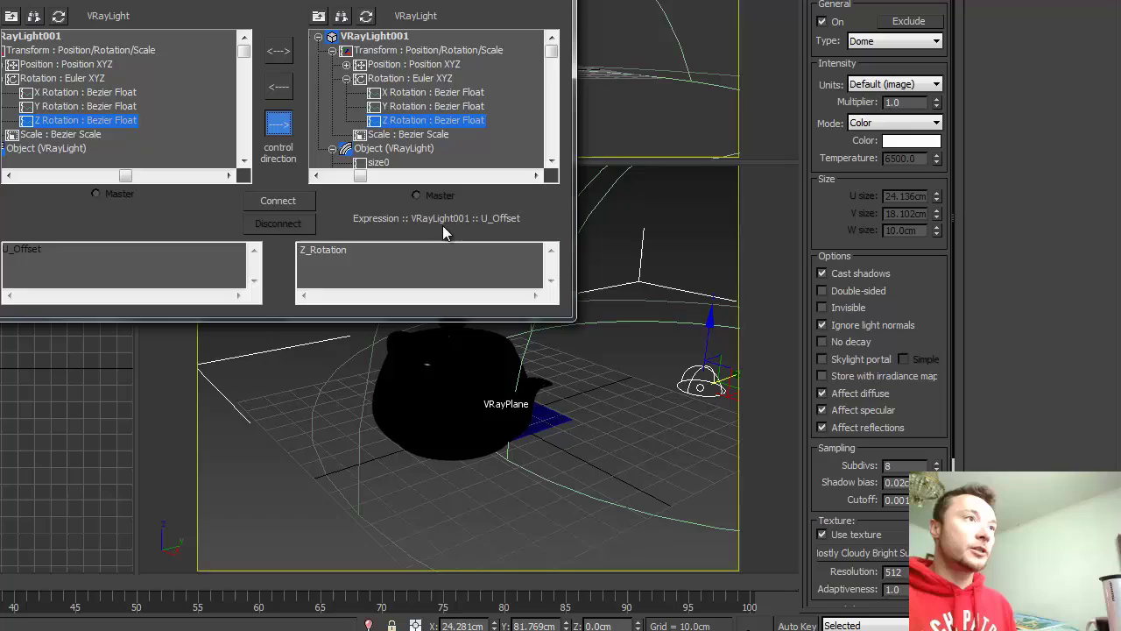
double_click(324, 249)
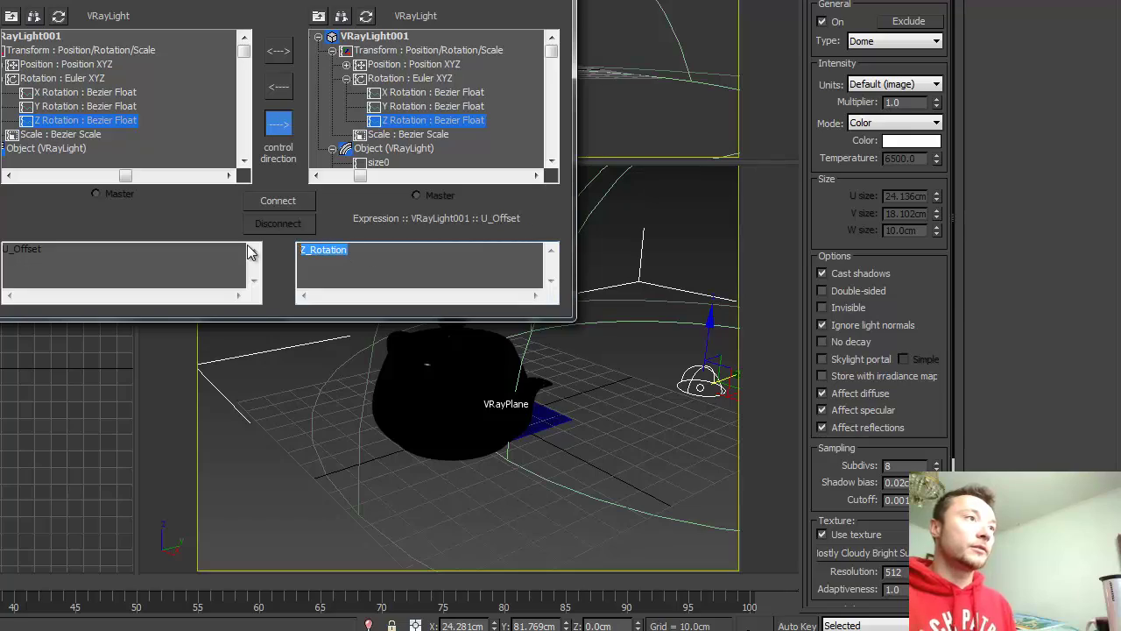
key(ctrl+v)
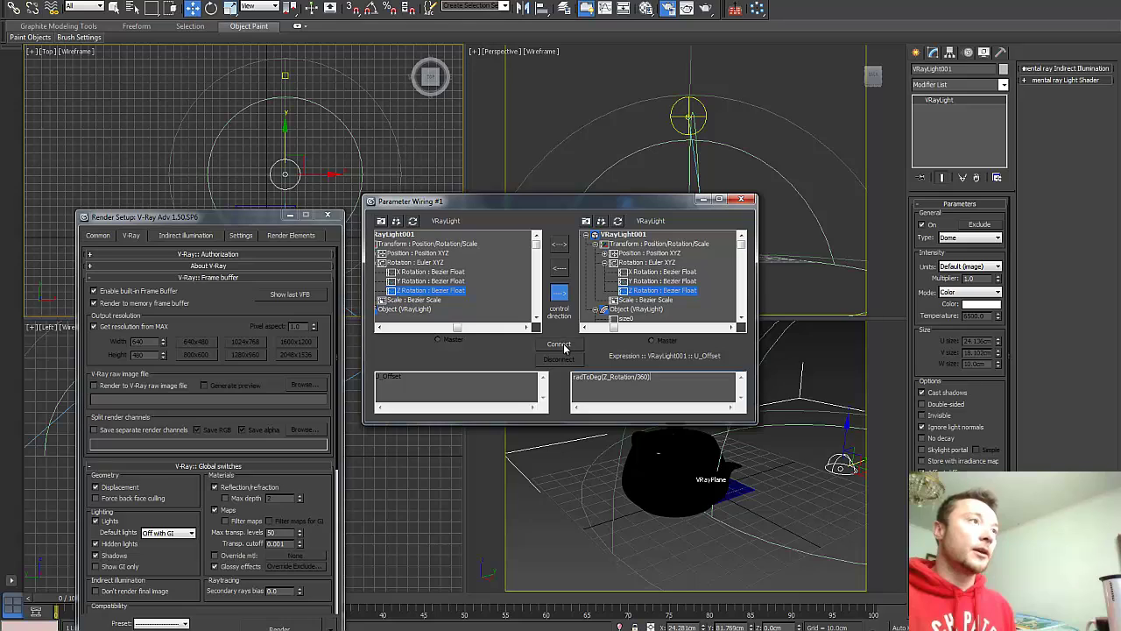
click(565, 347)
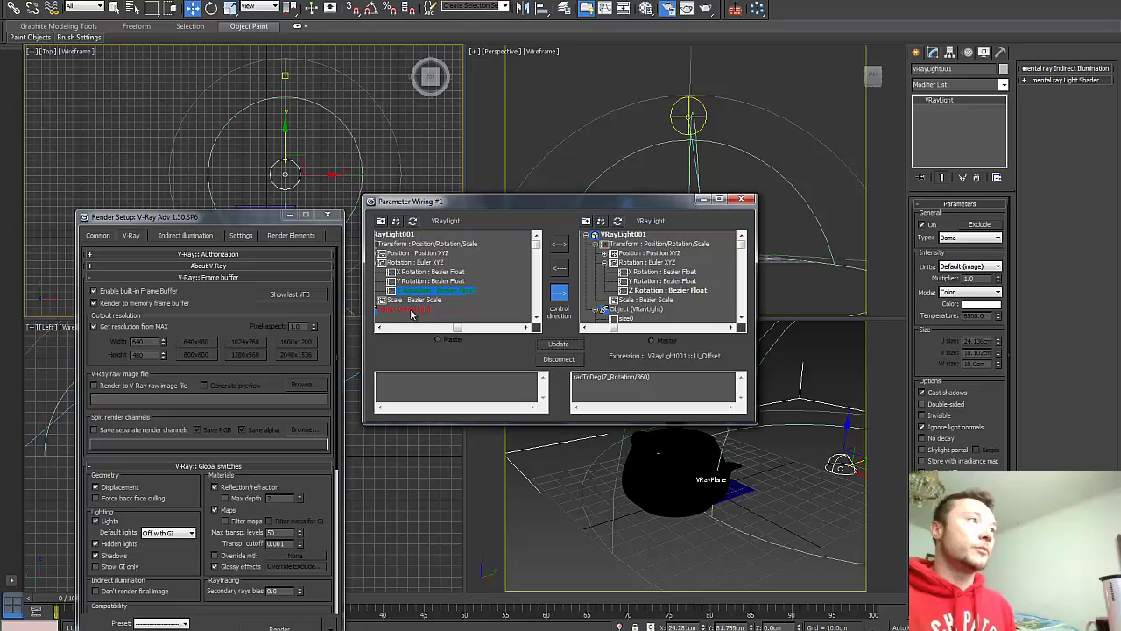
click(696, 294)
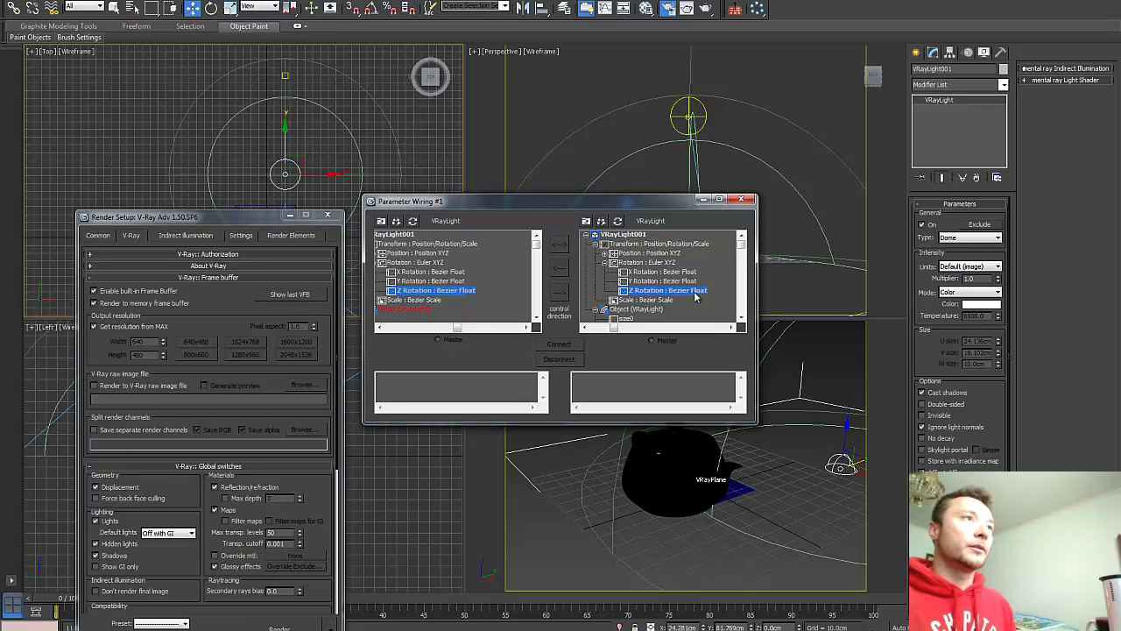
click(741, 200)
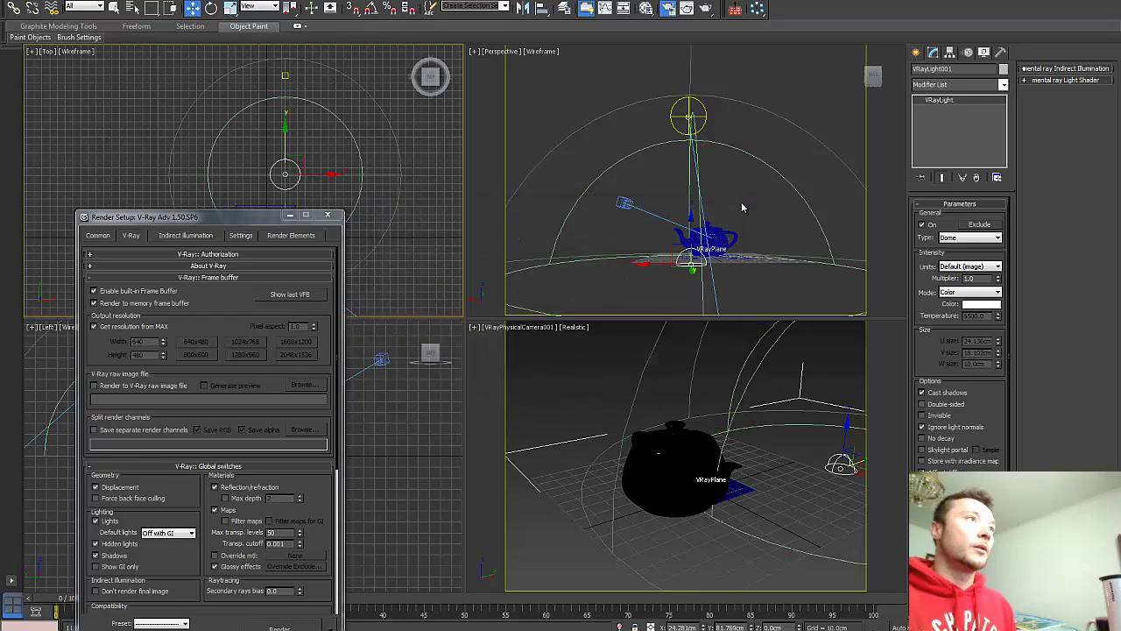
Close Render Setup, rotate the dome light, and render from the camera view
click(328, 215)
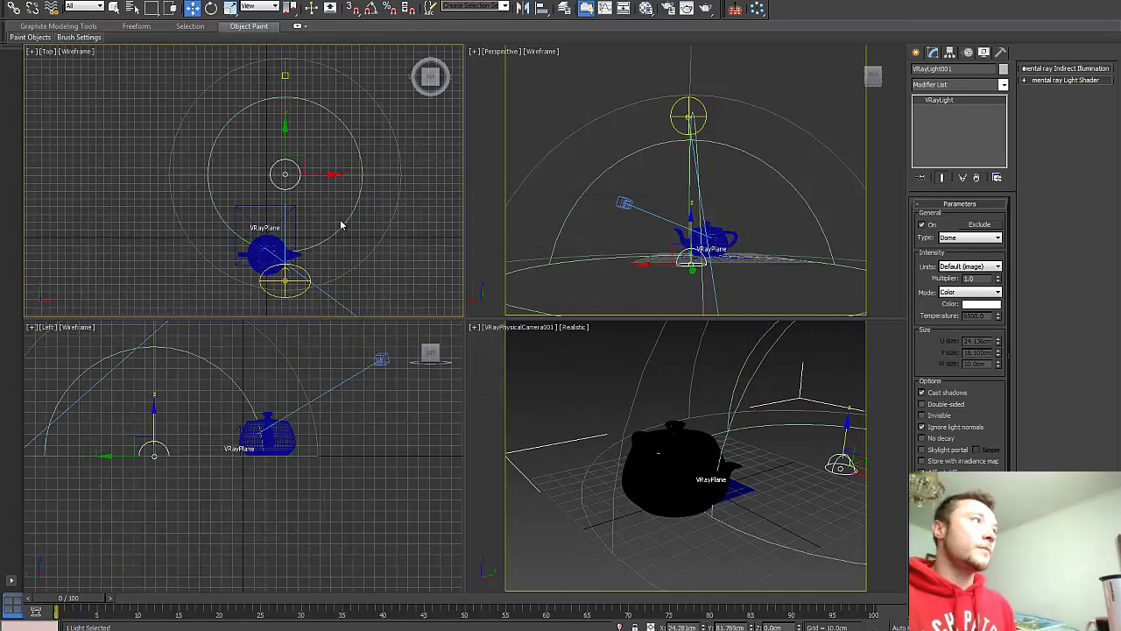
click(211, 8)
drag(322, 128, 344, 260)
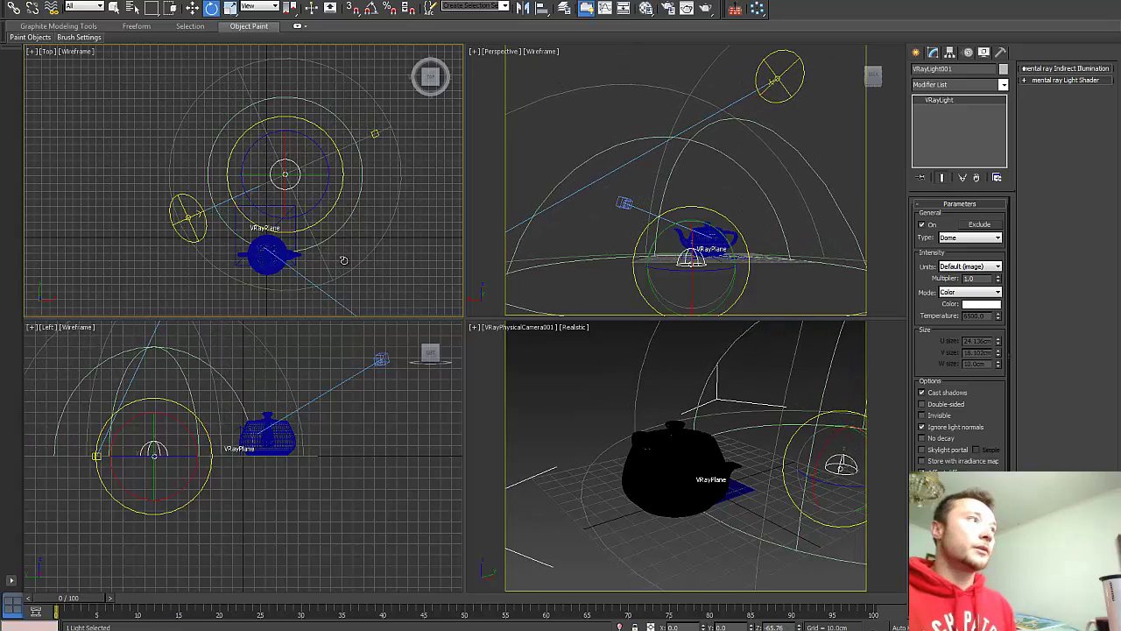
click(596, 356)
click(710, 9)
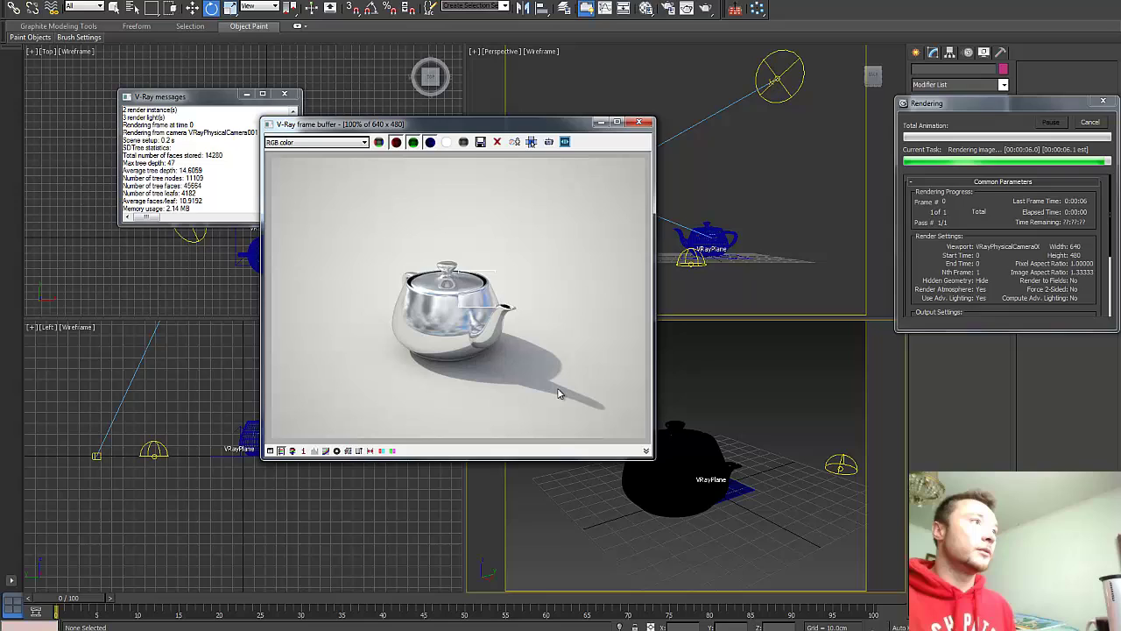
Rotate the dome light further, re-render from the camera view, and select the sun
click(284, 94)
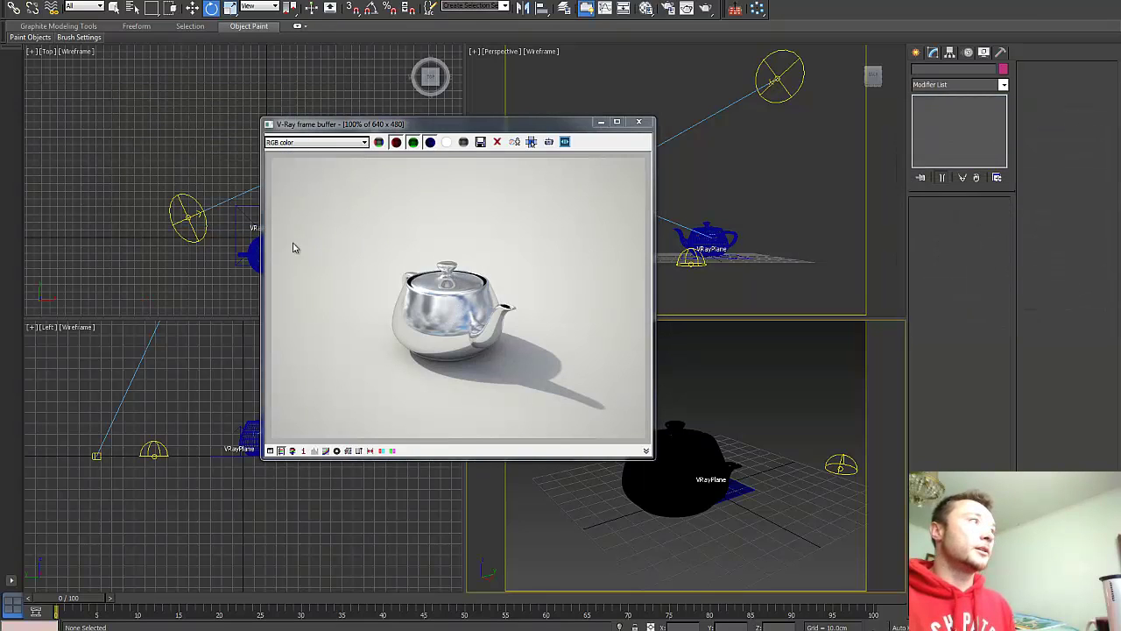
drag(531, 129, 666, 119)
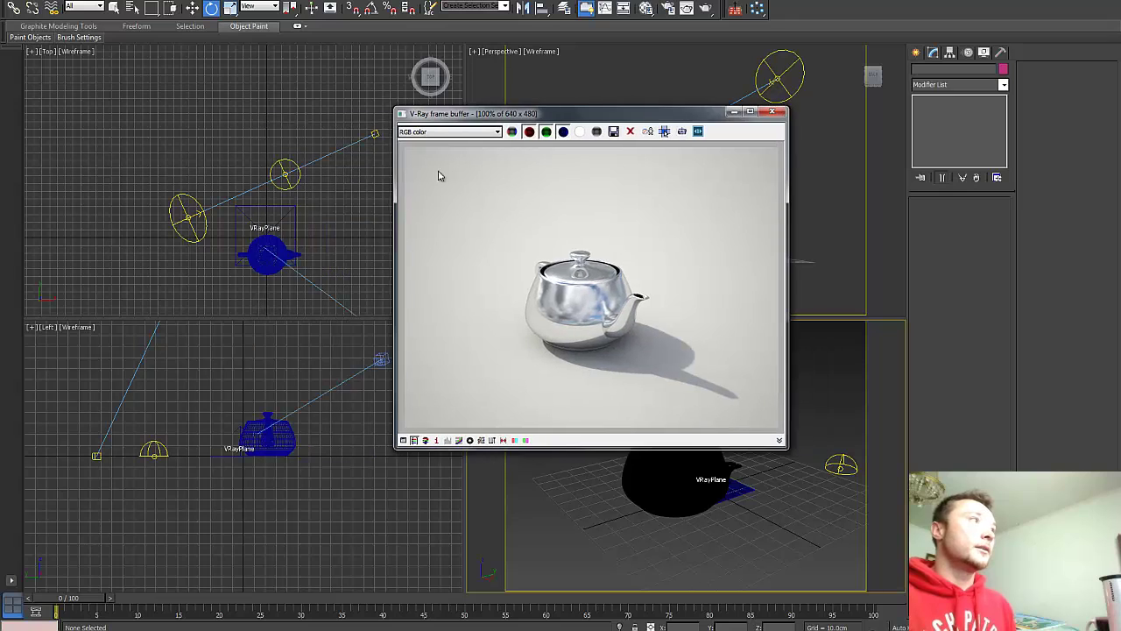
click(298, 172)
drag(327, 138, 339, 255)
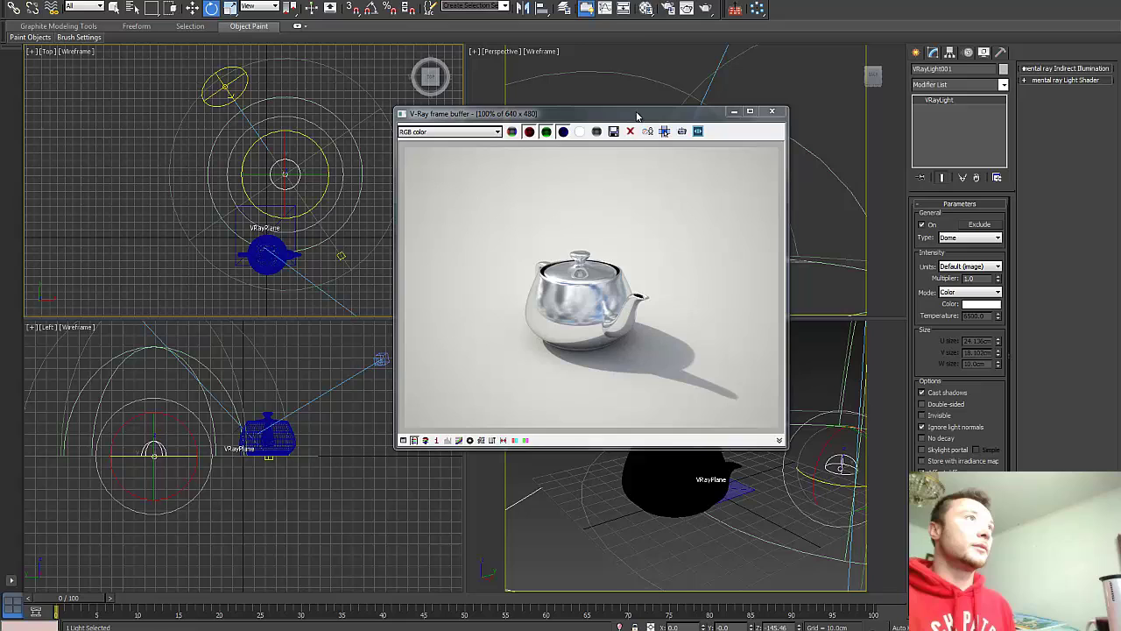
right_click(828, 405)
click(827, 406)
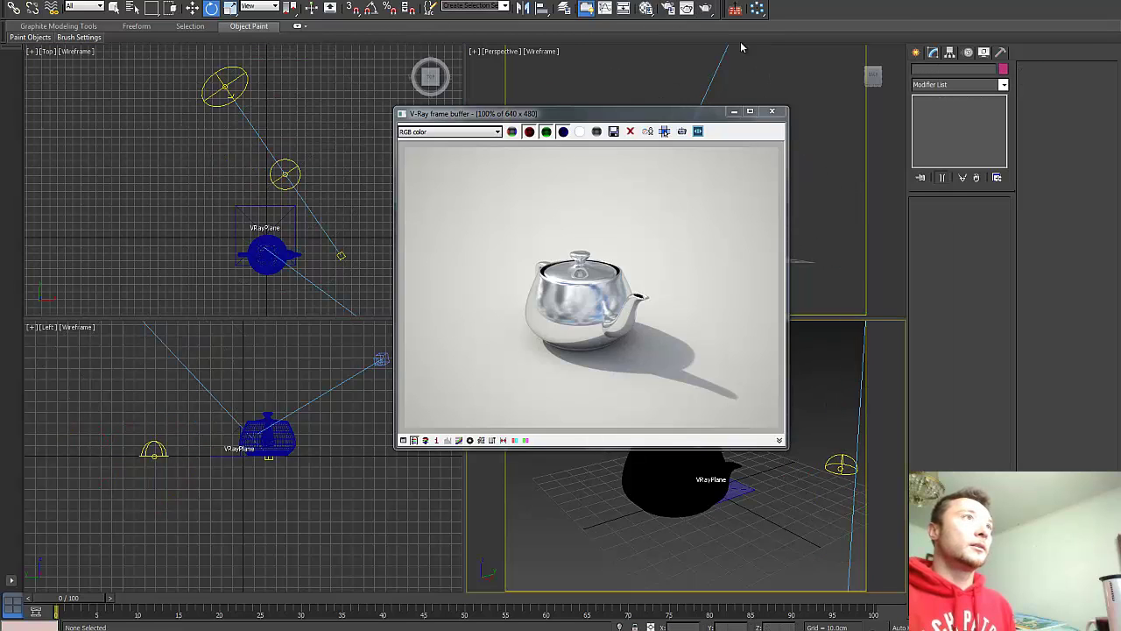
click(708, 8)
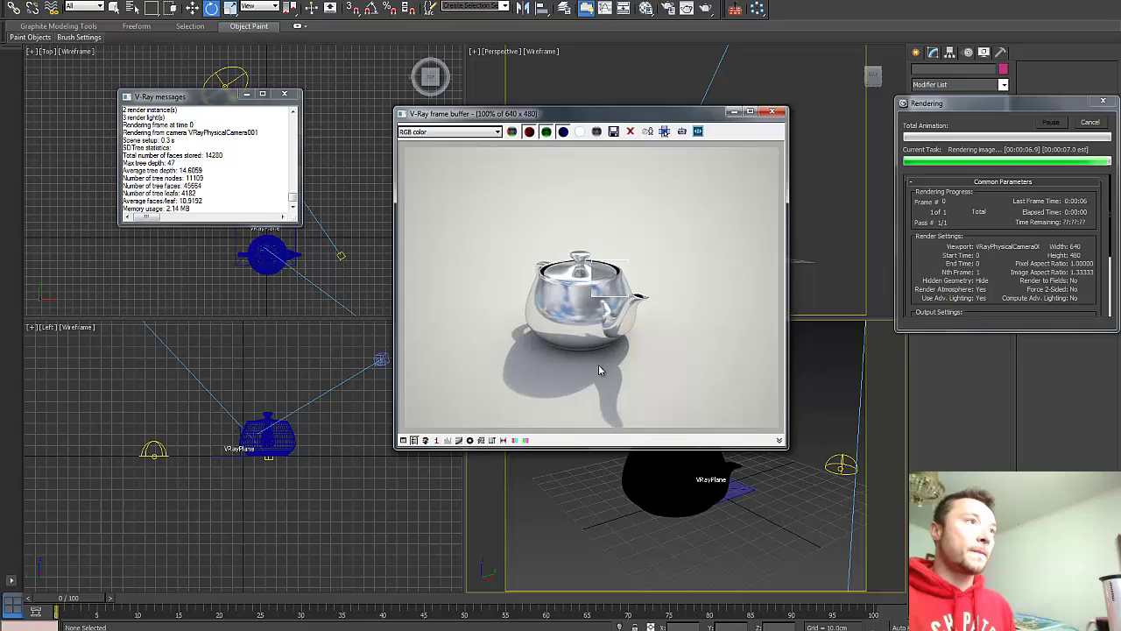
click(289, 95)
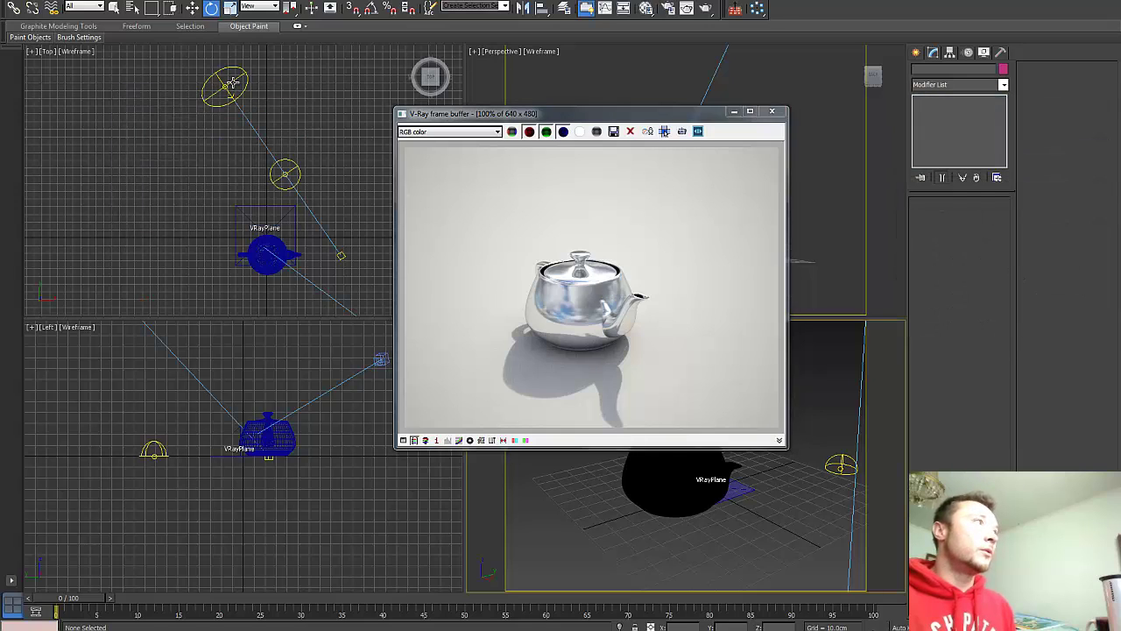
click(231, 83)
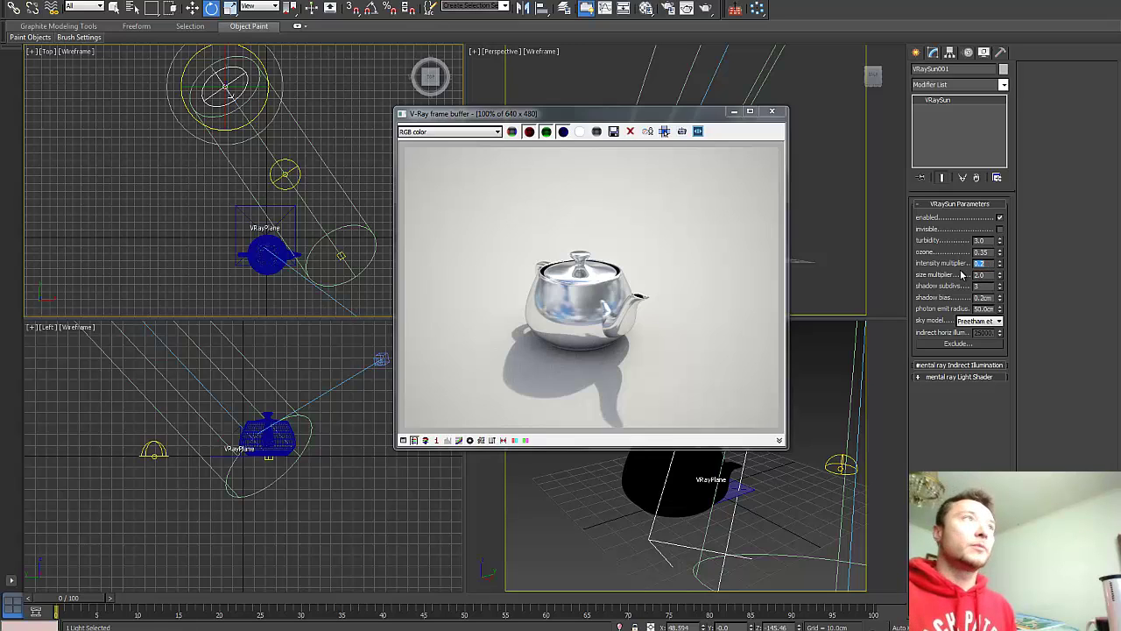
Render the scene again and close the render log
click(876, 364)
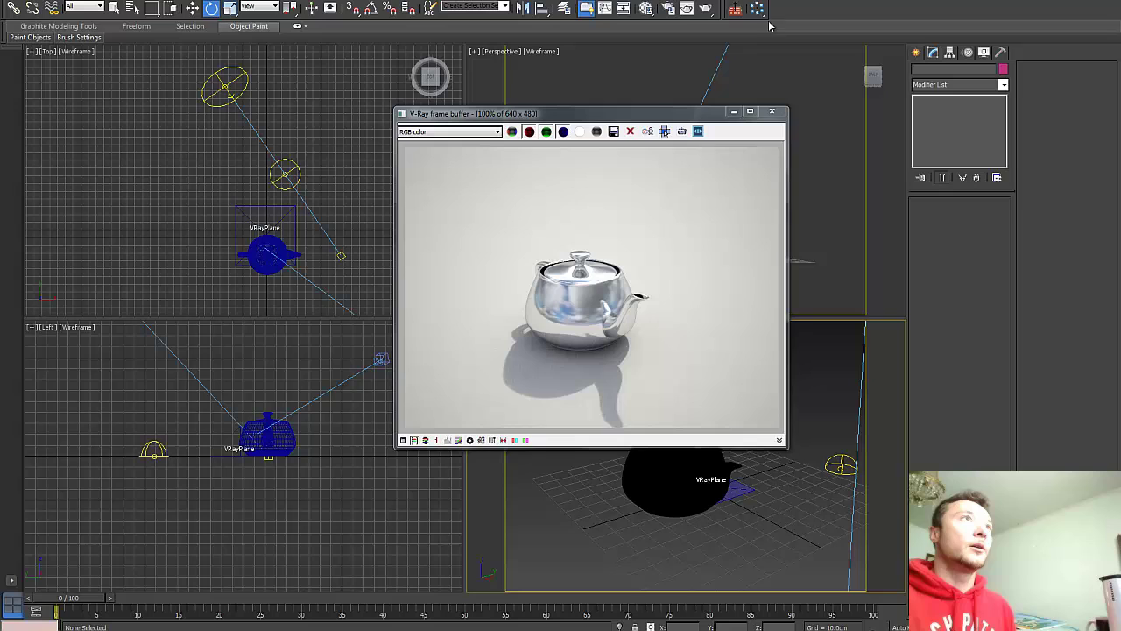
click(708, 9)
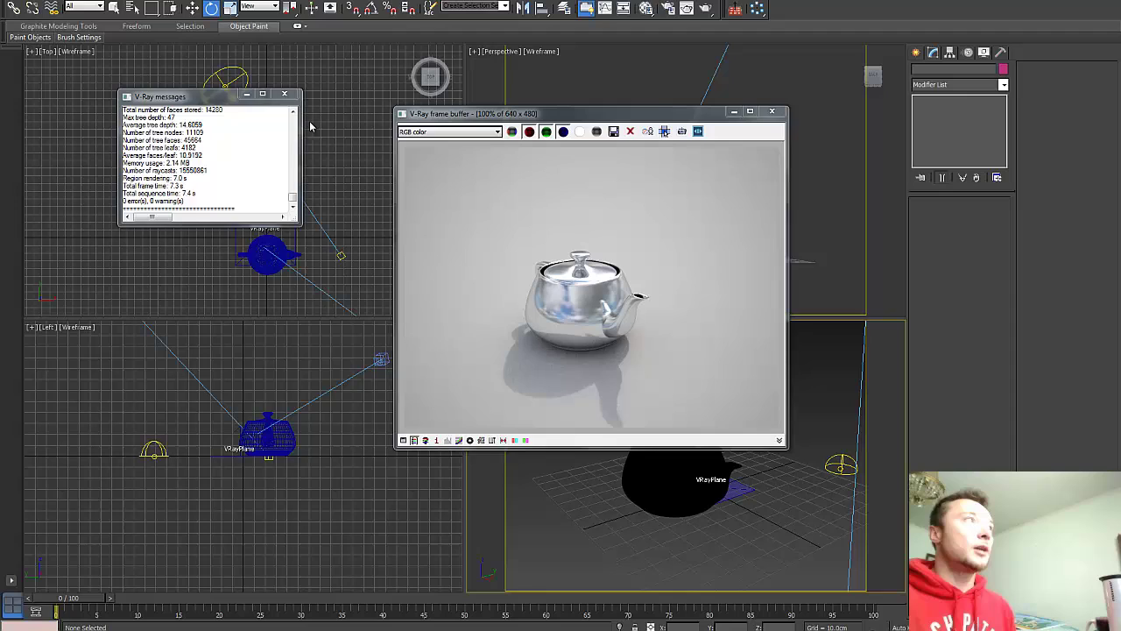
click(284, 94)
Set the VRaySun size multiplier to 5.0 and render with Shift+Q
click(224, 85)
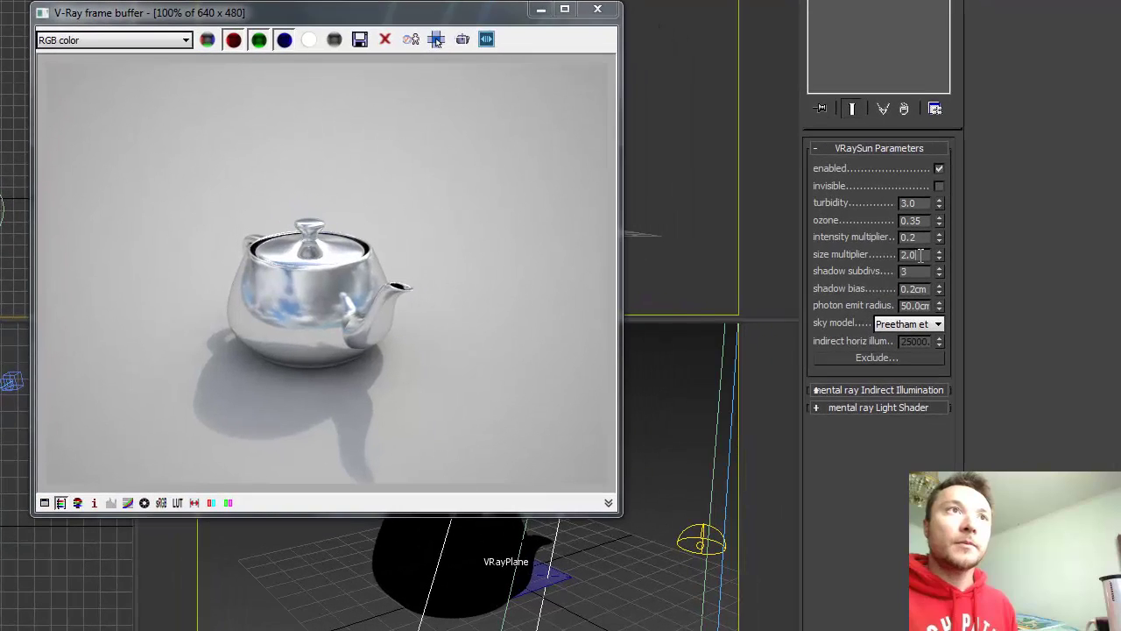
double_click(974, 276)
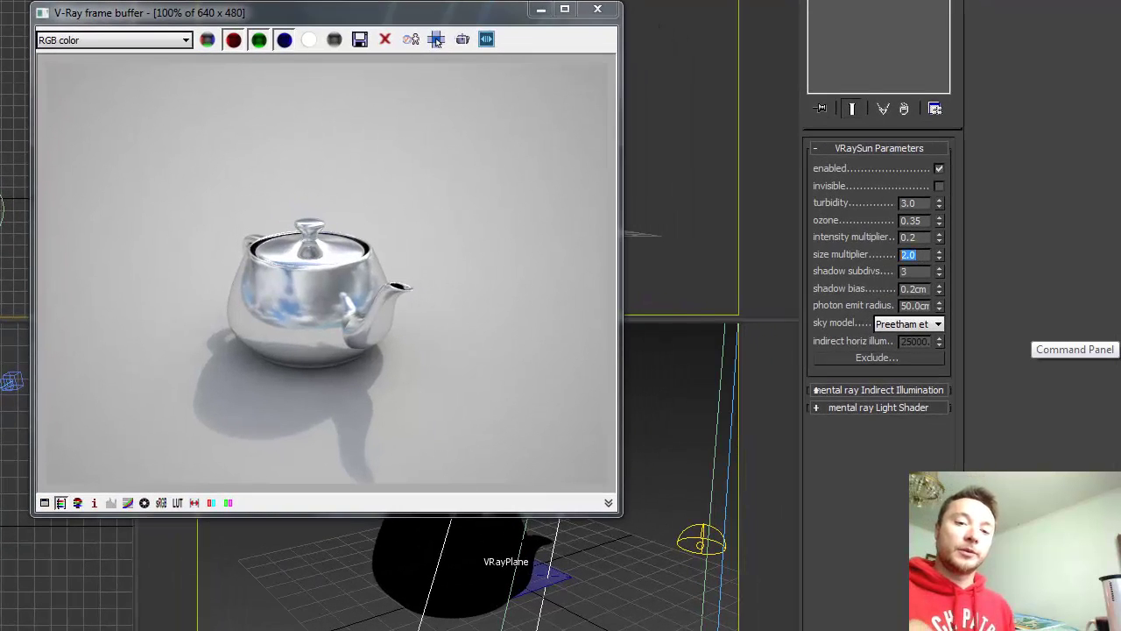
text(5)
key(Return)
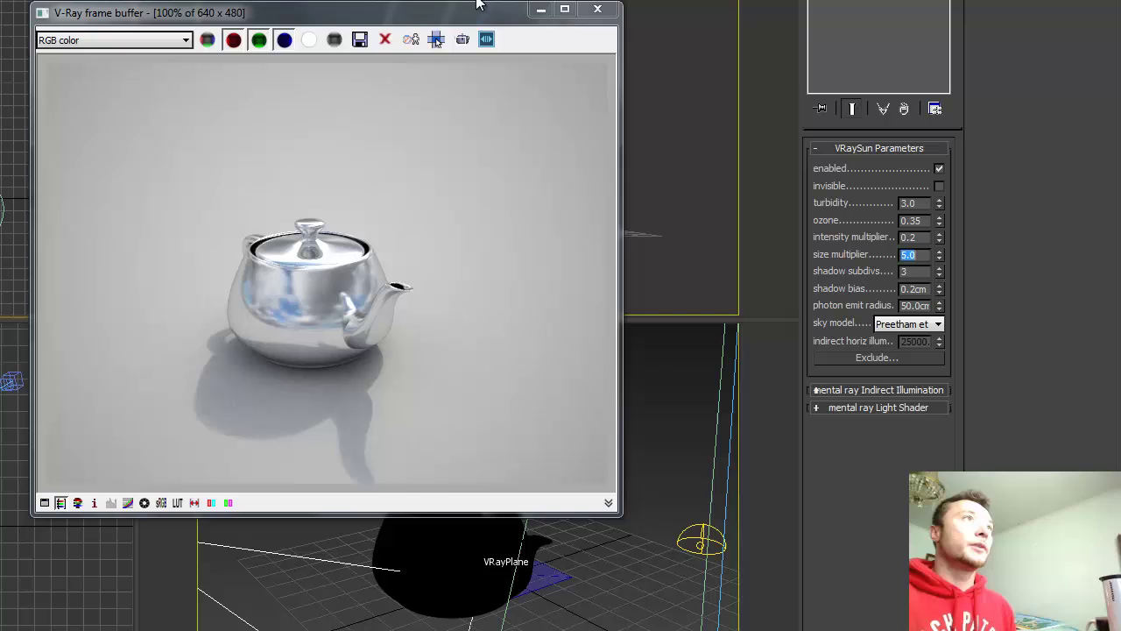
click(720, 350)
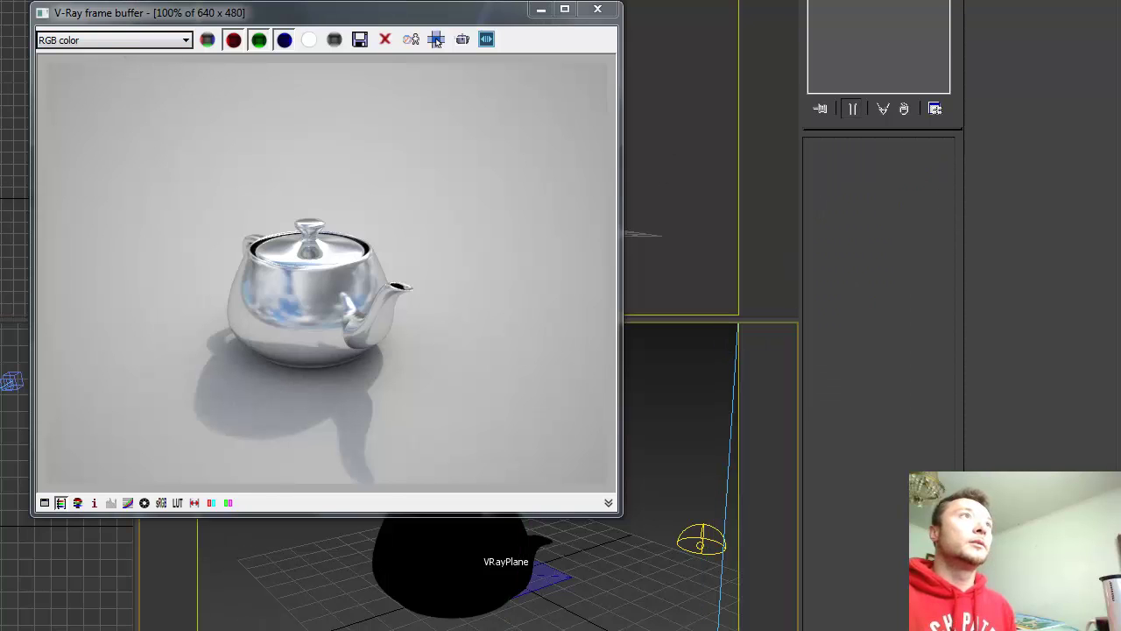
key(shift+q)
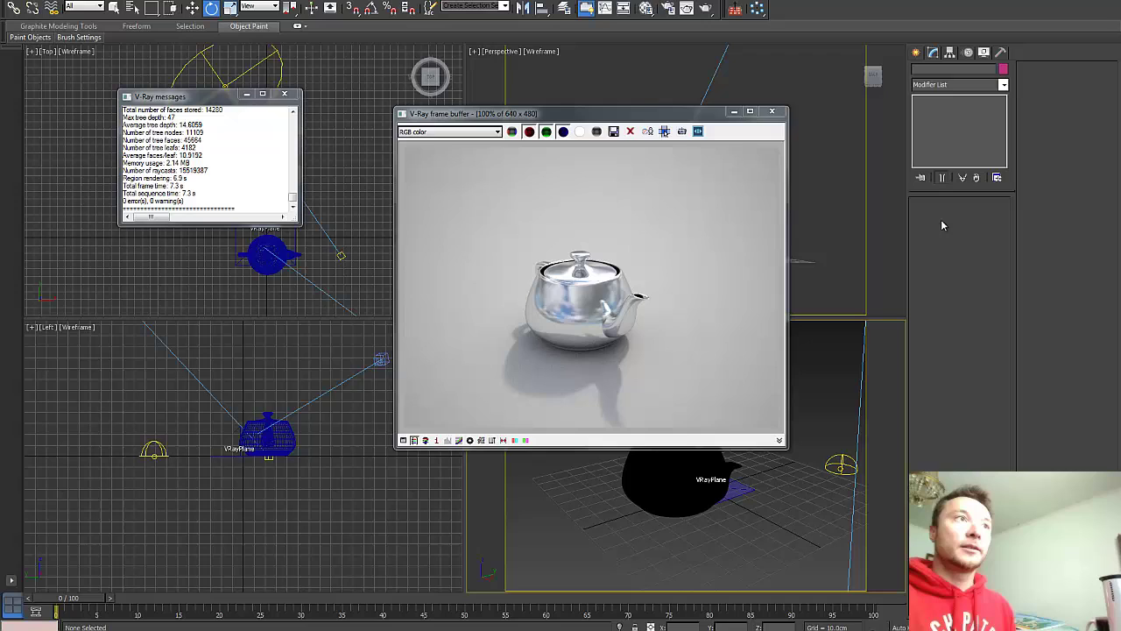
Set the VRaySun size multiplier to 20.0 and render the teapot again
click(270, 58)
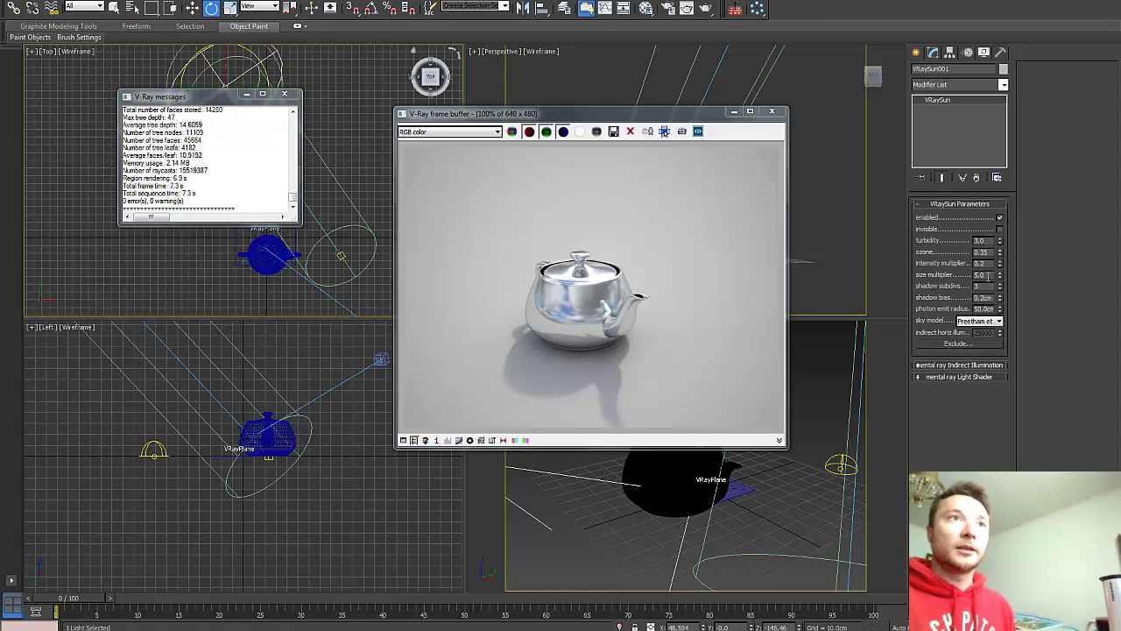
double_click(982, 275)
text(20)
key(Return)
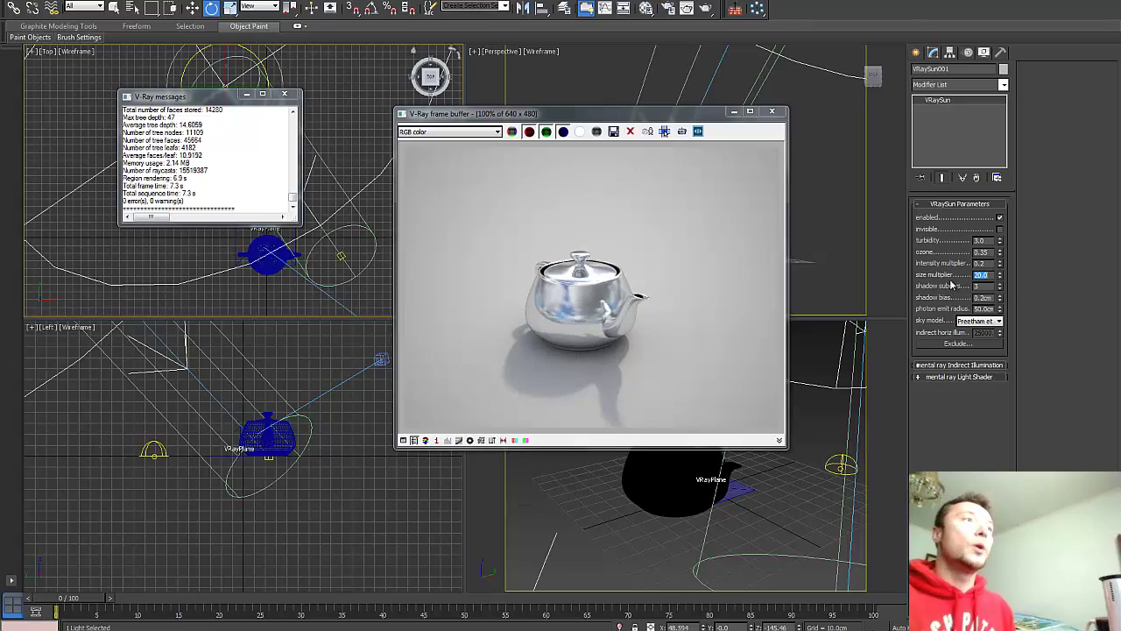
click(706, 9)
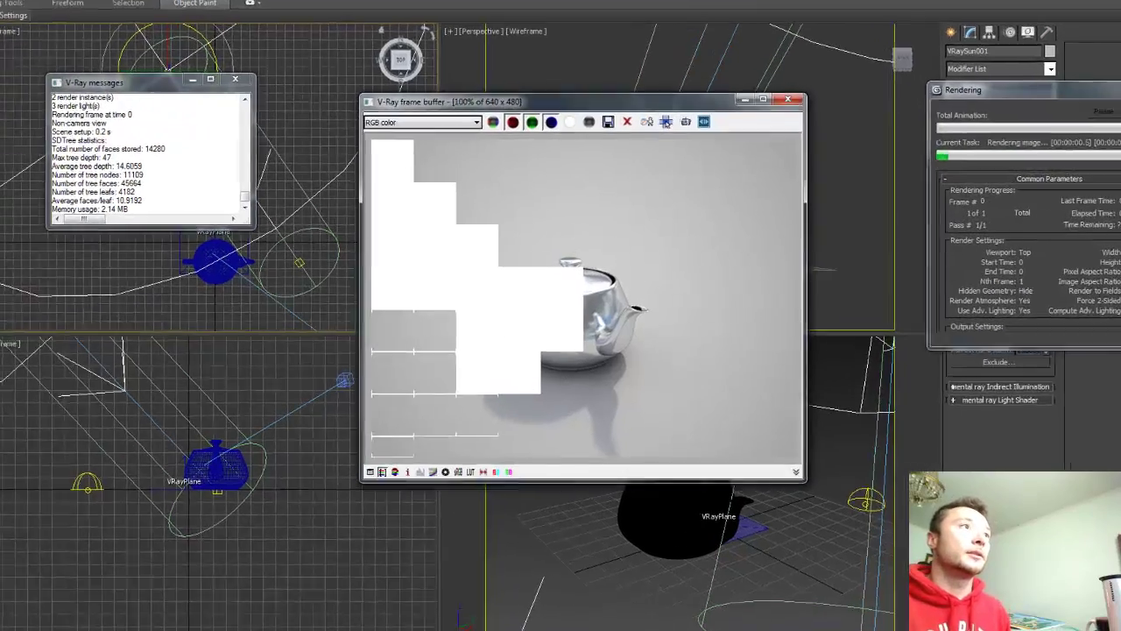